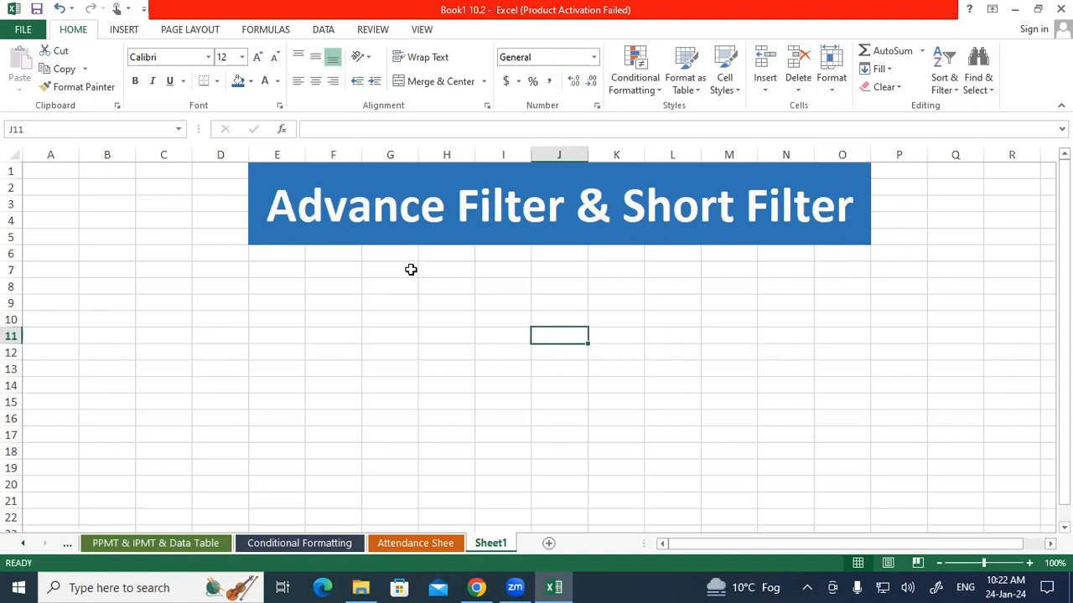
Enter the table headings Sr No in cell E7 and Emp Name in cell F7
left_click(291, 267)
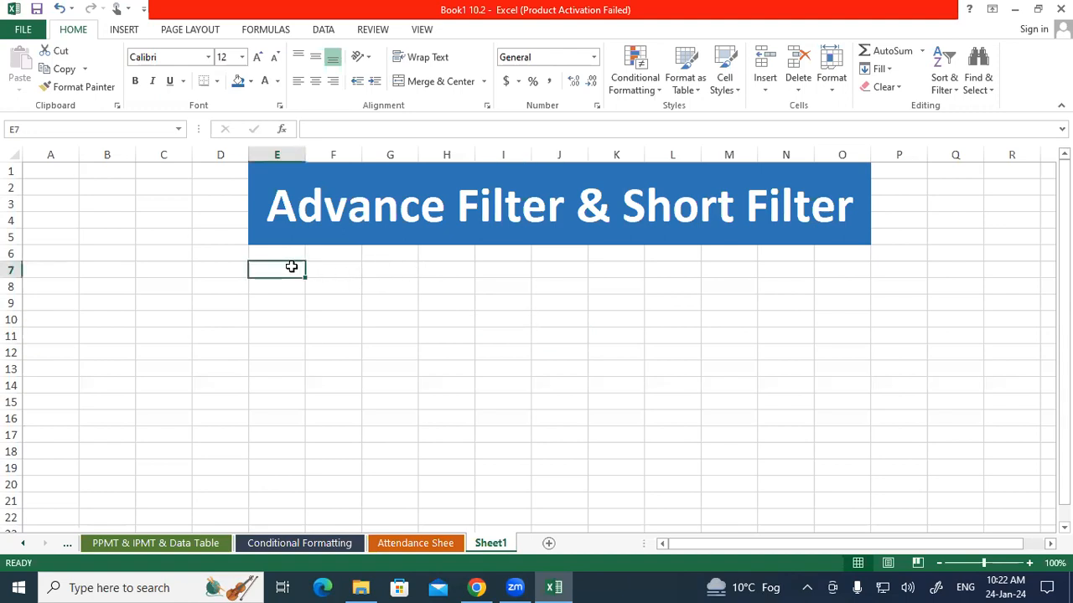
type("Sr N")
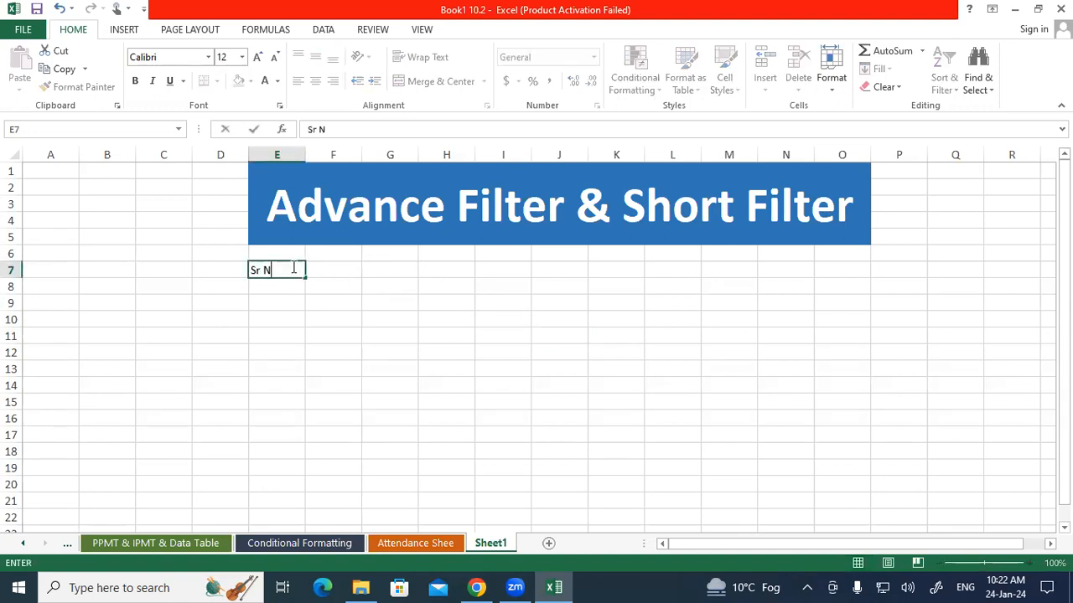
type("o")
key("Tab")
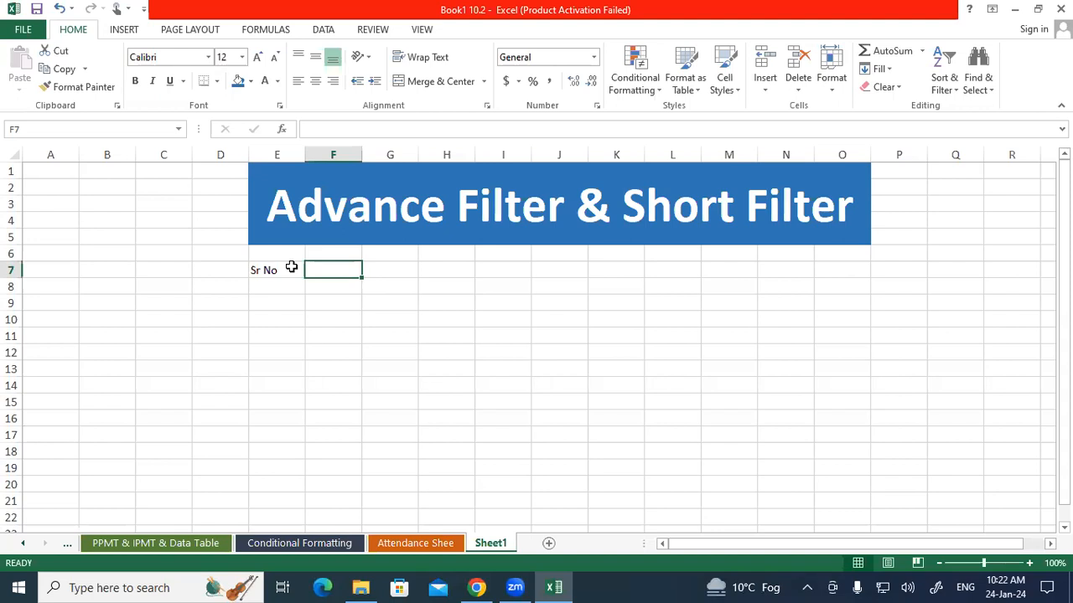
type("Emp")
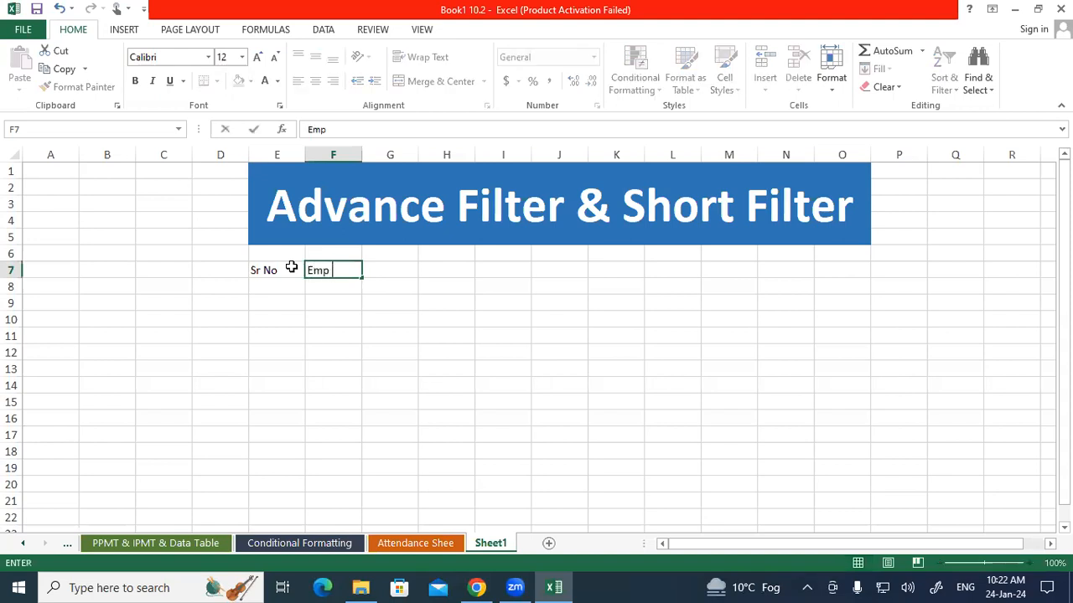
type(" Name")
key("Tab")
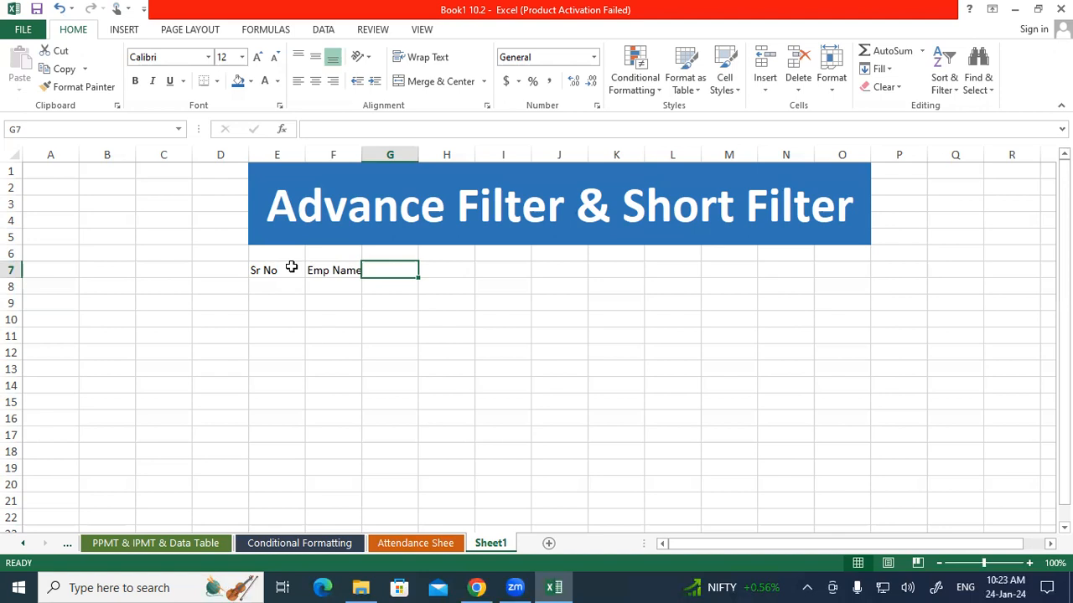
Enter the heading Sales 2010 in cell G7
type("Sales")
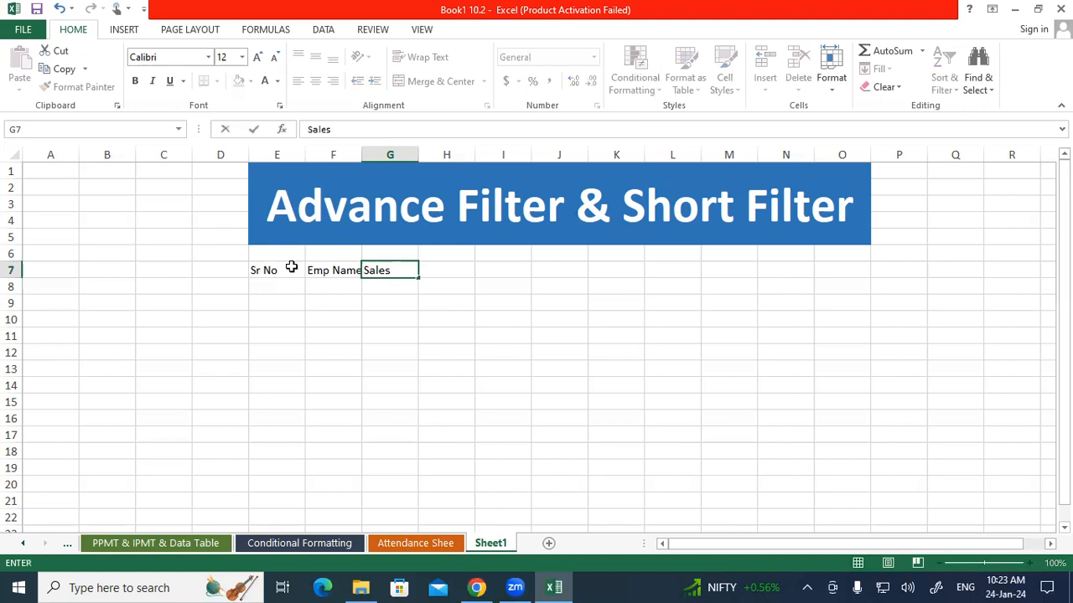
key("Tab")
double_click(399, 270)
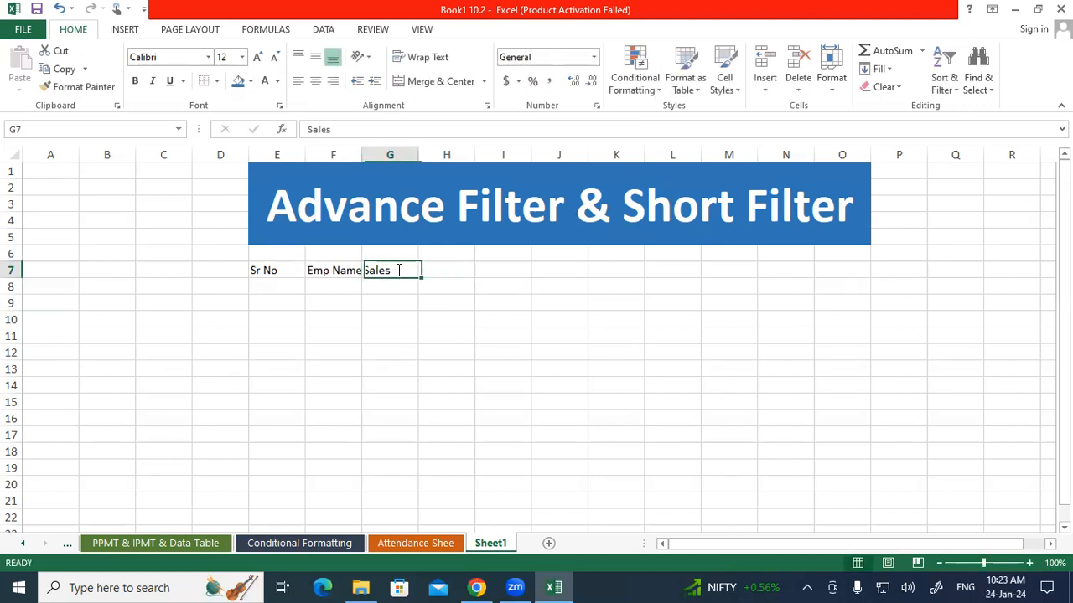
type("2010")
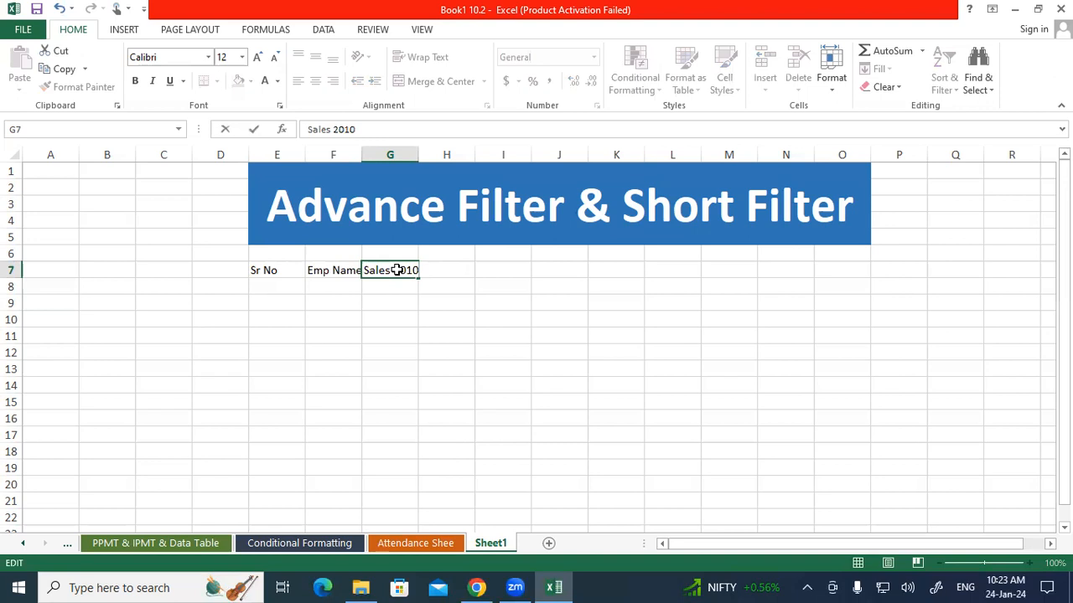
key("Tab")
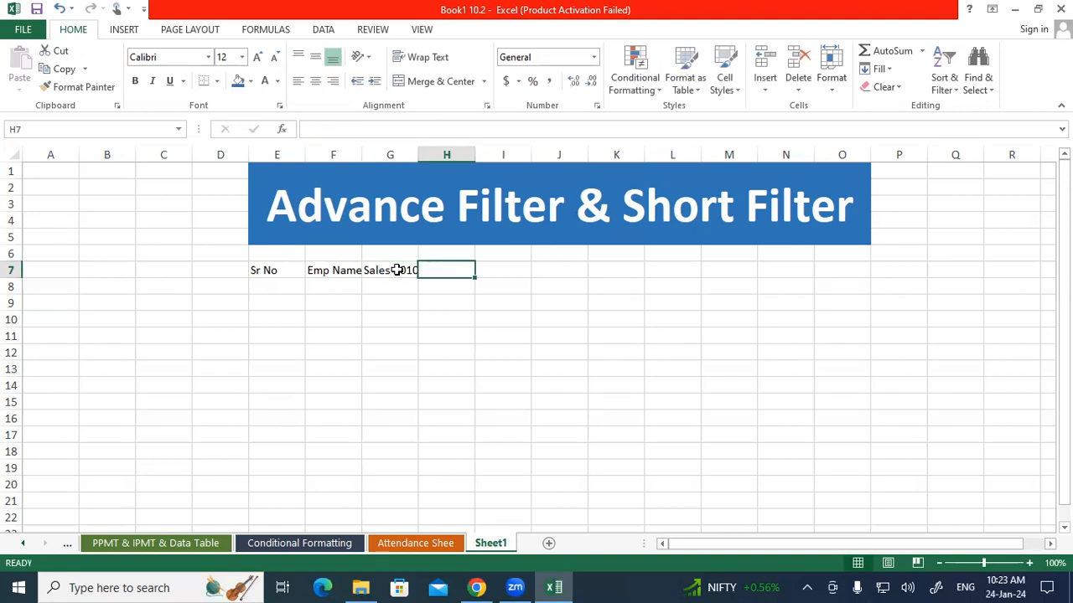
Enter the headings Sales 2011 in cell H7 and Sales 2012 in cell I7
type("Sales 2011")
key("Tab")
Enter the heading Sales 2013 in cell J7
type("Sales 2012")
key("Tab")
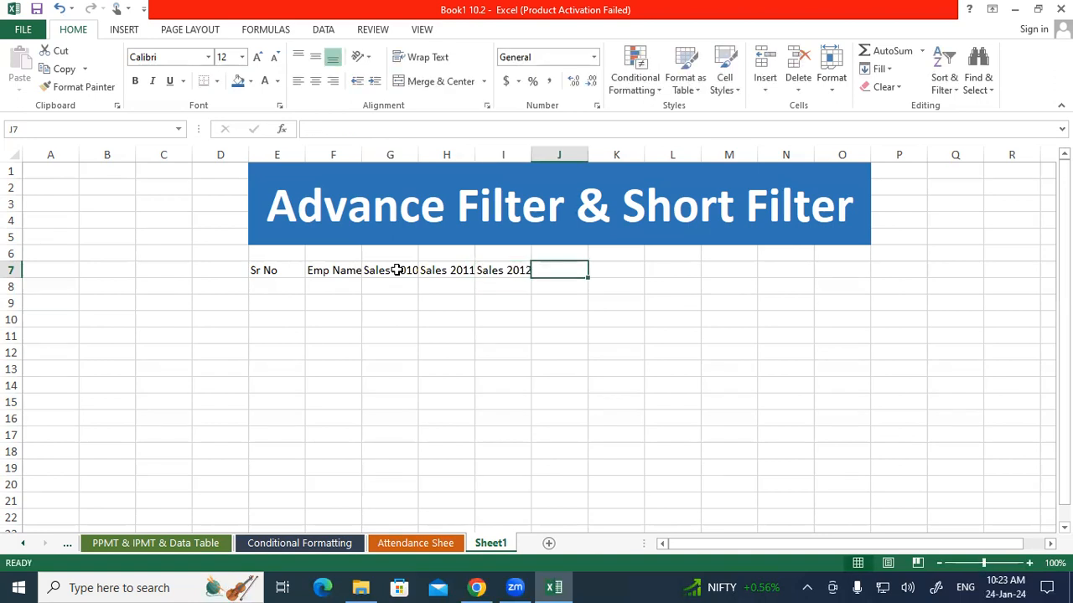
type("Sales")
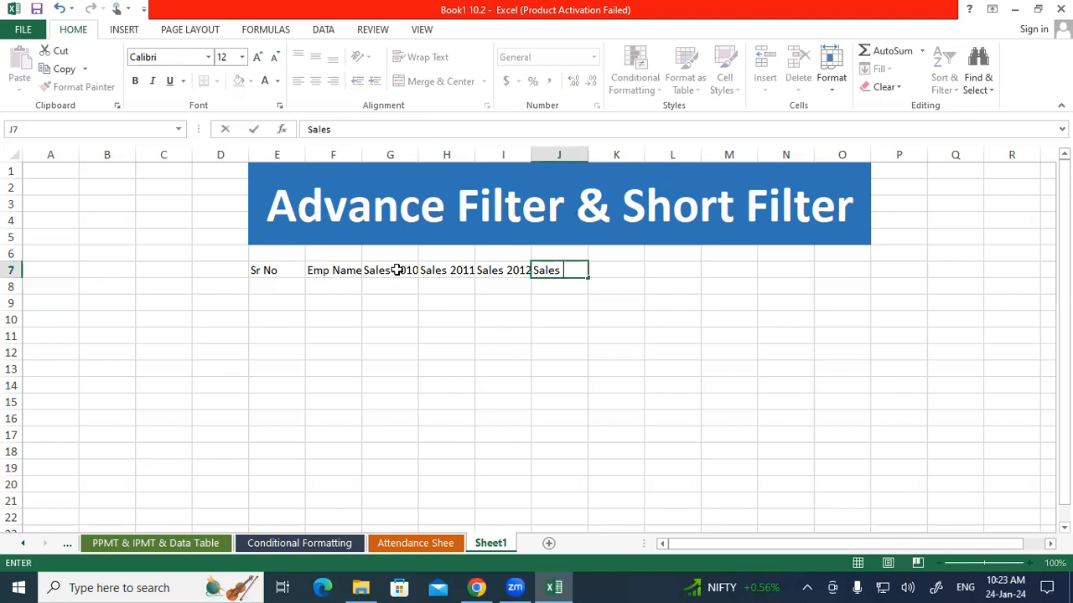
key("Return")
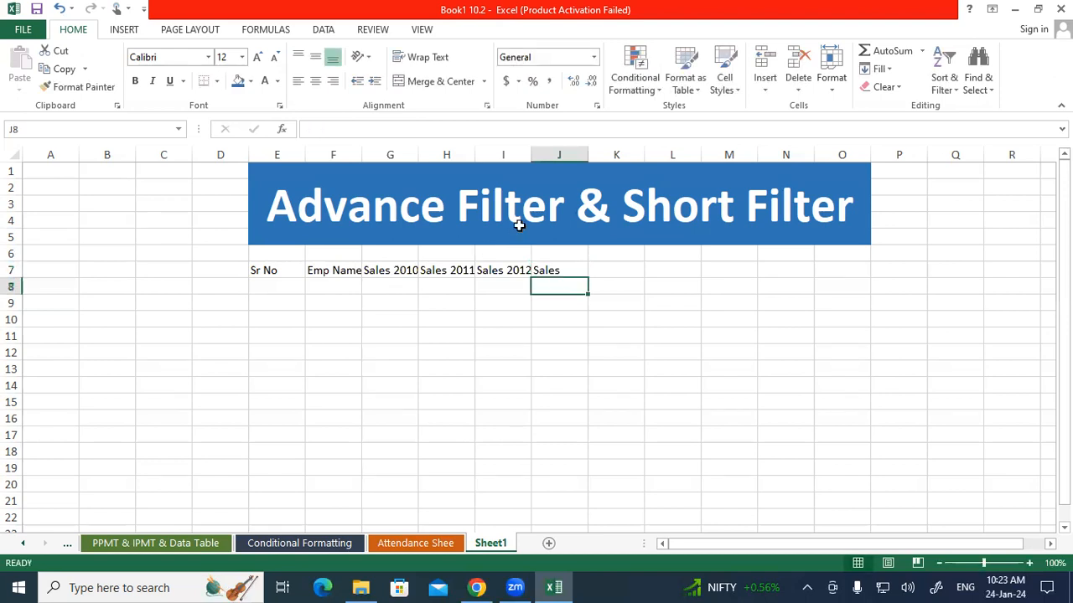
double_click(575, 275)
type("2013")
key("Tab")
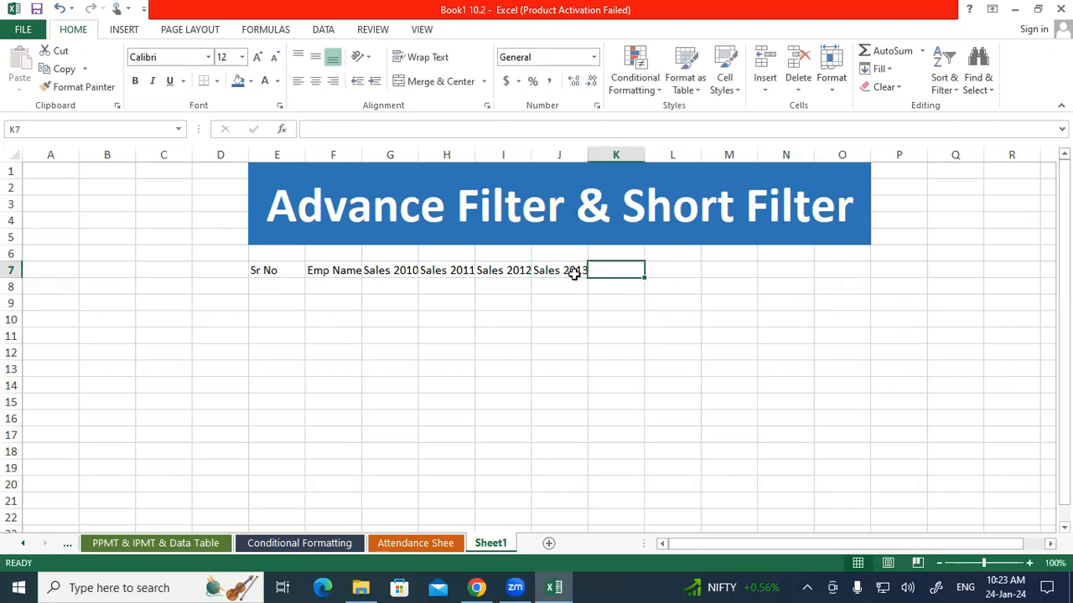
Enter the headings Sales 2014 in cell K7 and Sales 2015 in cell L7
type("Sales ")
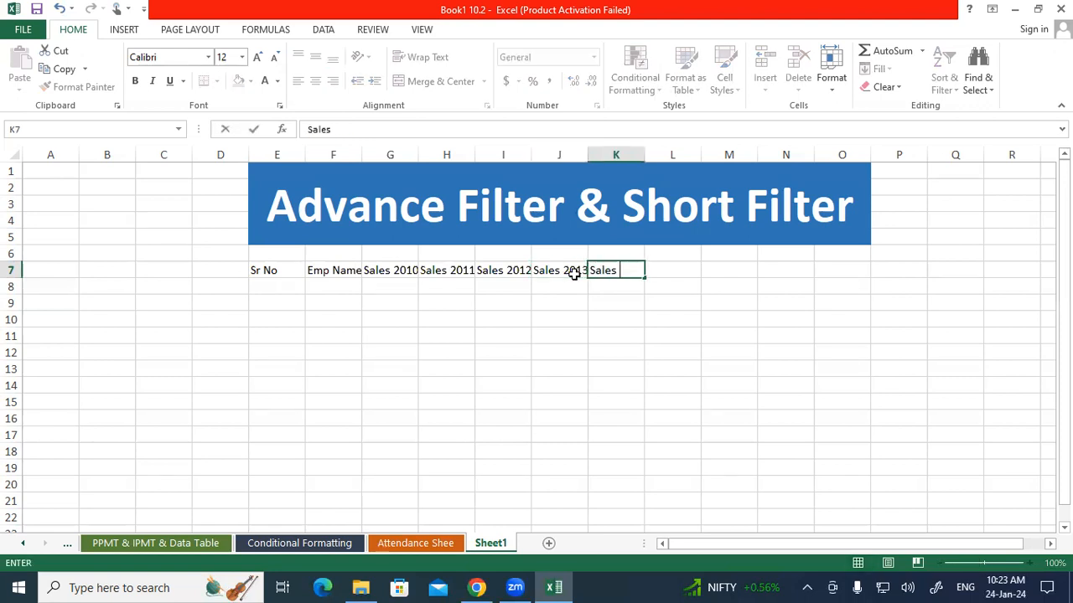
type("2014")
key("Tab")
type("Sale")
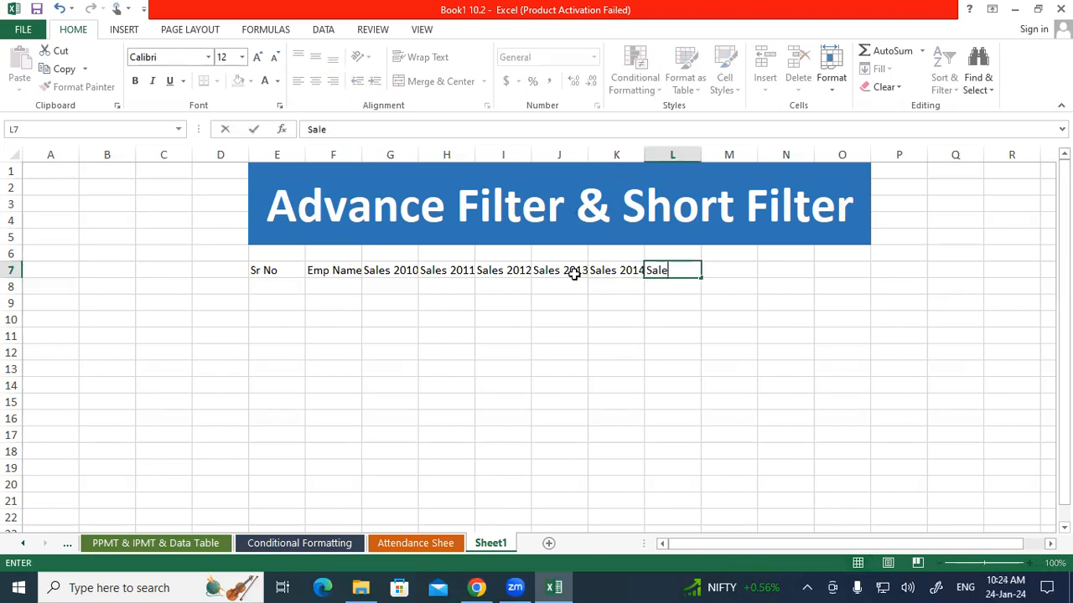
type("s 2015")
key("Return")
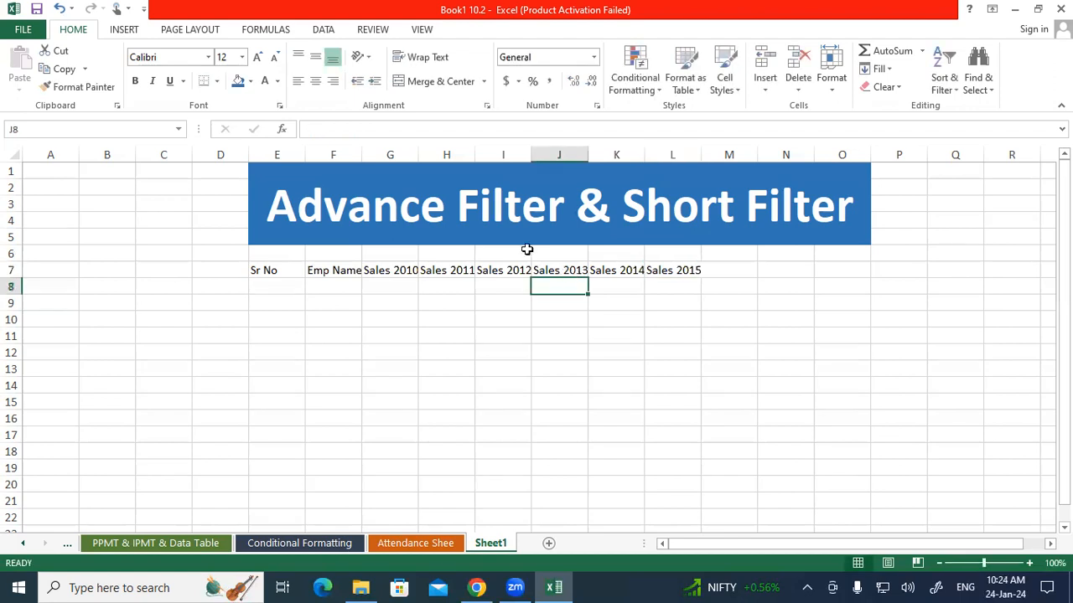
Make the header row E7:L7 bold and increase its font size to 16
mouse_move(332, 155)
left_mouse_down()
mouse_move(402, 158)
mouse_move(394, 155)
left_mouse_up()
left_click_drag(260, 270, 680, 271)
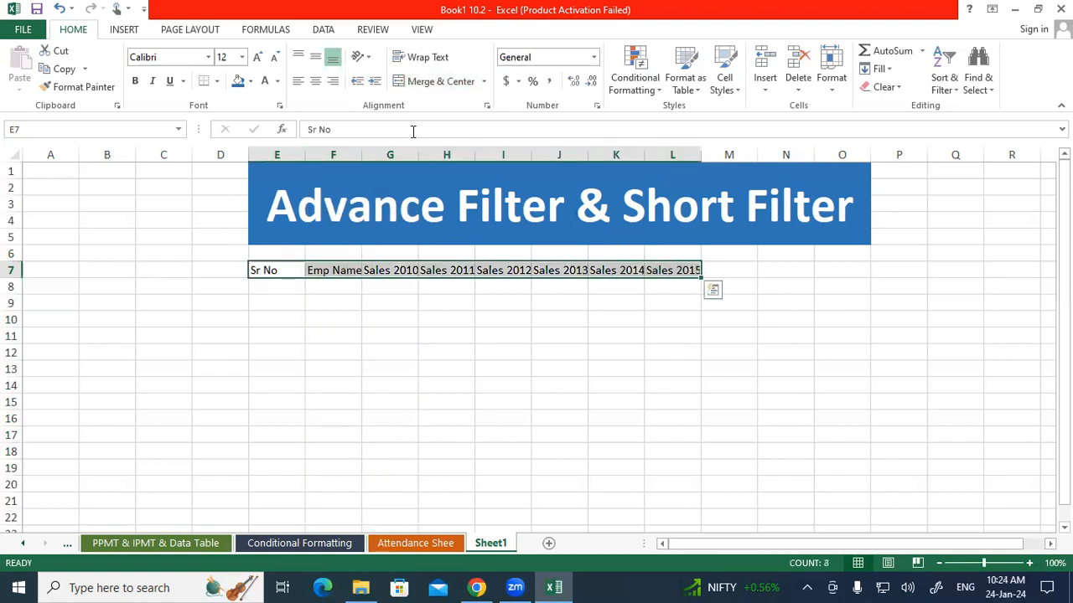
left_click(135, 80)
left_click(257, 56)
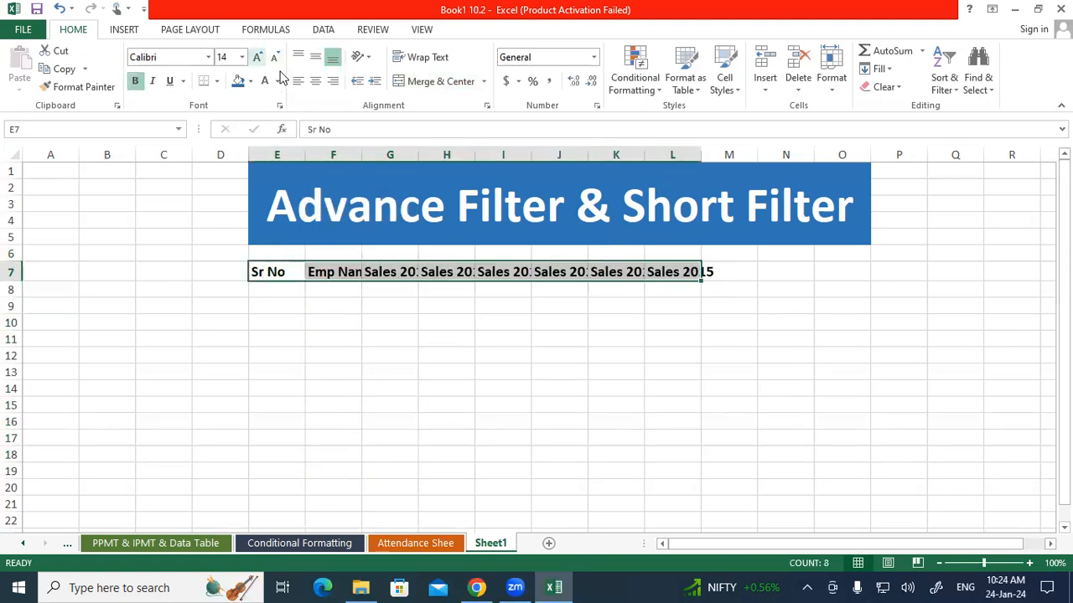
left_click(257, 56)
Autofit the widths of columns E through M so the headings fit
left_click(371, 305)
left_click_drag(276, 155, 754, 153)
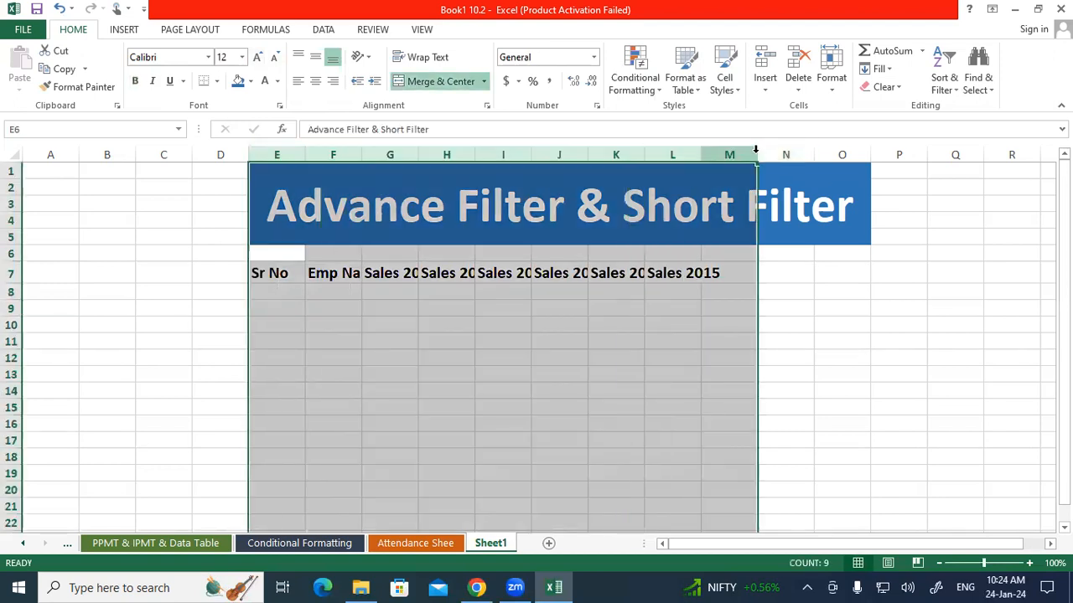
left_click_drag(756, 158, 775, 157)
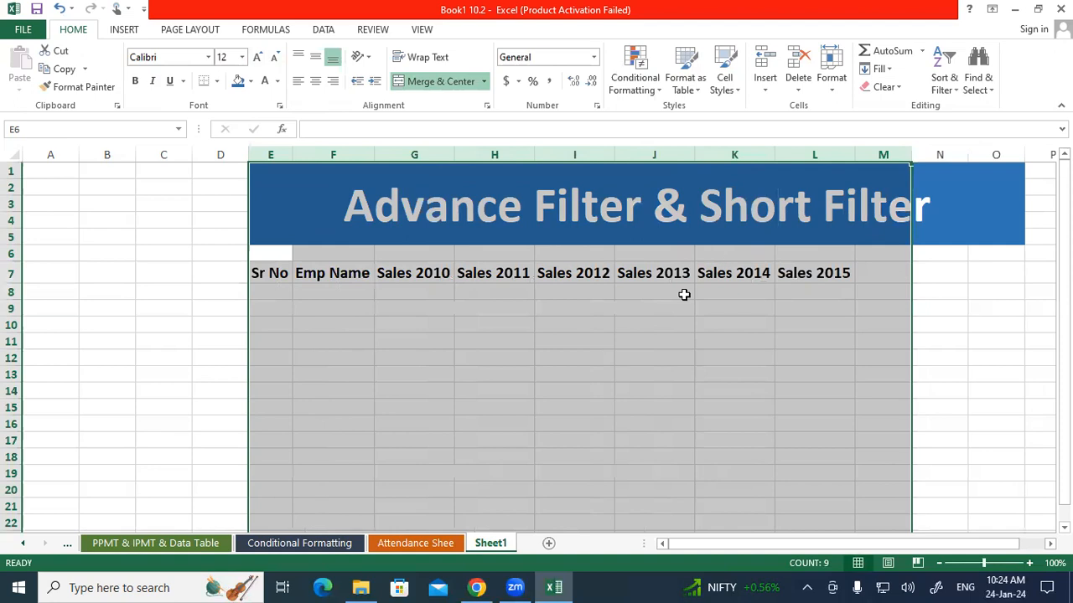
left_click(581, 334)
Fill the Sr No column with the series 1 to 14 in cells E8:E21
left_click(252, 289)
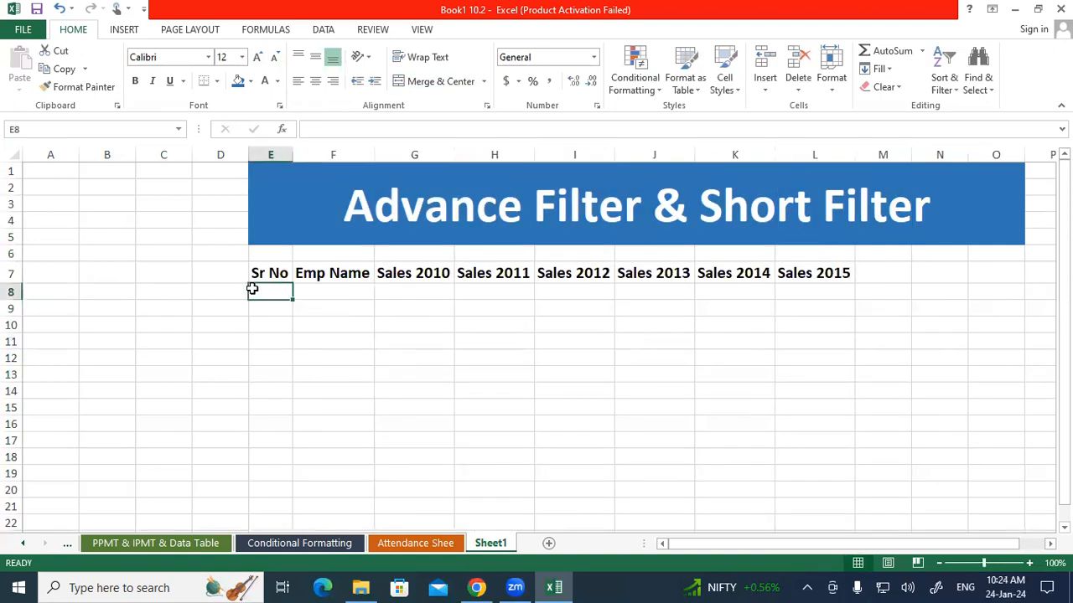
type("1")
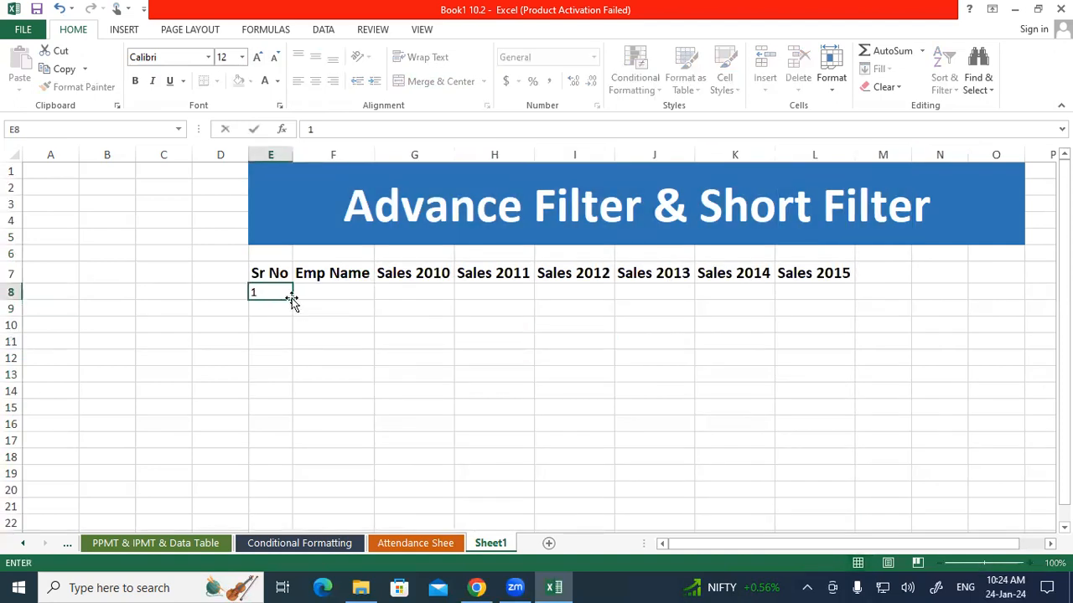
left_click_drag(292, 298, 307, 503)
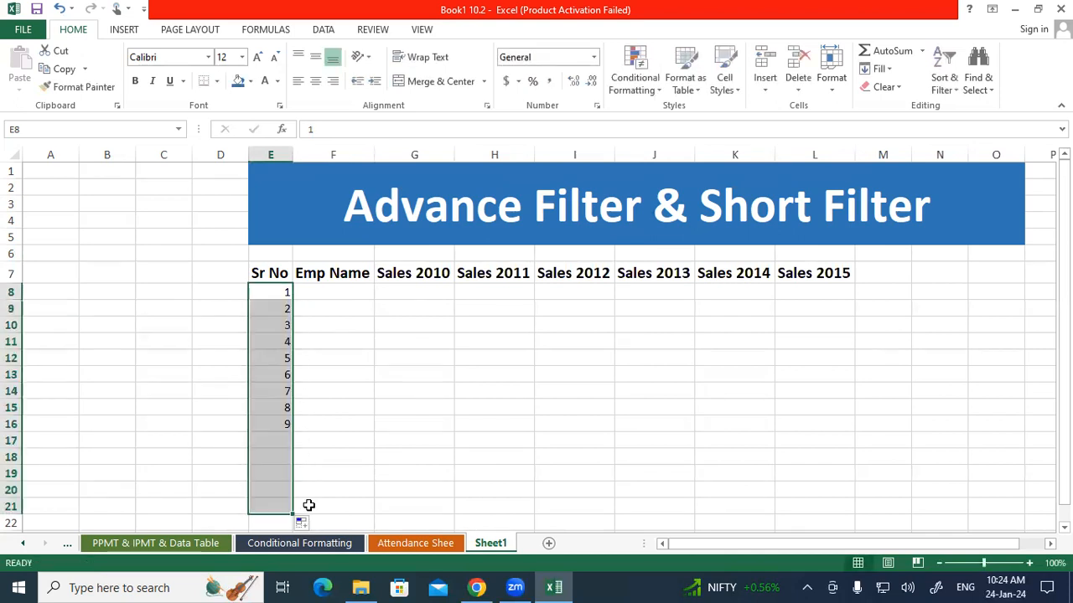
Copy the student names in E9:E20 of the Student Database sheet
left_click(415, 543)
left_click_drag(92, 290, 105, 491)
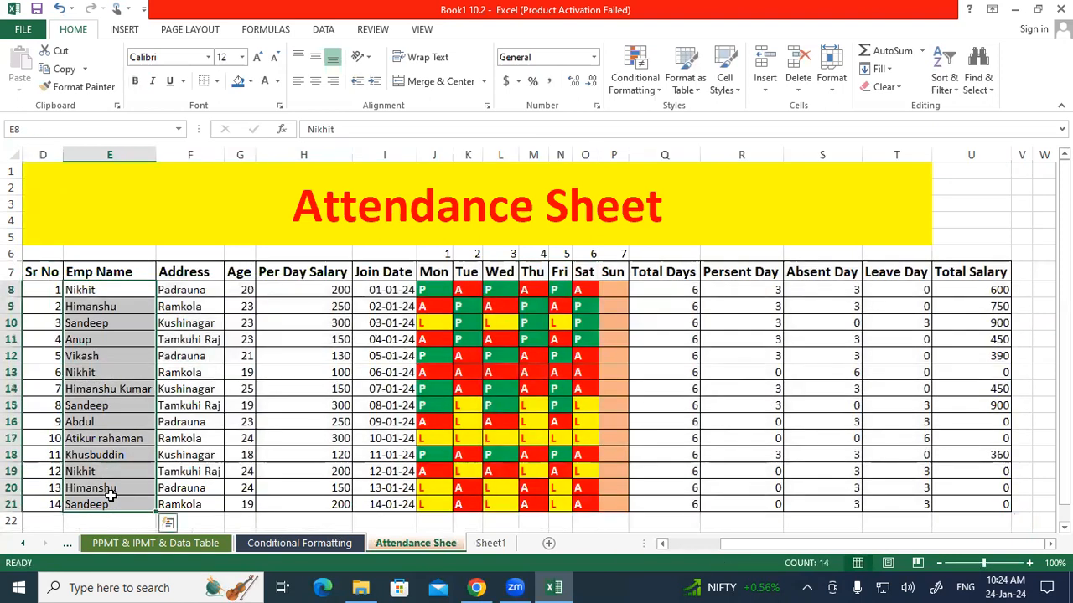
left_click(67, 545)
left_click(67, 545)
left_click(67, 545)
left_click(67, 544)
left_click(25, 544)
left_click(25, 544)
left_click(25, 544)
left_click(25, 544)
left_click(25, 544)
left_click(25, 544)
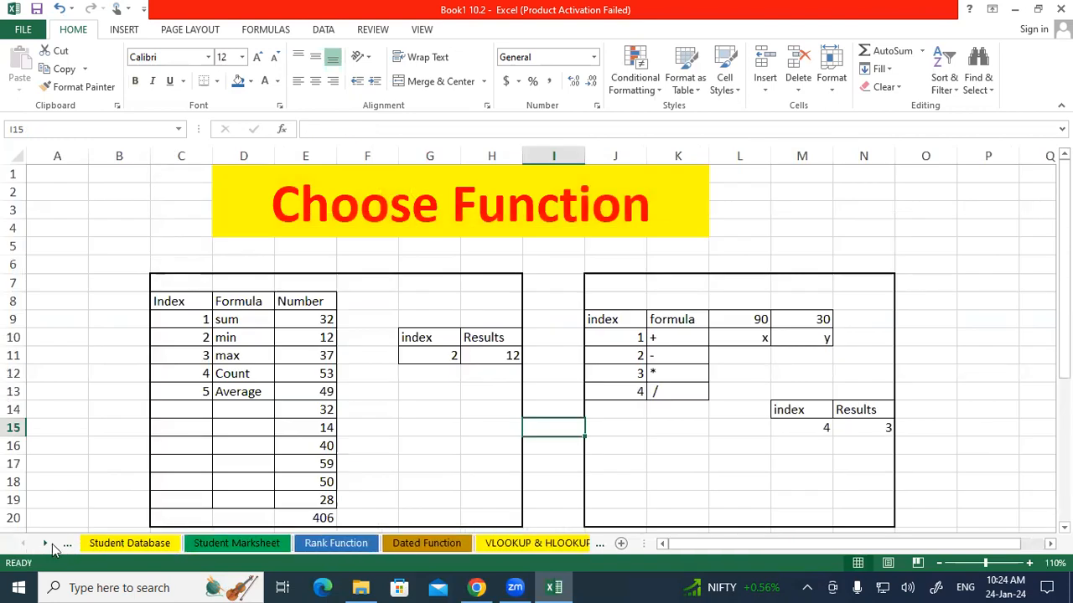
left_click(101, 545)
left_click_drag(289, 312, 272, 490)
key("ctrl+c")
Paste the copied names into Sheet1's Emp Name column starting at F8 and clear the surplus serial numbers 13 and 14
right_click(39, 547)
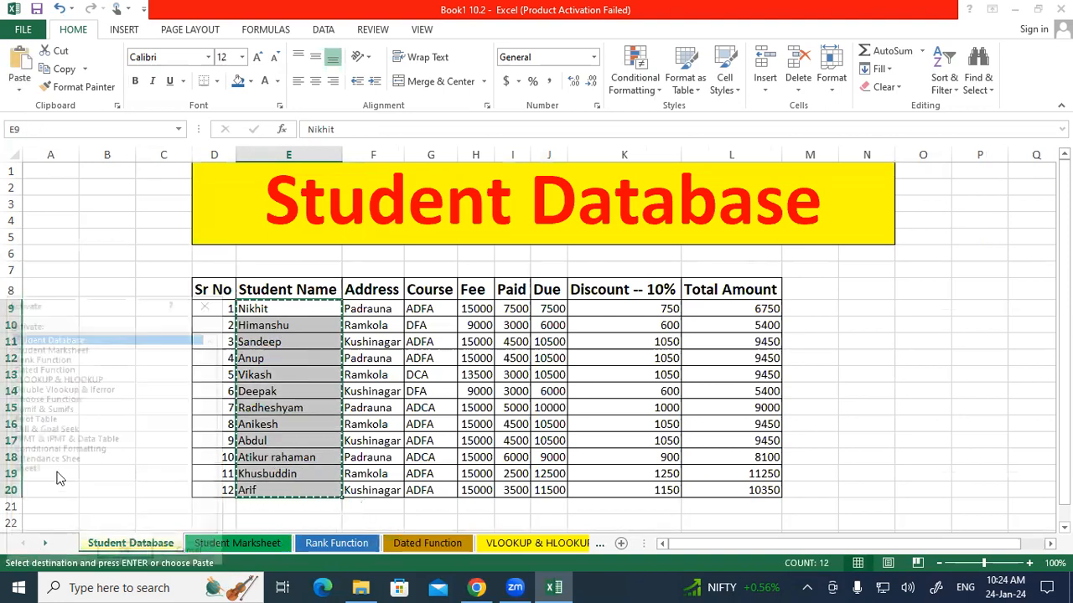
double_click(42, 469)
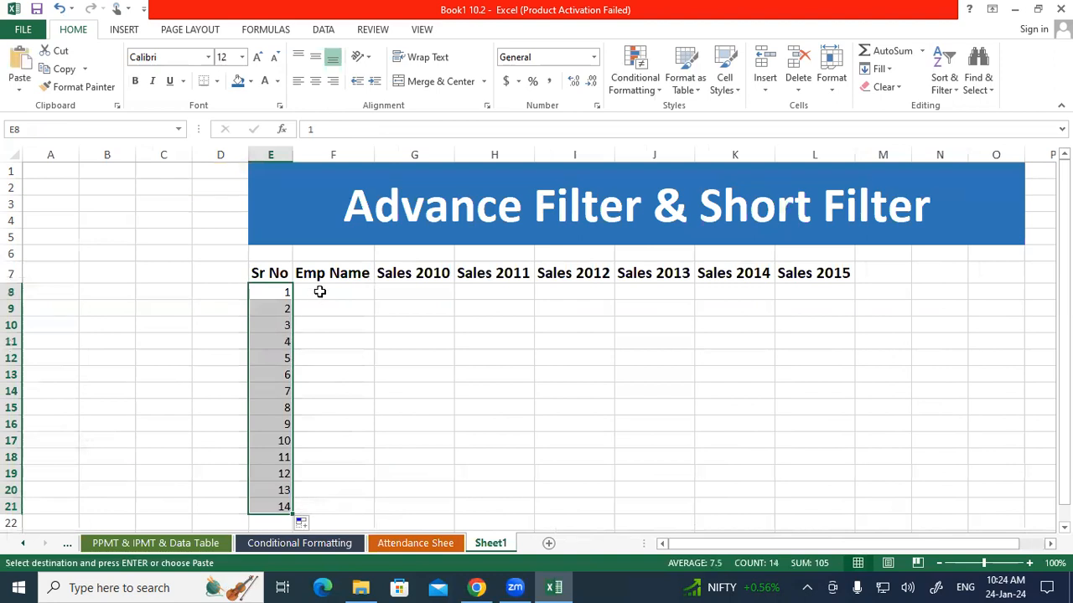
left_click(319, 292)
key("ctrl+v")
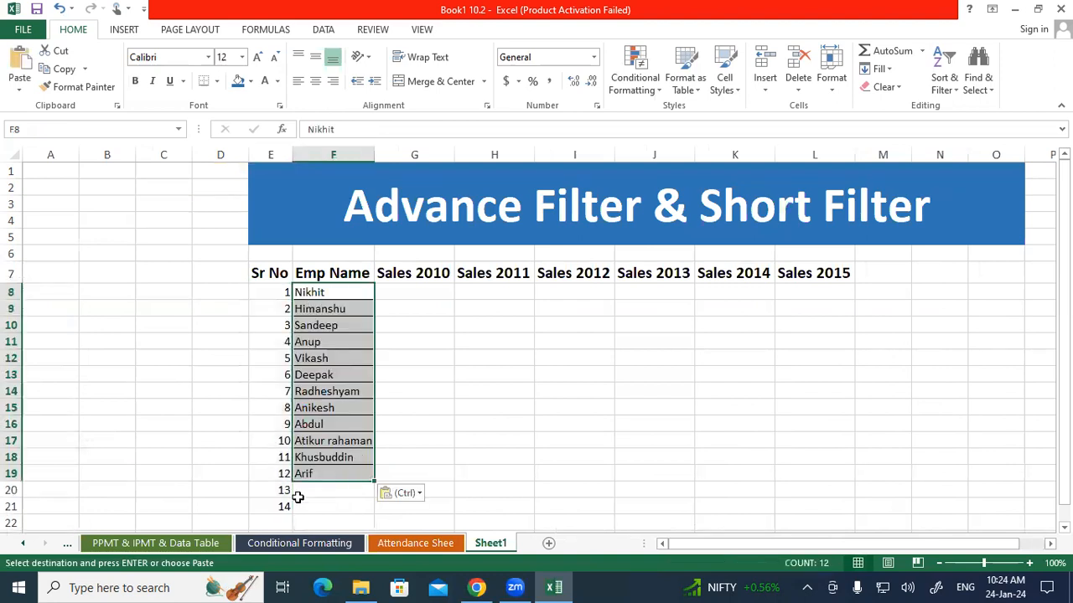
left_click_drag(282, 490, 302, 504)
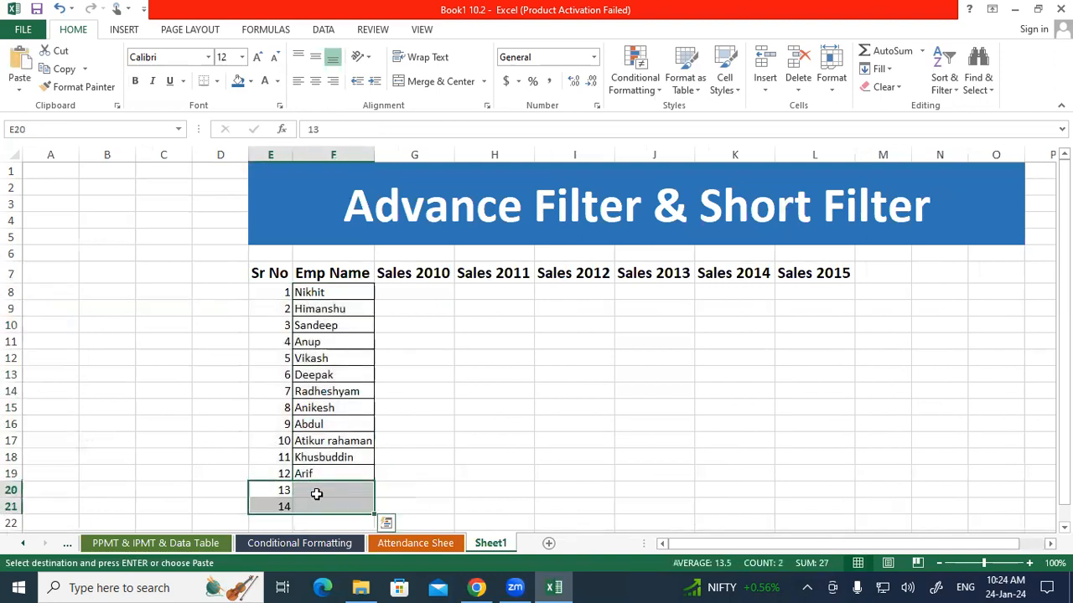
left_click(486, 376)
Apply All Borders to the table range E7:L19
left_click_drag(270, 273, 802, 467)
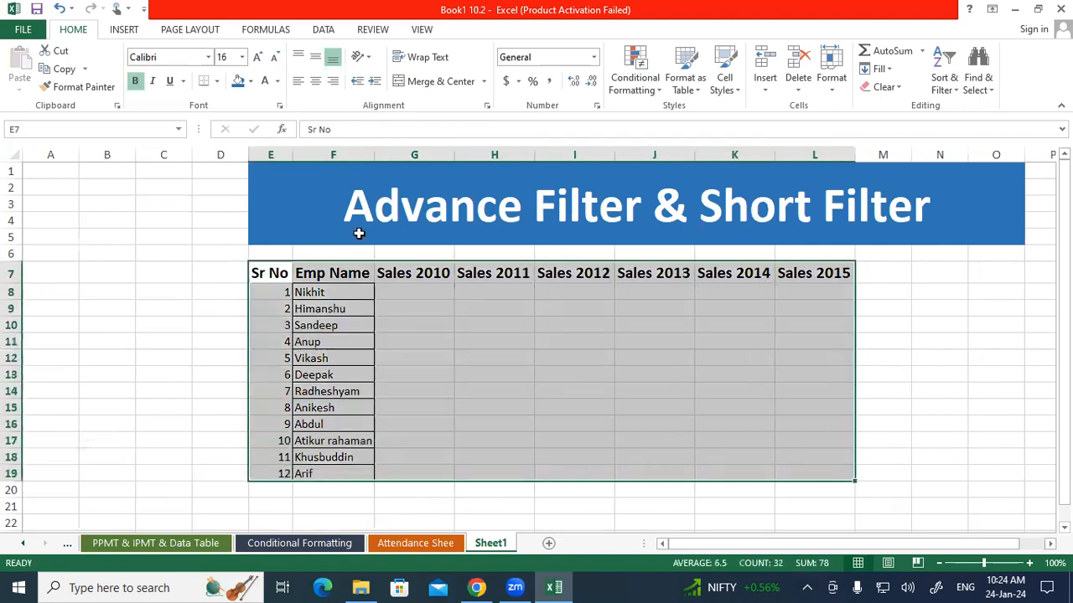
left_click(217, 80)
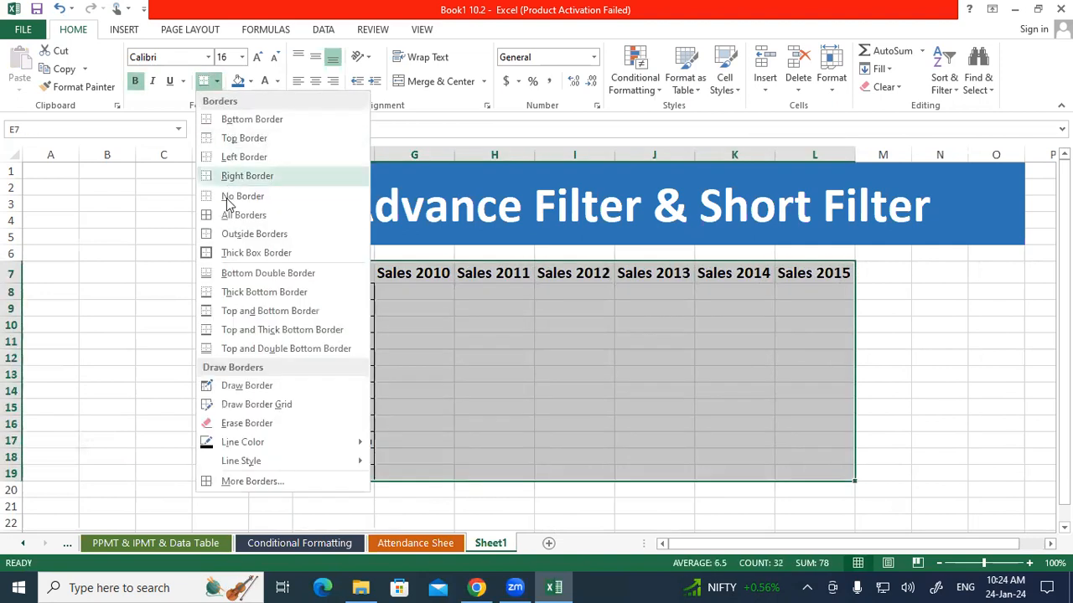
left_click(228, 217)
left_click(156, 285)
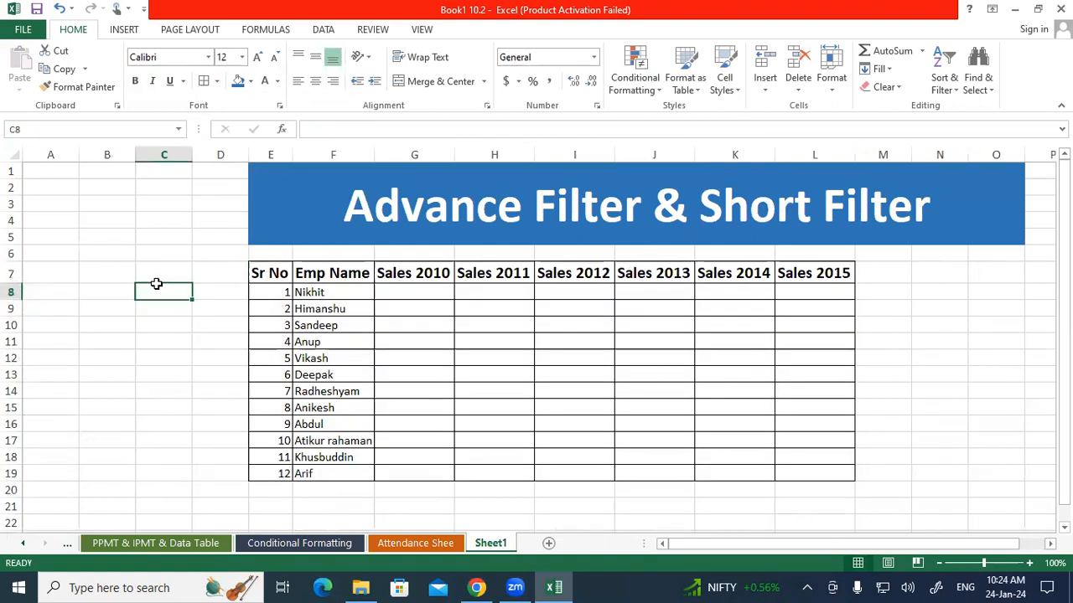
Insert a new column between Emp Name and Sales 2010
left_click(414, 157)
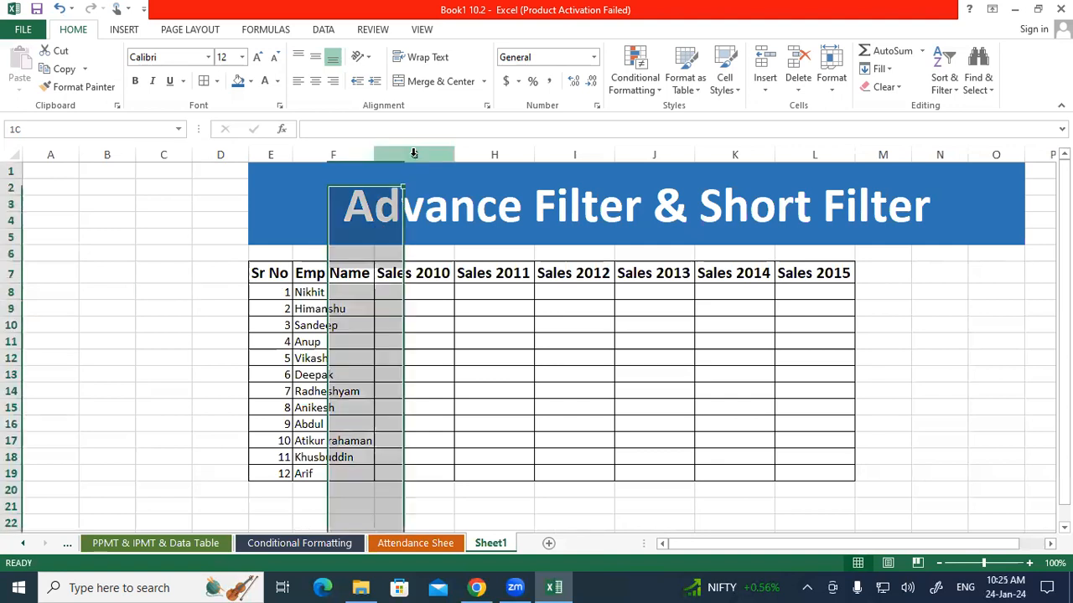
right_click(415, 159)
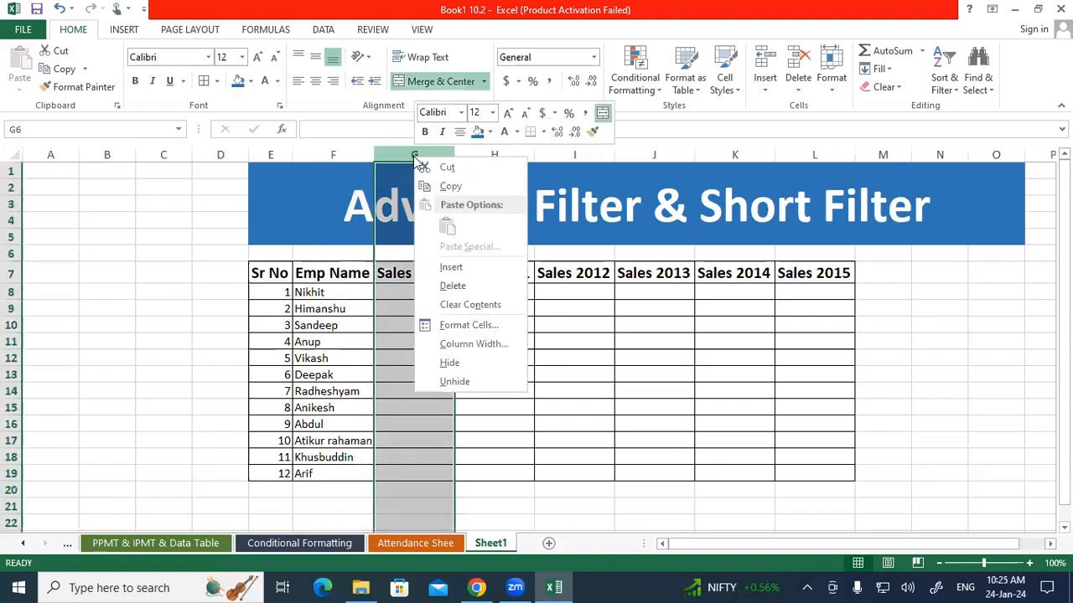
left_click(455, 268)
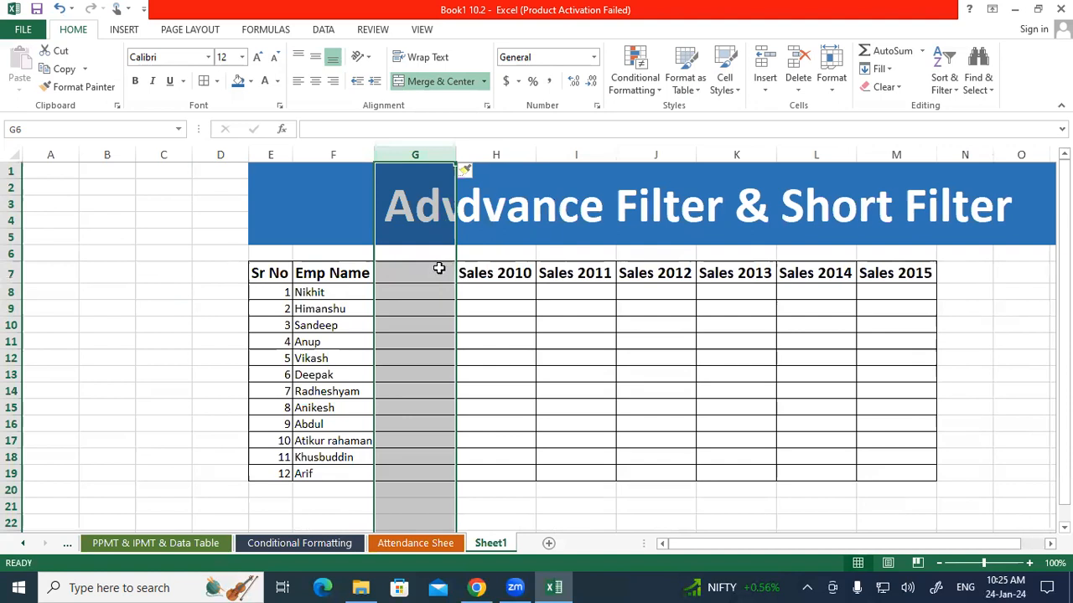
Delete the empty column between Emp Name and Sales 2010
left_click(438, 268)
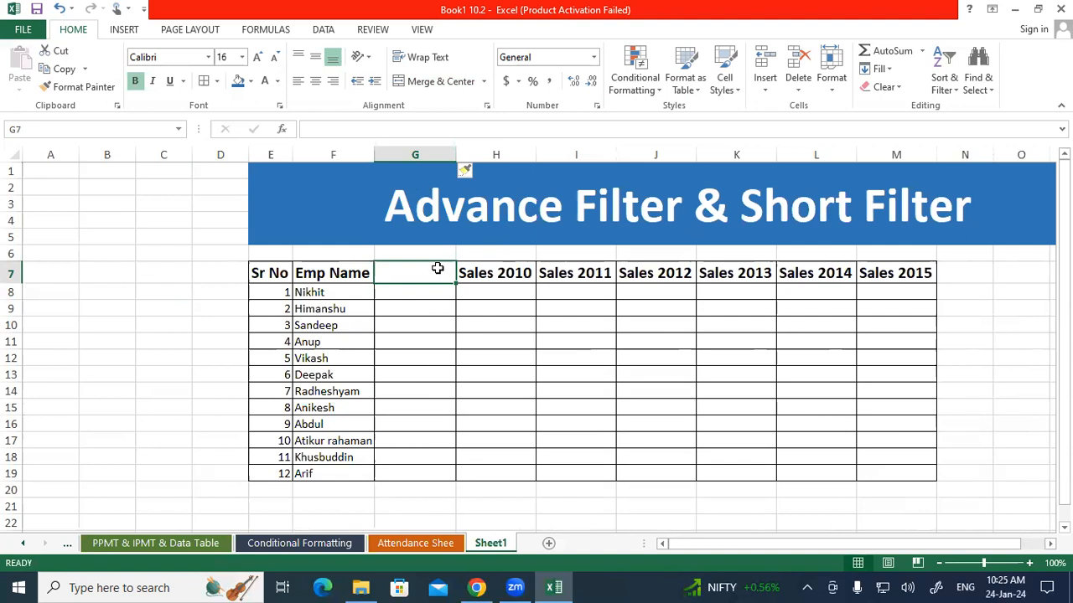
left_click(354, 292)
left_click(402, 288)
left_click(343, 309)
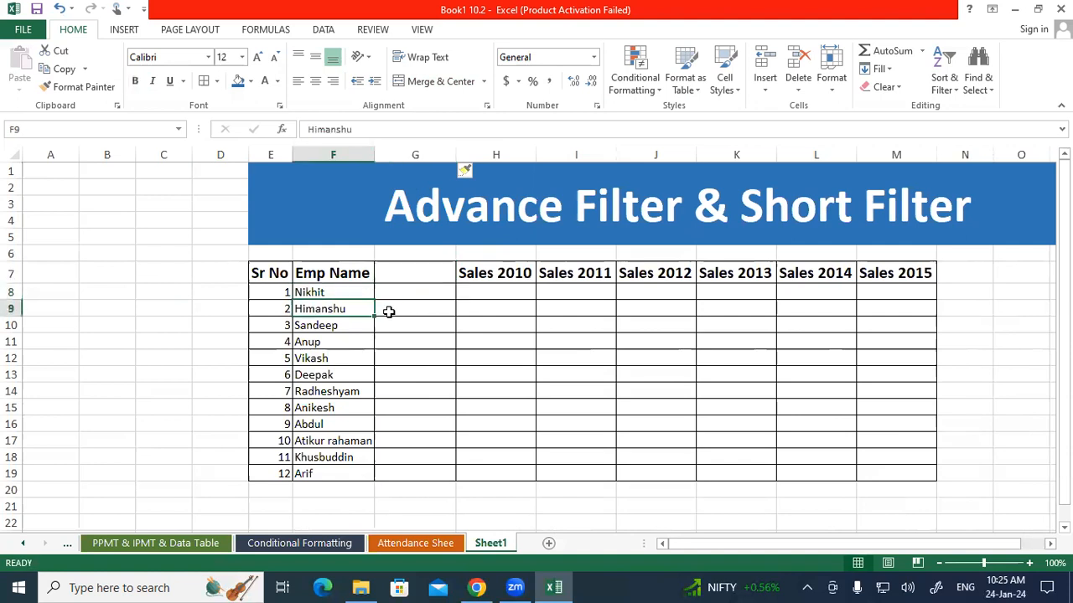
left_click(388, 309)
left_click_drag(385, 294, 383, 471)
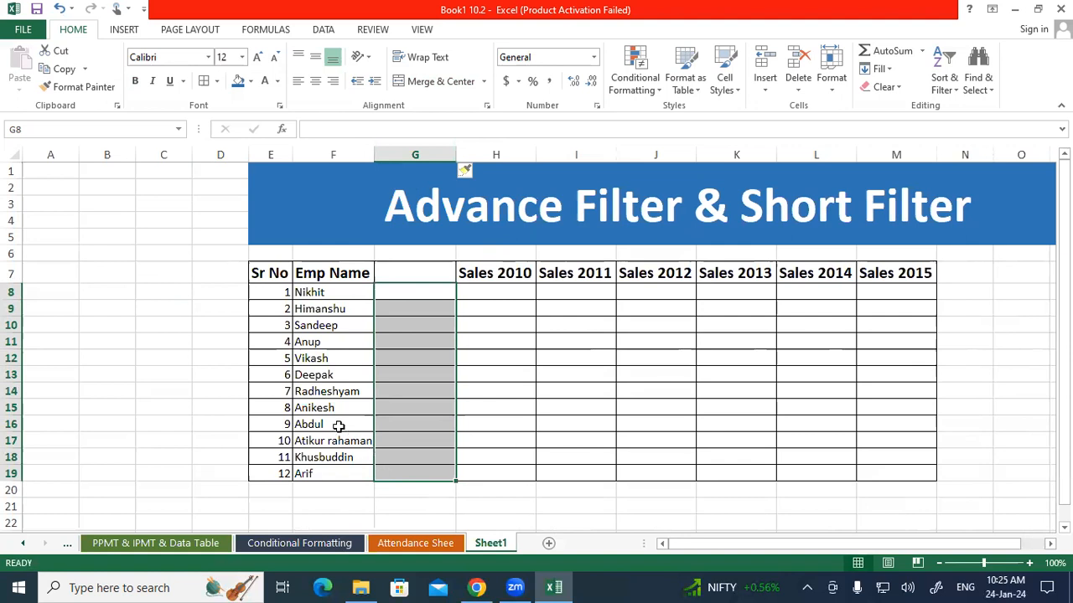
right_click(405, 156)
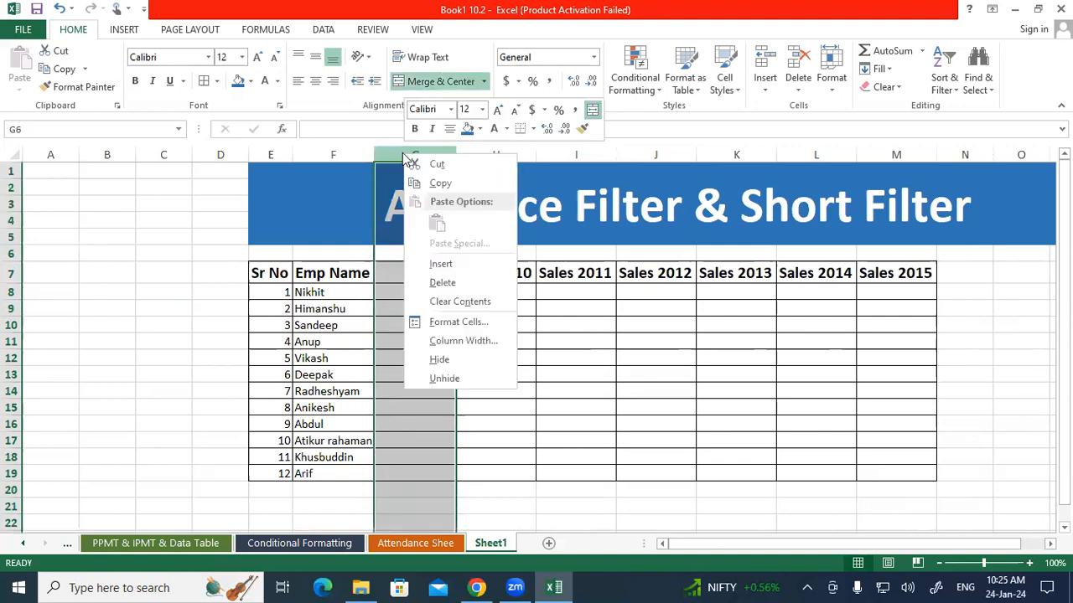
left_click(441, 283)
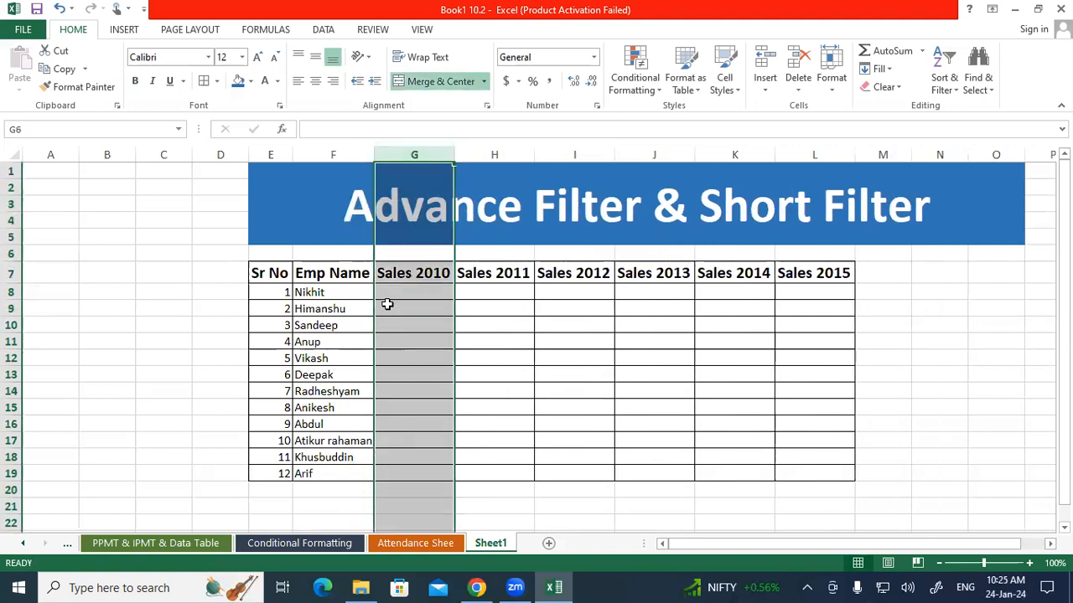
left_click(408, 308)
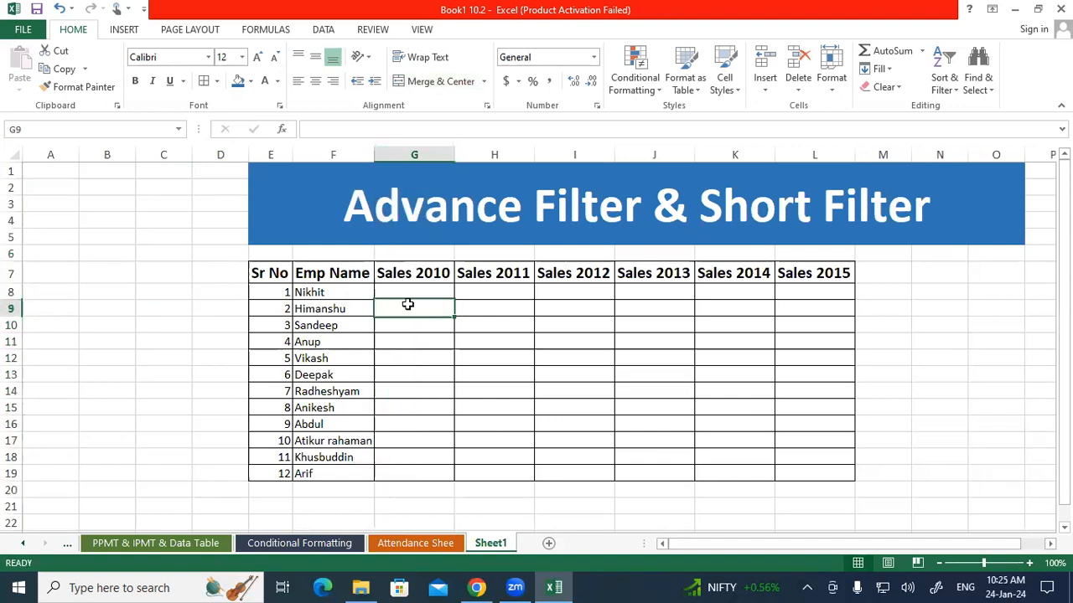
left_click_drag(403, 292, 399, 451)
left_click(386, 395)
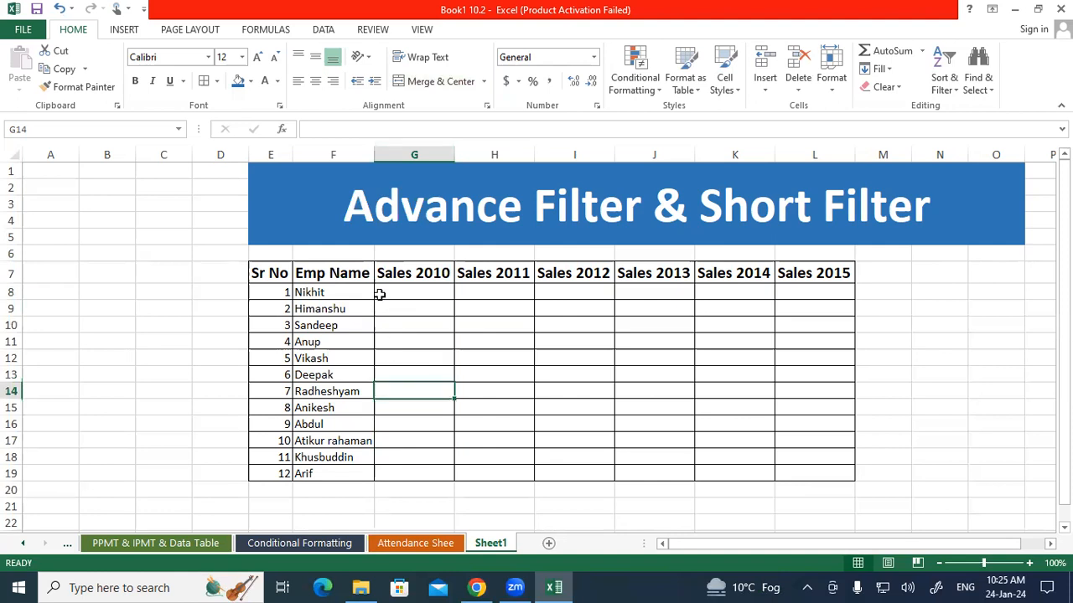
left_click_drag(386, 292, 819, 475)
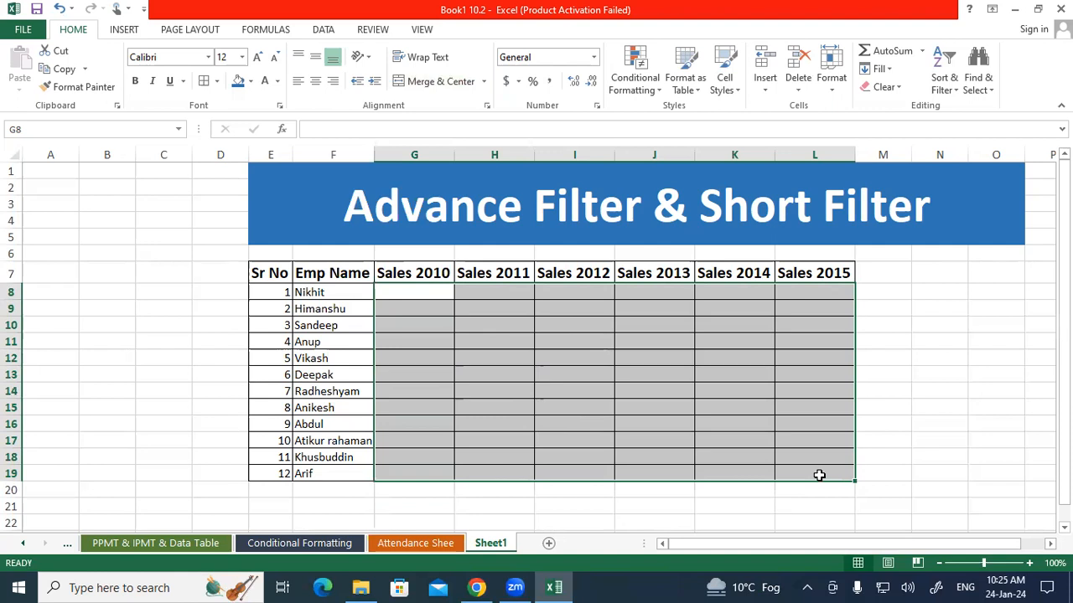
type("=rand")
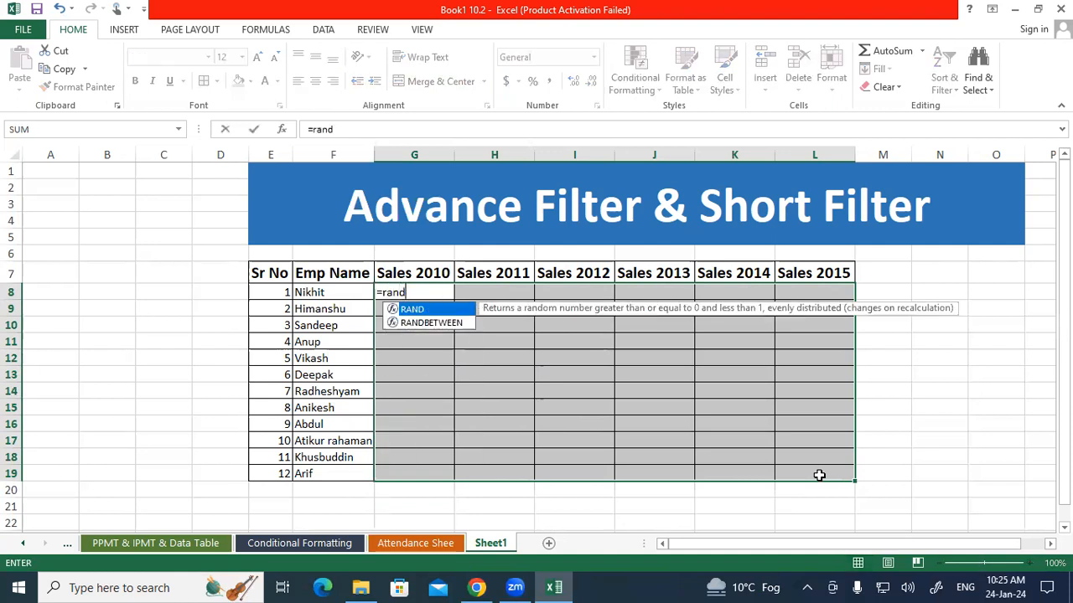
key("Down")
key("Tab")
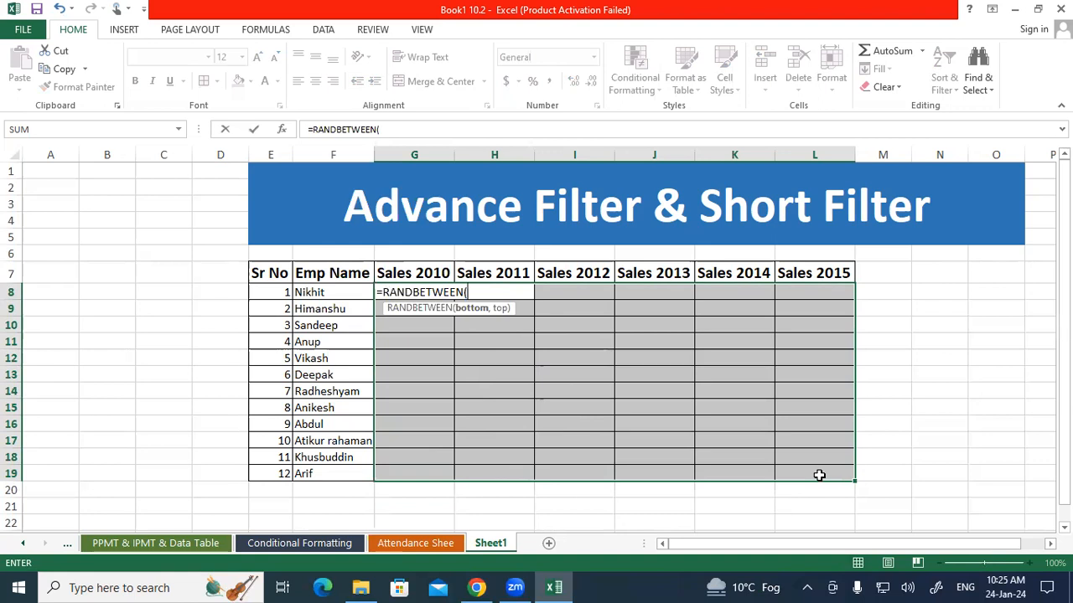
key("Escape")
Fill the Sales 2010 cells G8:G19 with the formula =RANDBETWEEN(10000,20000)
left_click(425, 298)
left_click_drag(425, 298, 434, 464)
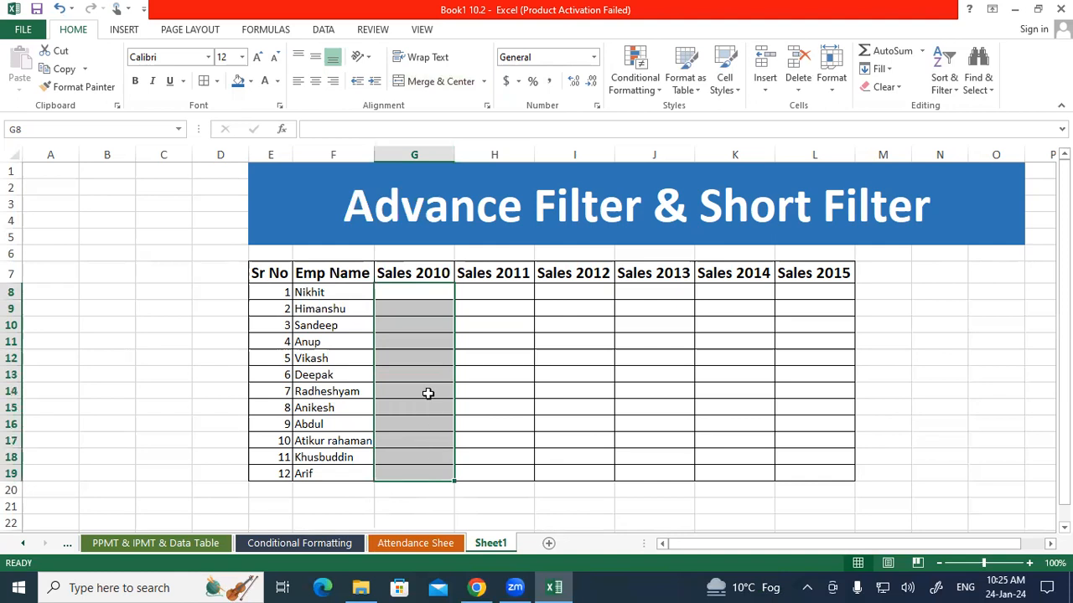
type("=ra")
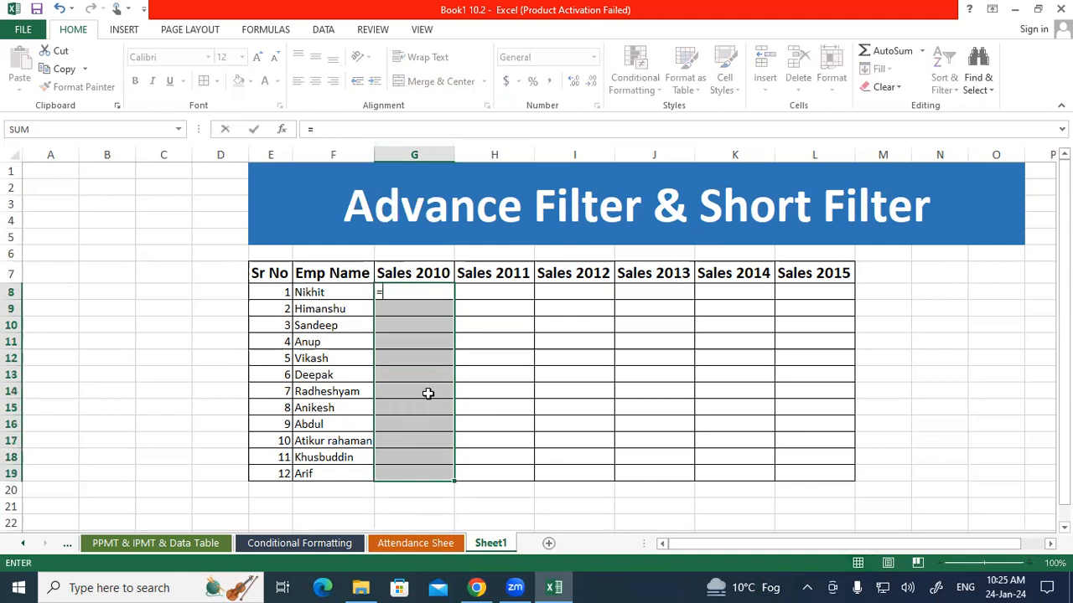
type("b")
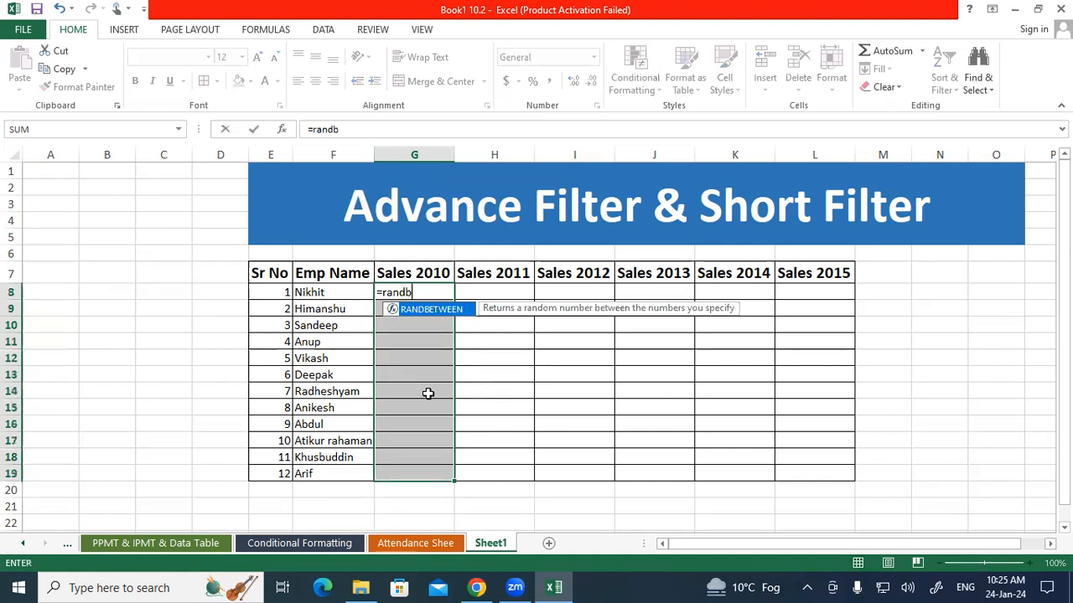
key("Tab")
type("10")
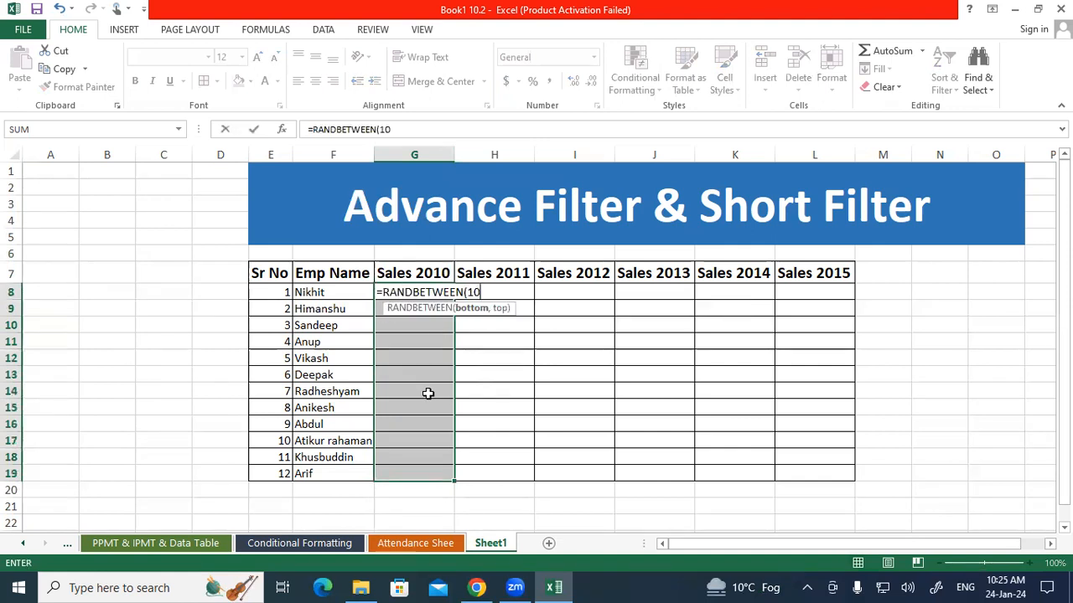
type("000,")
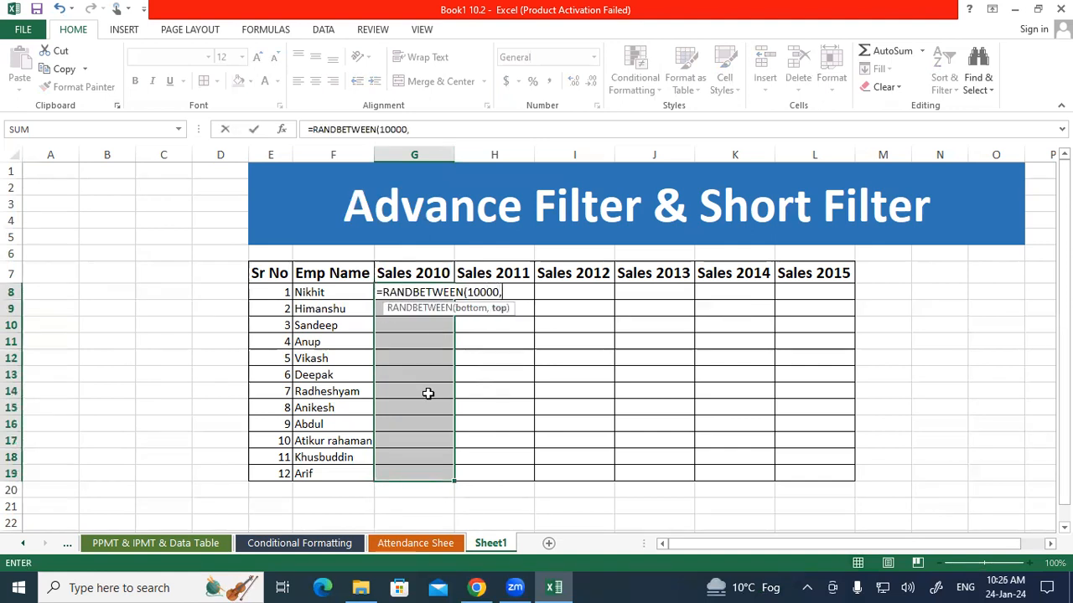
type("20000")
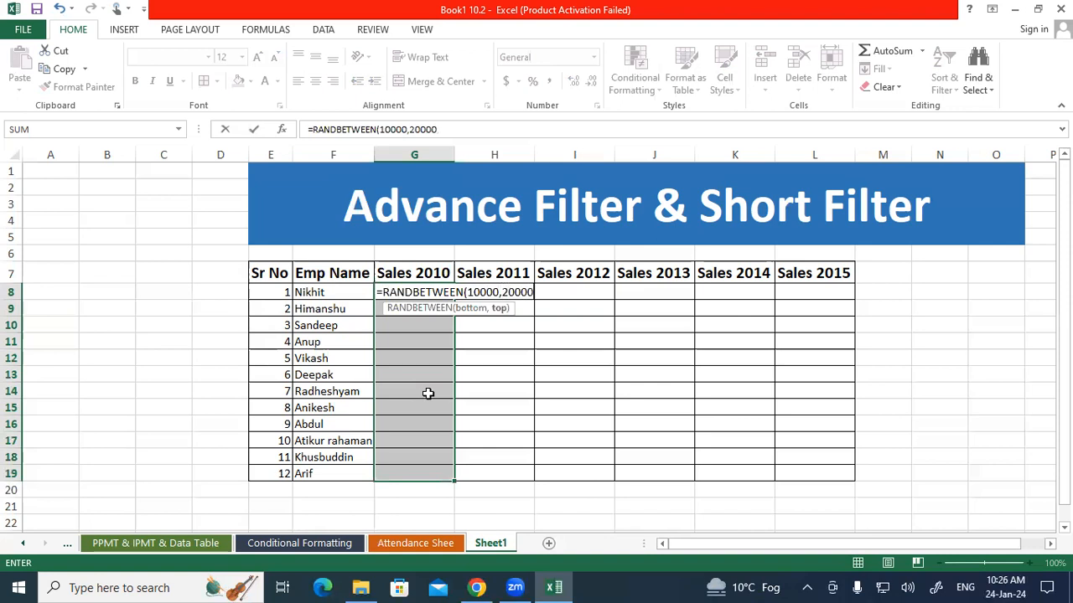
type(")")
key("ctrl+Return")
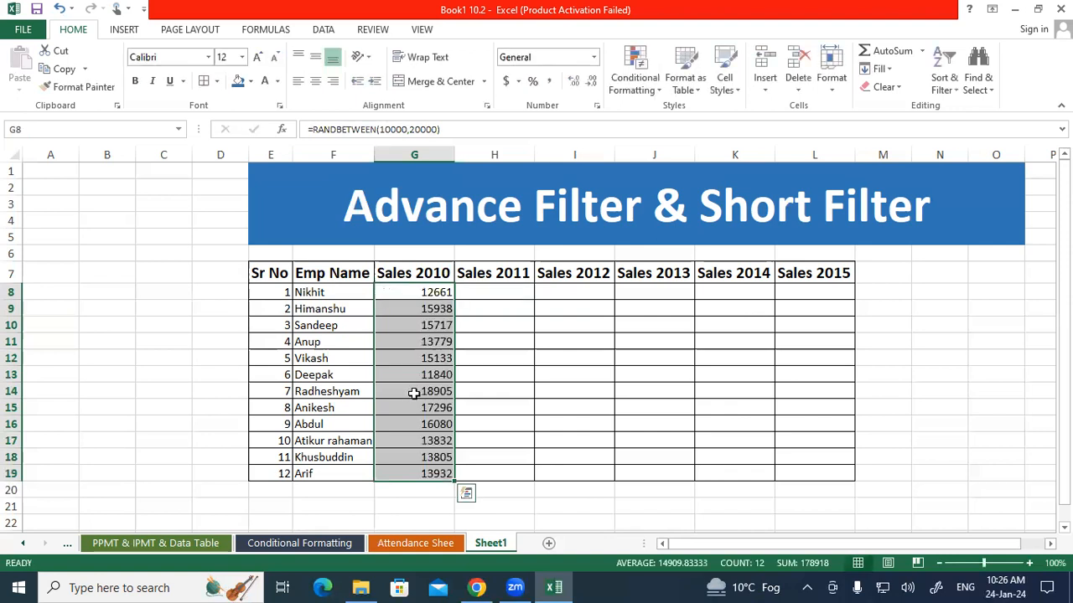
Replace the random-number formulas in G8:G19 with their static values by copying and pasting as values in place
left_click_drag(402, 291, 409, 472)
right_click(419, 430)
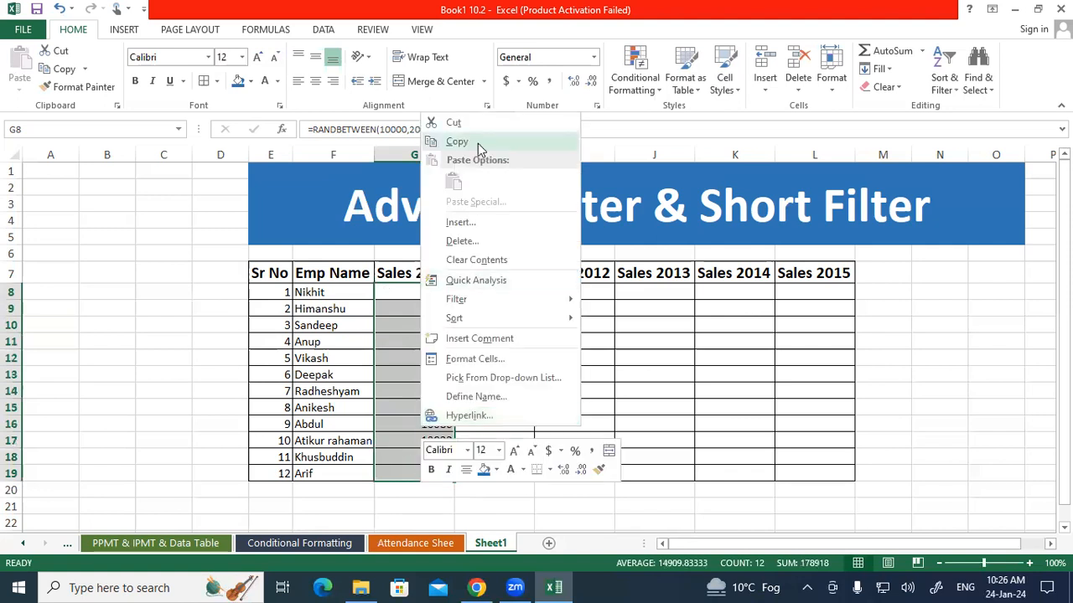
left_click(478, 144)
right_click(420, 369)
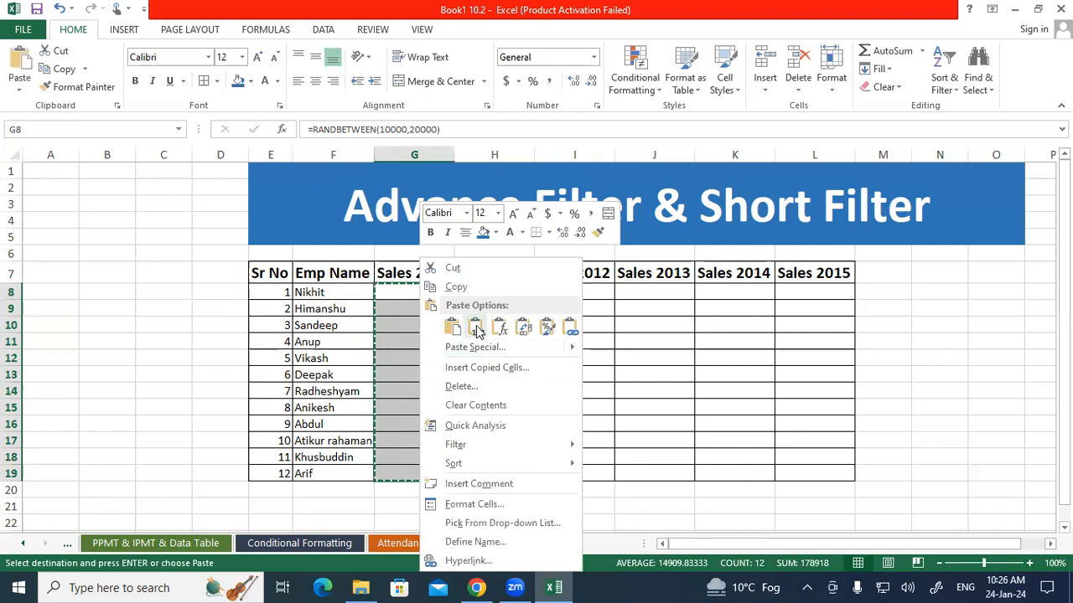
left_click(475, 329)
left_click(469, 292)
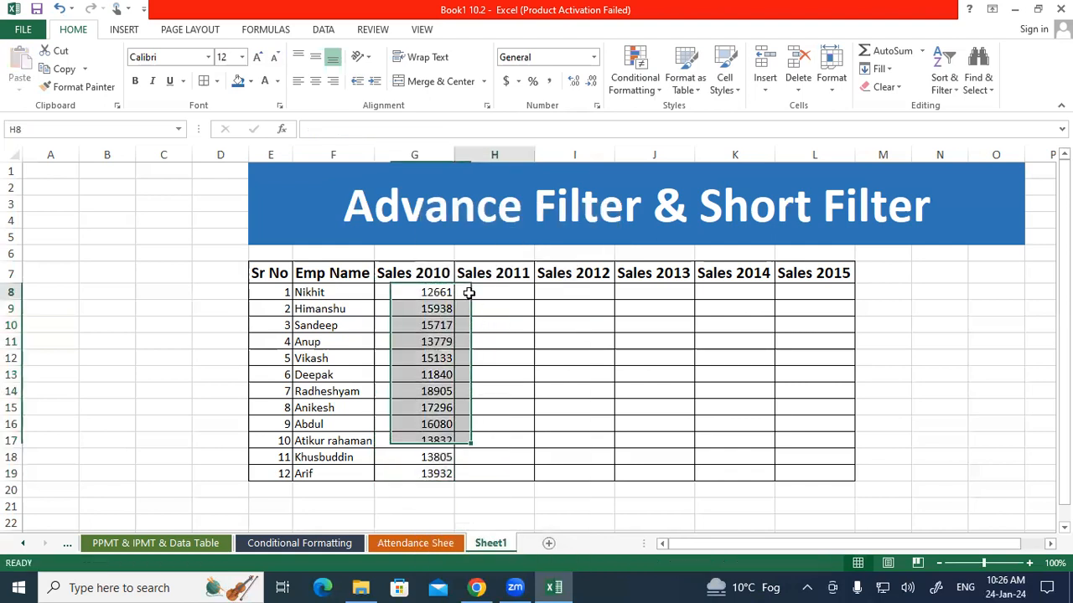
left_click_drag(434, 292, 426, 458)
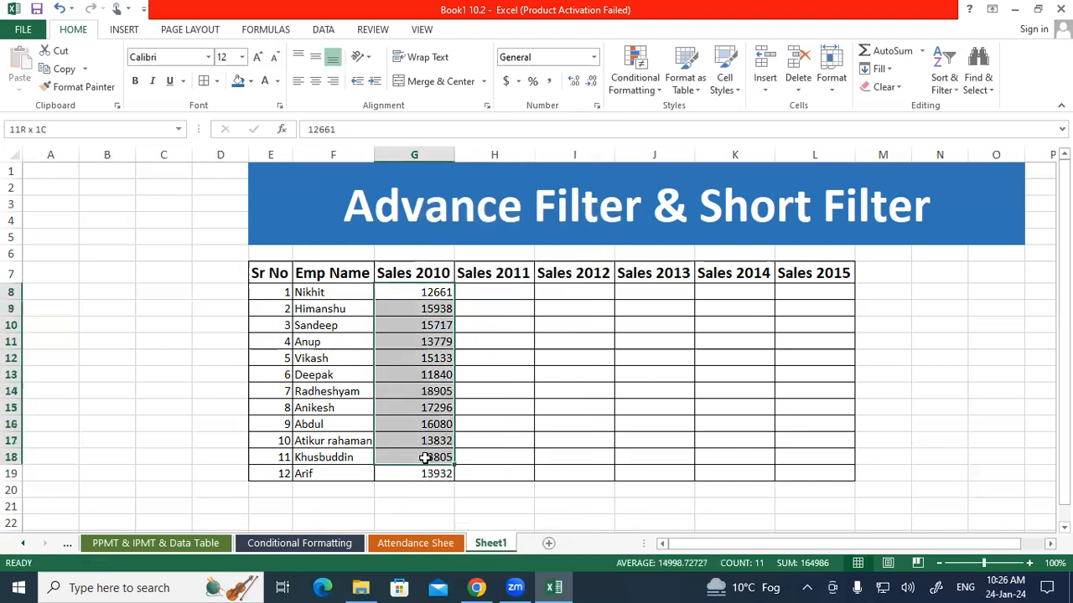
left_click(493, 291)
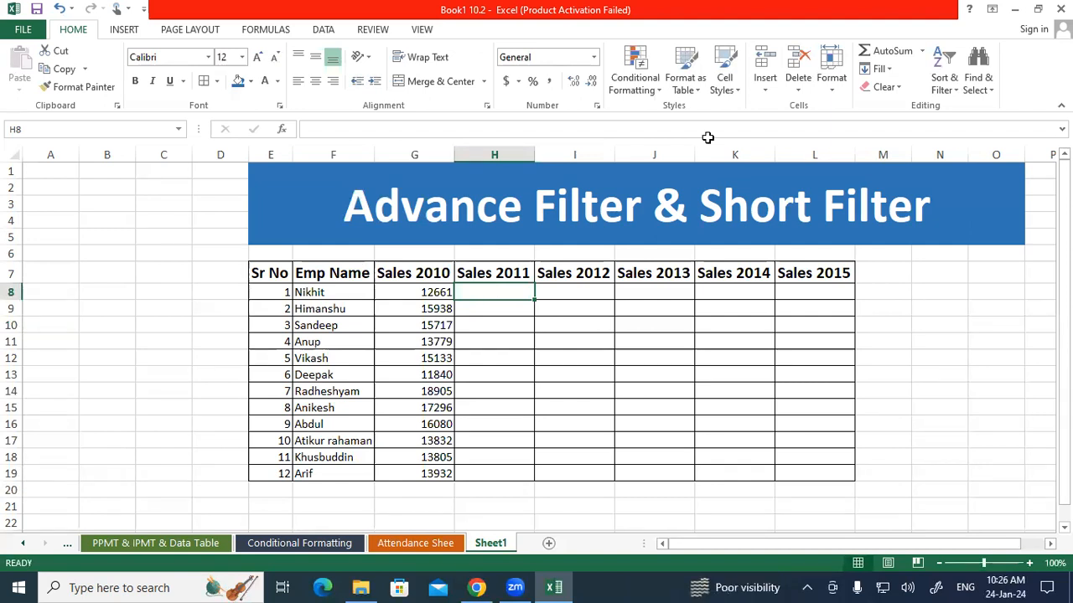
Fill the Sales 2011 to Sales 2015 cells H8:L19 with the formula =RANDBETWEEN(20000,50000)
left_click_drag(516, 294, 792, 461)
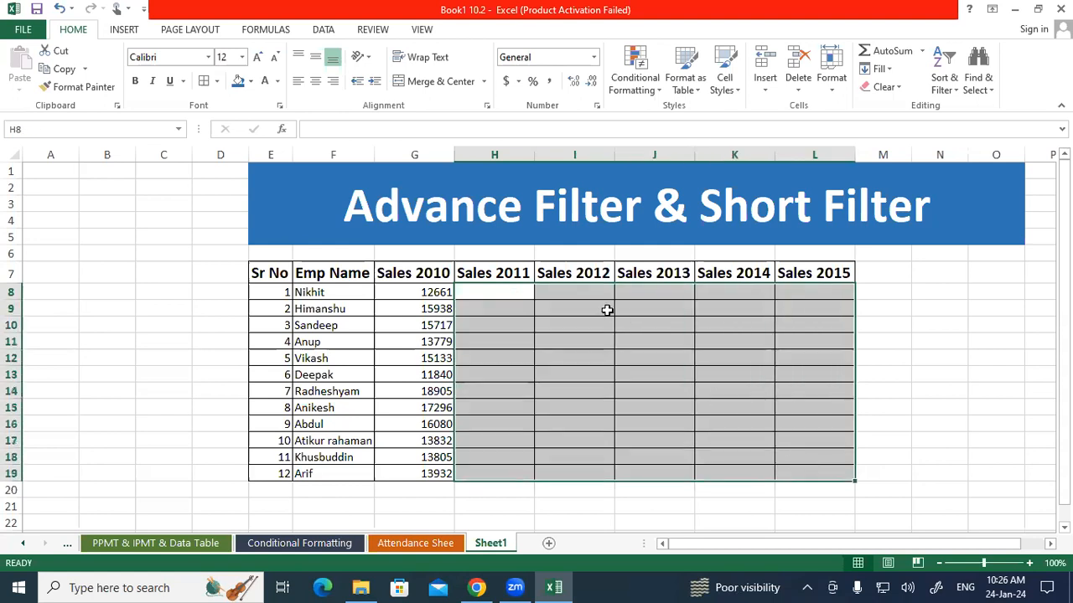
type("=randb")
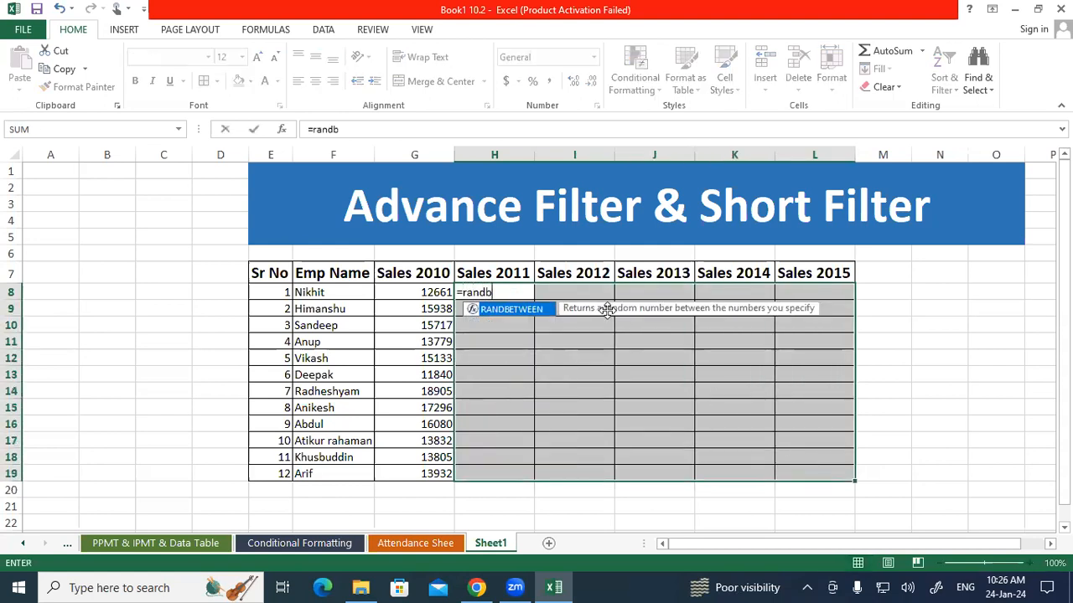
key("Tab")
type("20000,50000")
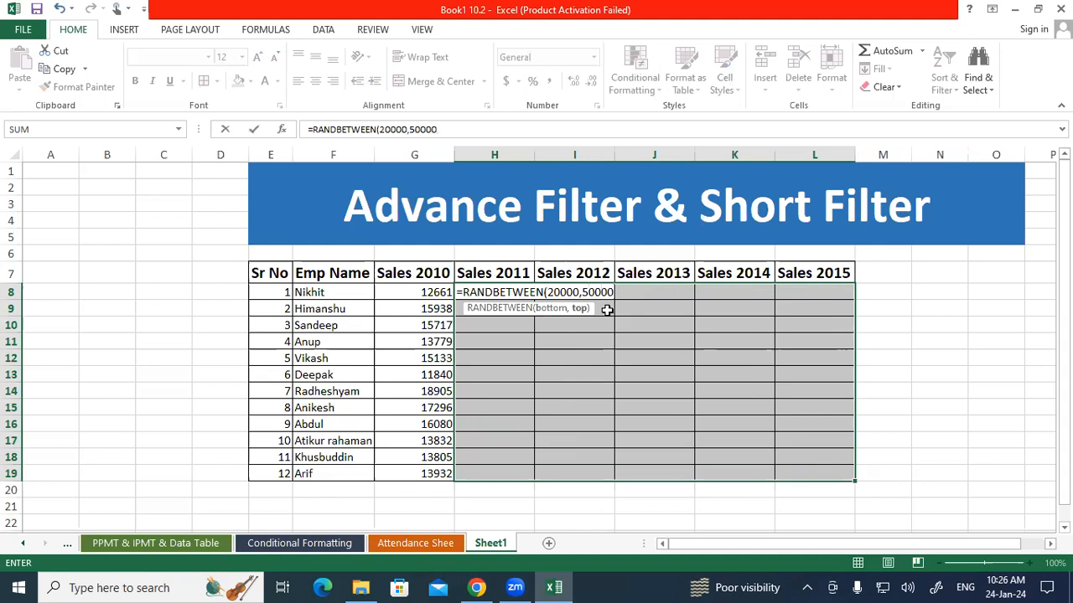
type(")")
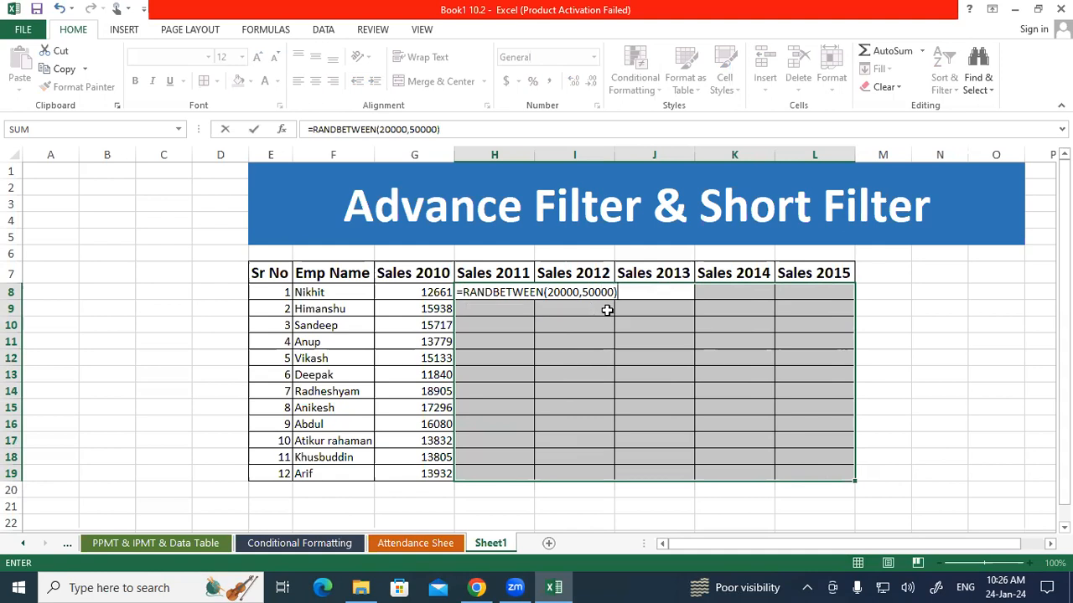
key("ctrl+Return")
key("ctrl+q")
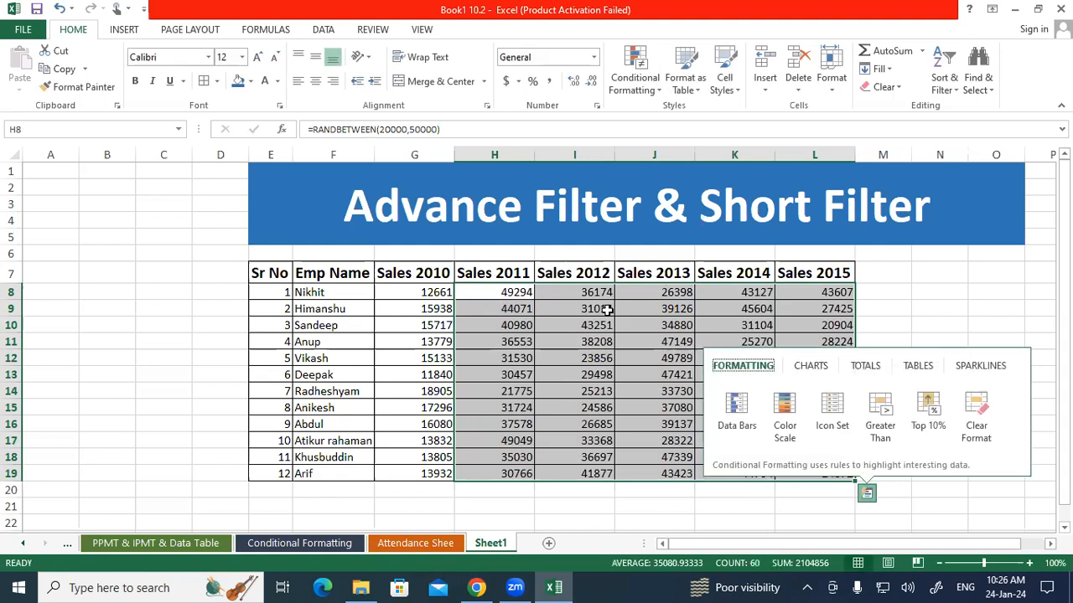
left_click(607, 309)
Convert the formulas in H8:L19 to fixed numbers by copying the range and pasting it over itself as values
left_click_drag(537, 290, 809, 473)
right_click(629, 341)
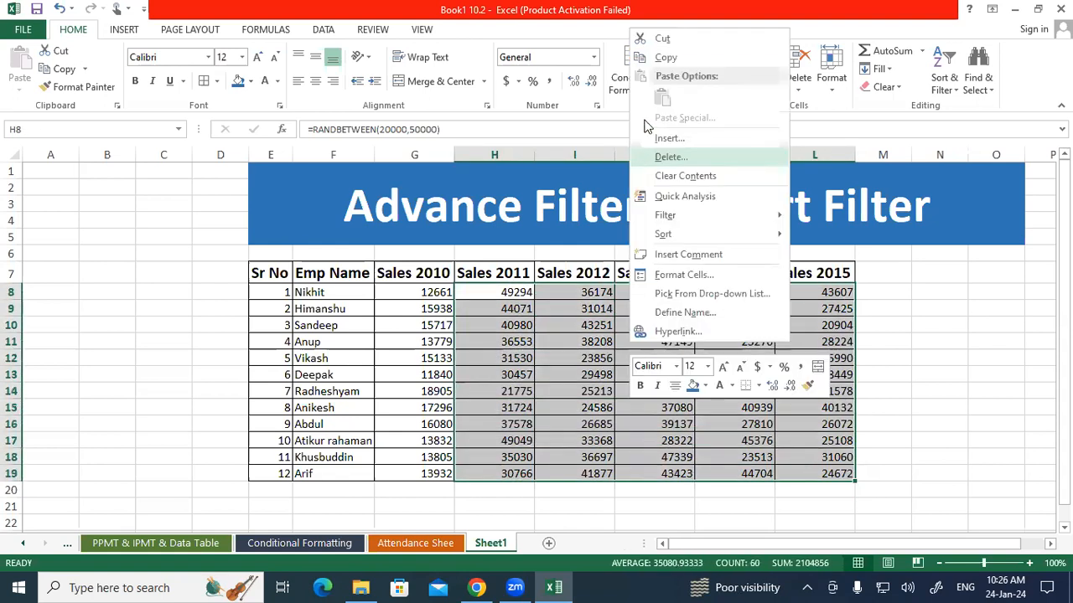
left_click(665, 58)
right_click(577, 323)
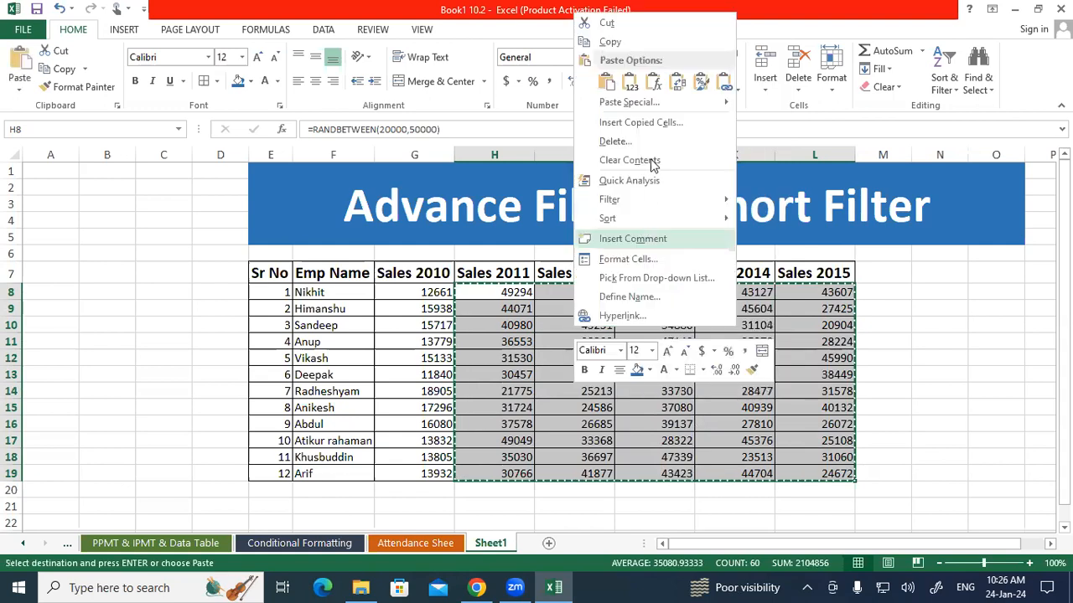
left_click(629, 81)
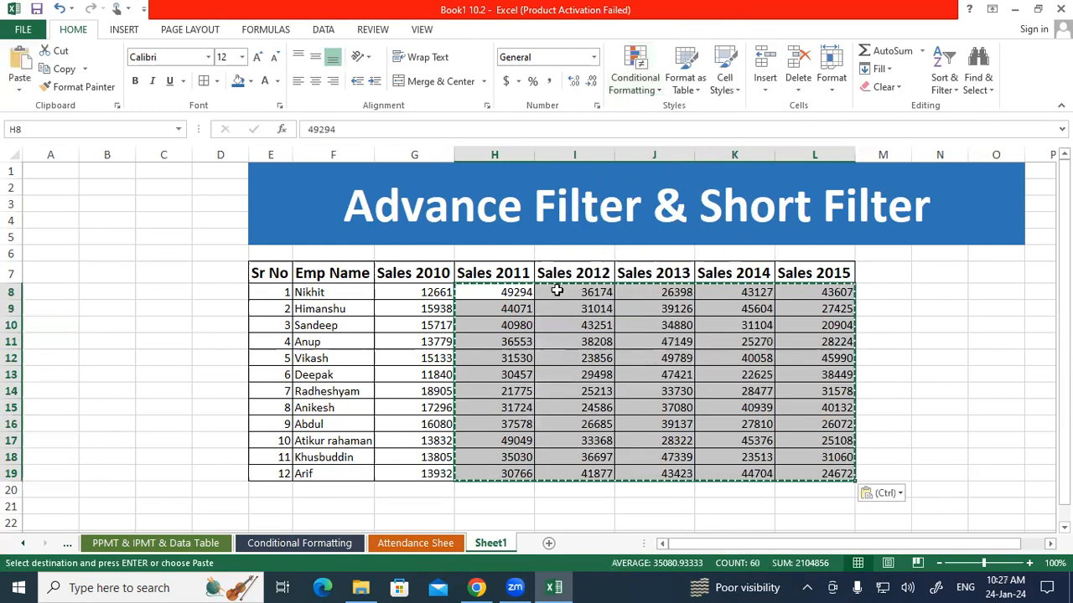
key("Escape")
left_click(570, 337)
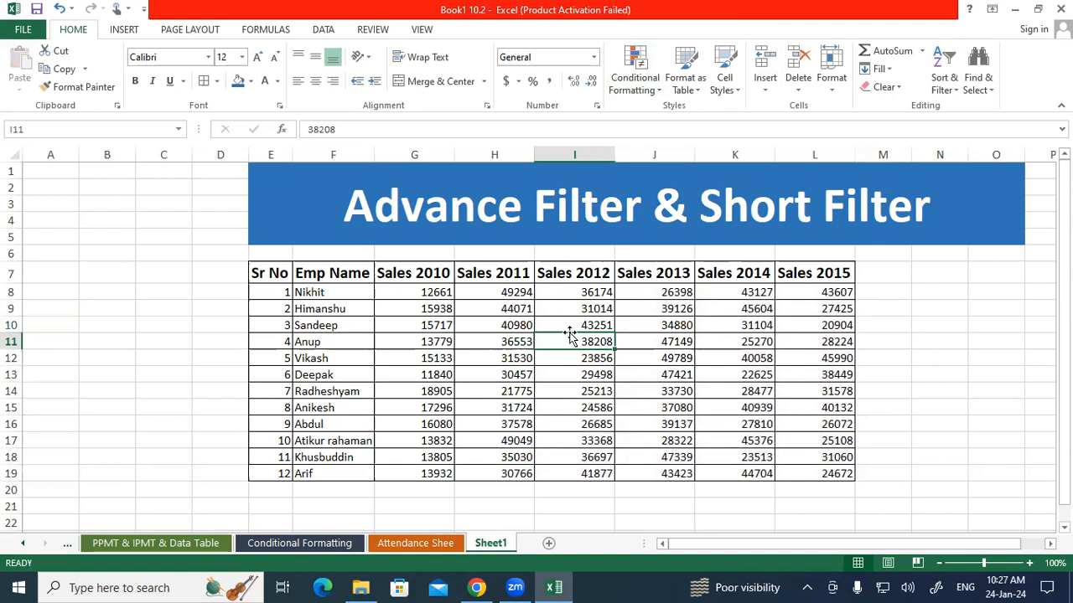
left_click_drag(432, 274, 839, 283)
left_click_drag(415, 274, 556, 474)
left_click_drag(642, 274, 821, 474)
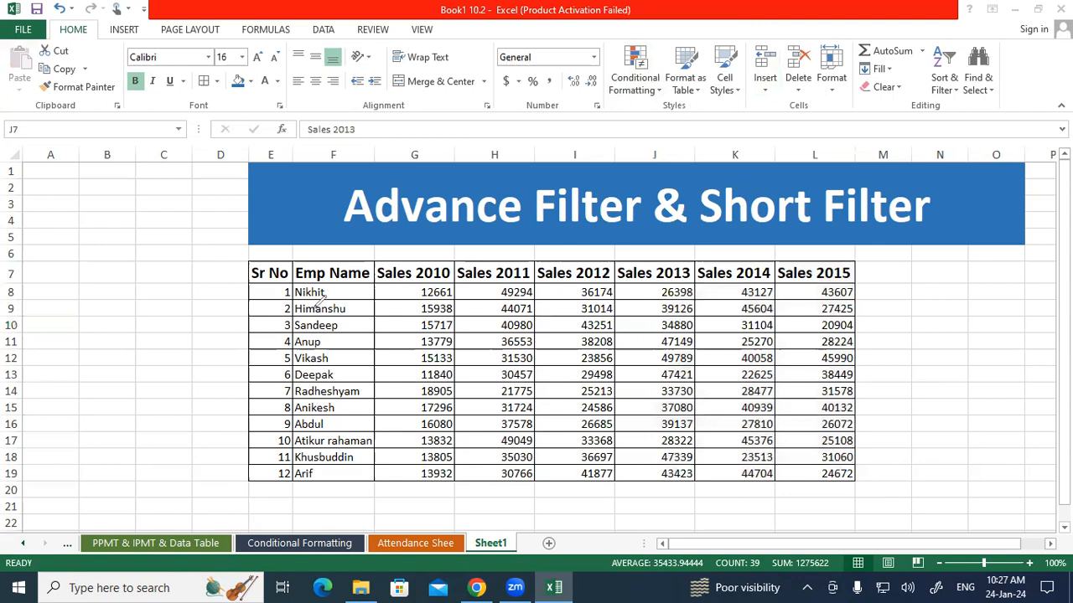
Mark the Sales 2010 through Sales 2014 columns with red vertical annotation pen strokes alongside their figures
left_click_drag(373, 285, 375, 480)
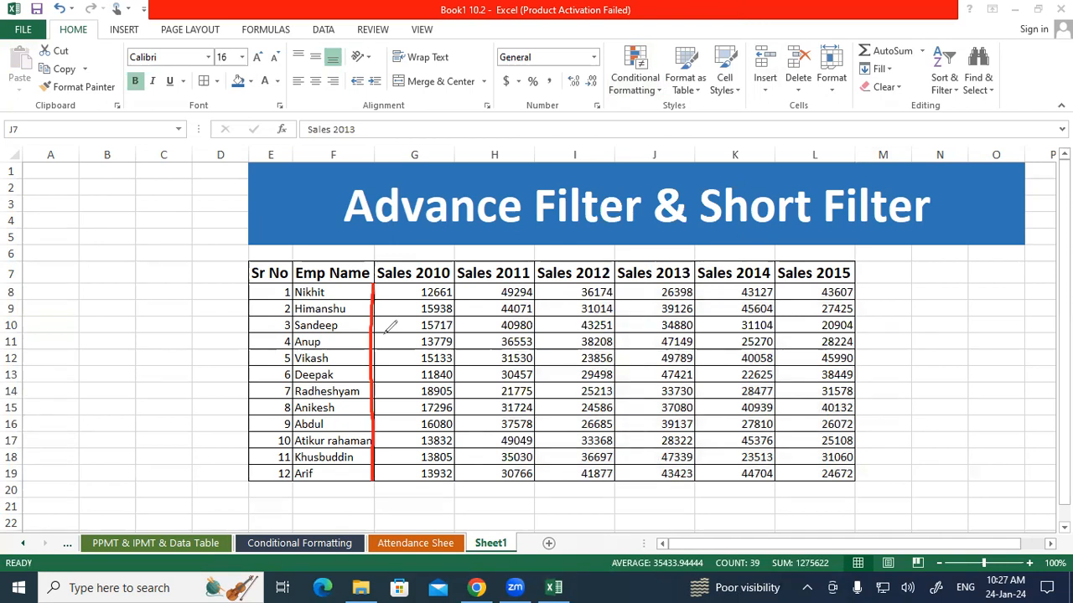
left_click_drag(467, 291, 475, 367)
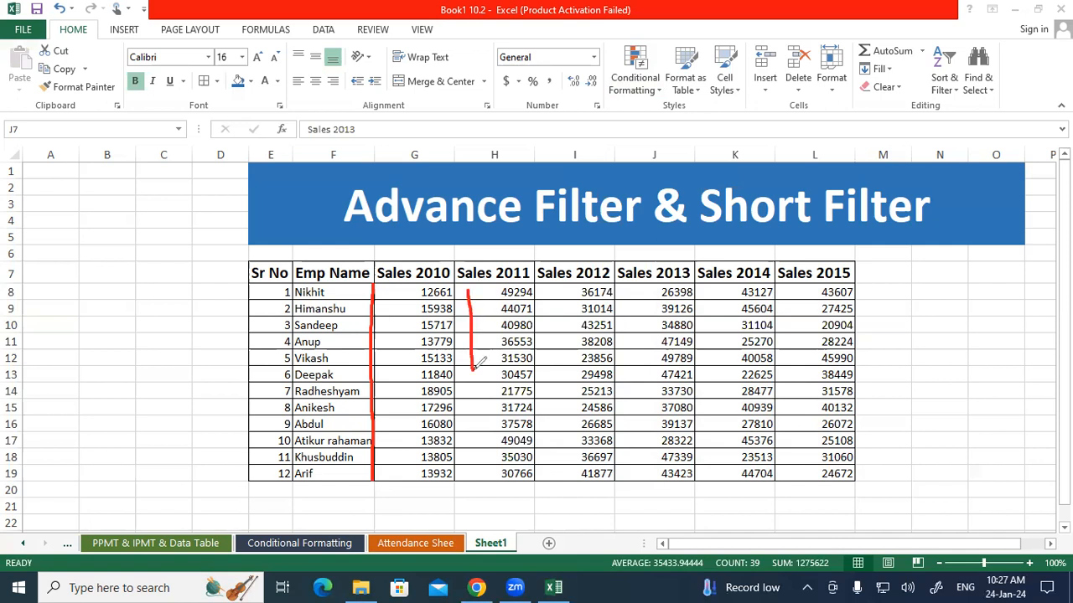
left_click_drag(546, 317, 546, 398)
left_click_drag(629, 291, 630, 402)
left_click_drag(710, 317, 713, 385)
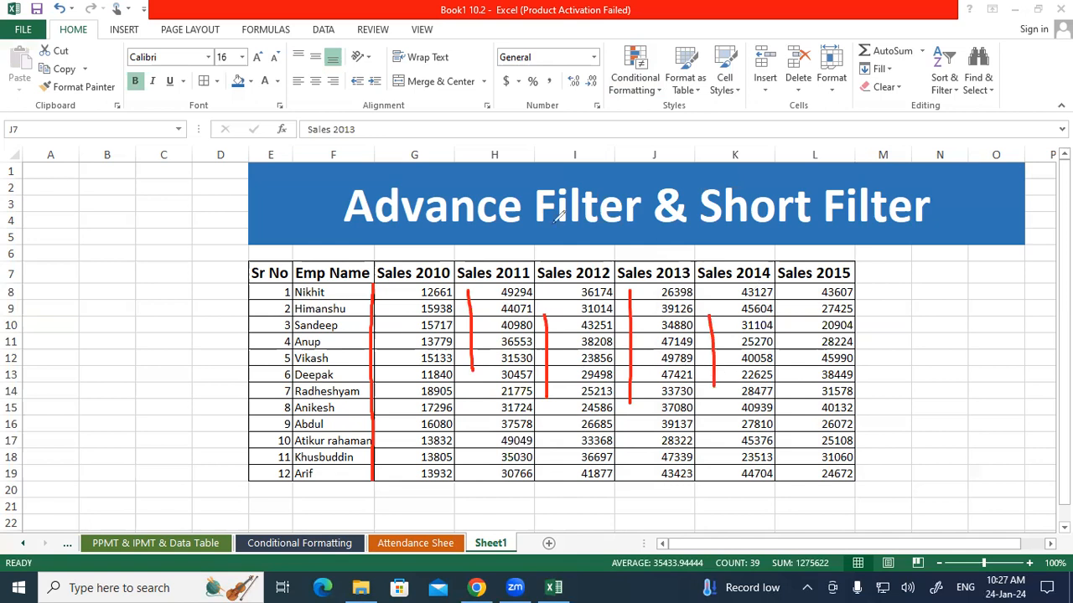
Mark the Sales 2015 column and circle Advance Filter in the title with the red annotation pen, and clear all annotations
left_click_drag(789, 298, 782, 361)
mouse_move(374, 179)
left_mouse_down()
mouse_move(345, 186)
mouse_move(344, 227)
mouse_move(461, 246)
mouse_move(609, 235)
mouse_move(641, 194)
mouse_move(435, 167)
mouse_move(368, 174)
left_mouse_up()
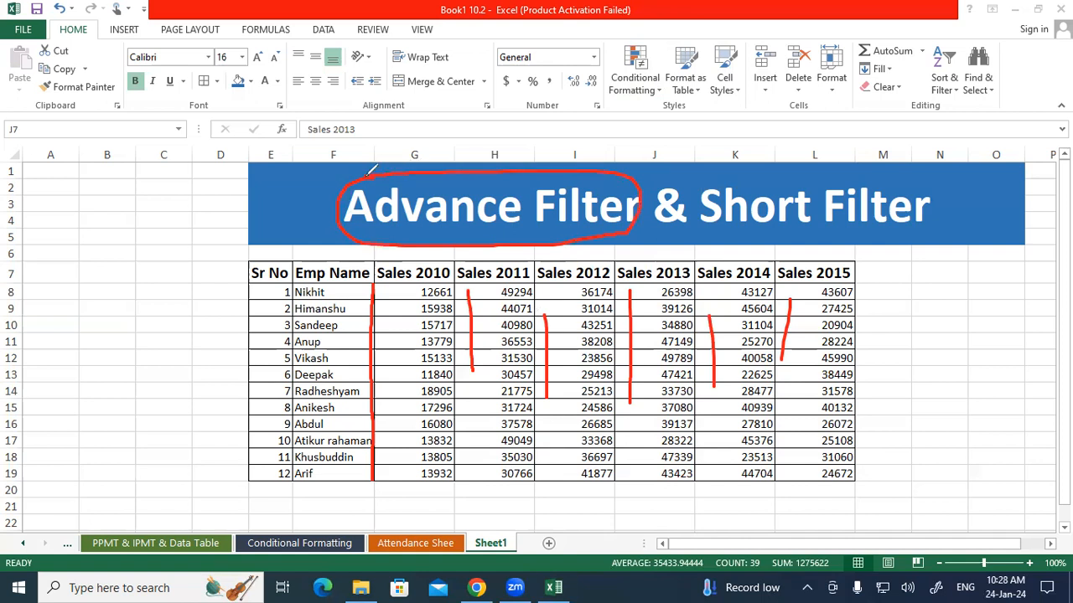
key("Escape")
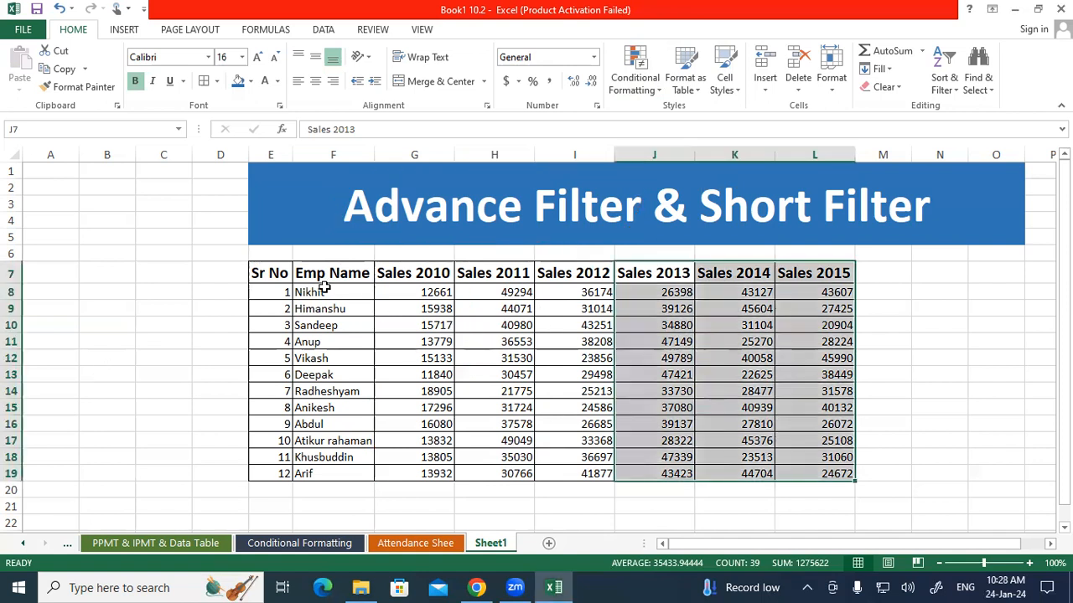
Copy the header row E7:L7 and paste it below the sales table starting at E23 for the filter criteria
left_click_drag(255, 273, 812, 272)
key("ctrl+c")
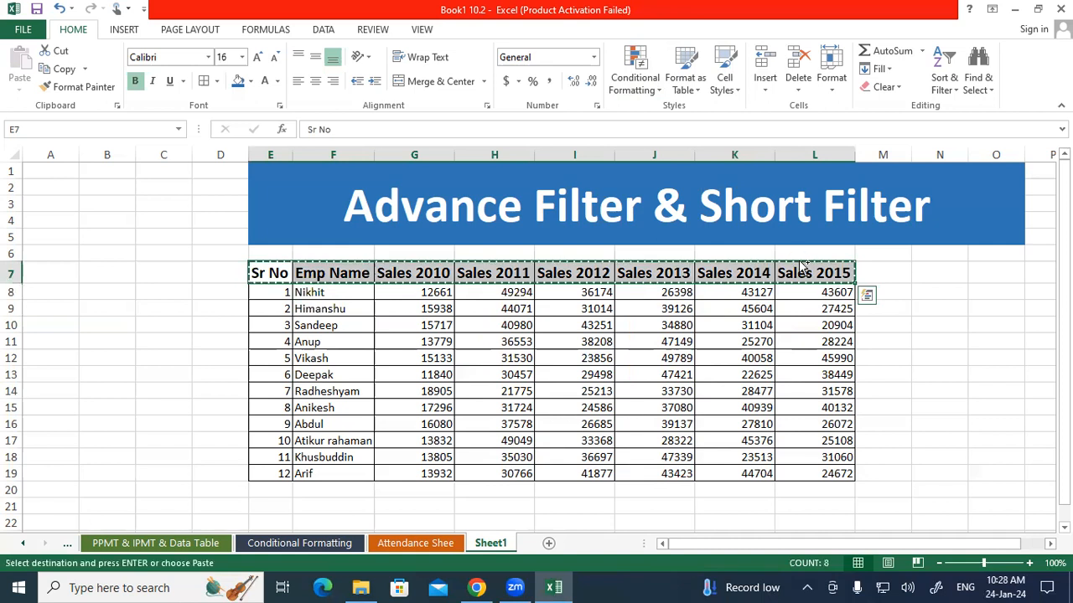
scroll(503, 302, "down", 1)
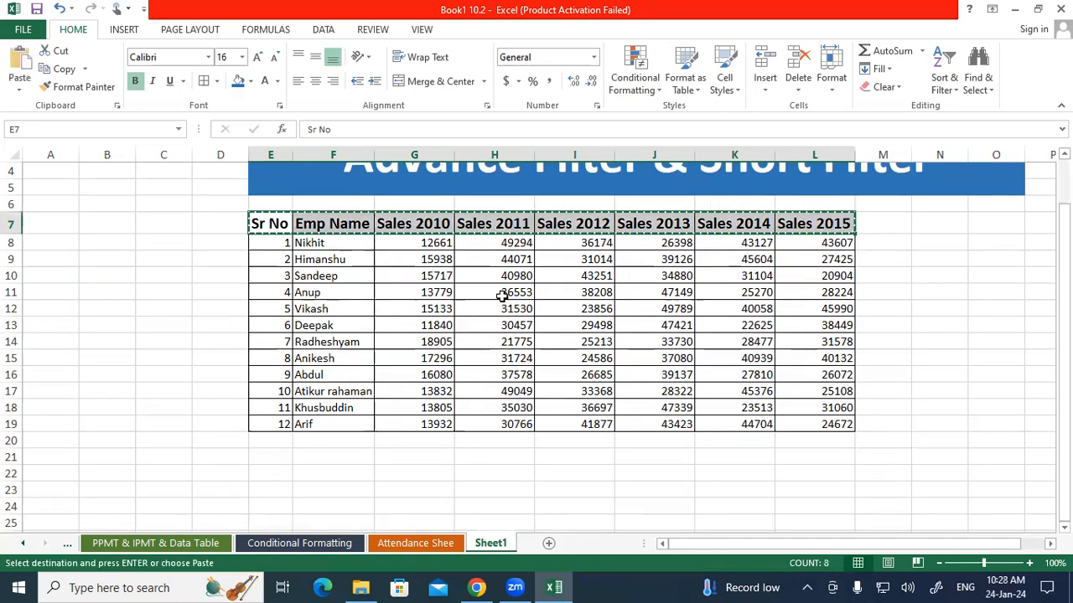
left_click(270, 486)
key("ctrl+v")
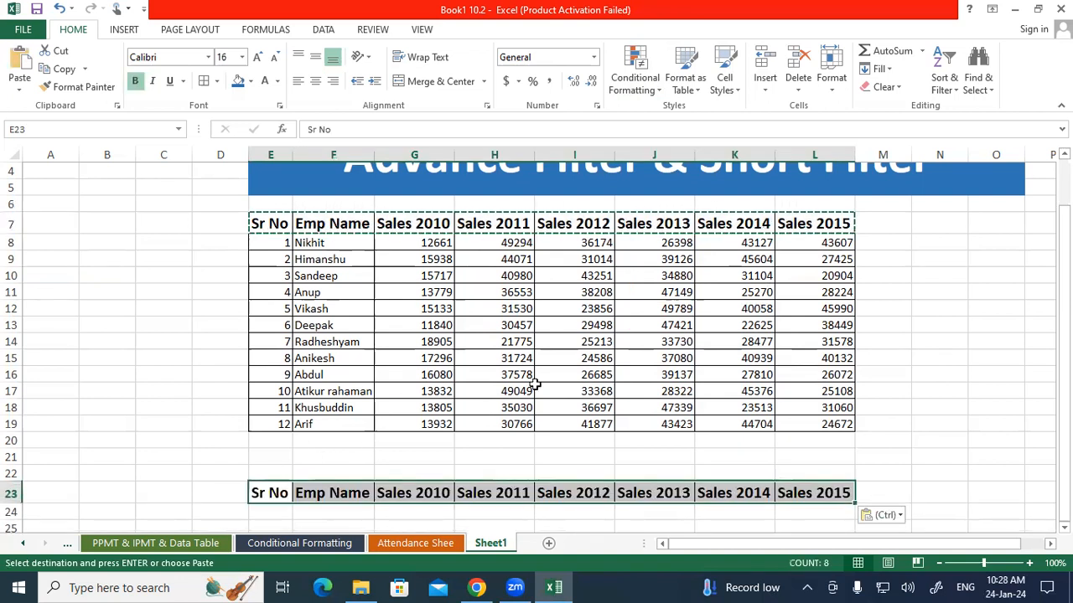
left_click(537, 385)
key("Escape")
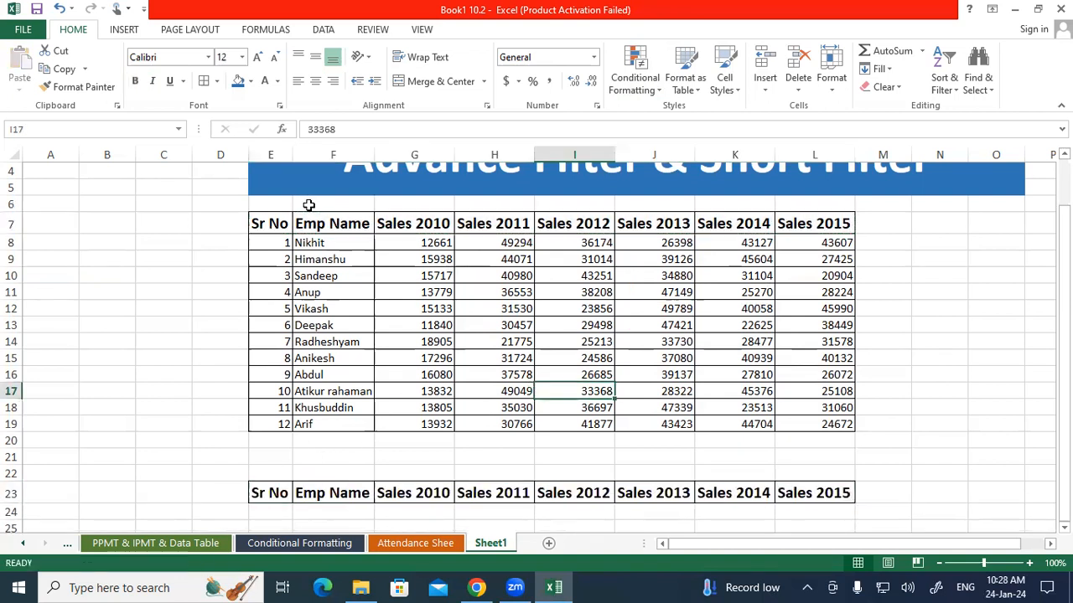
left_click(311, 264)
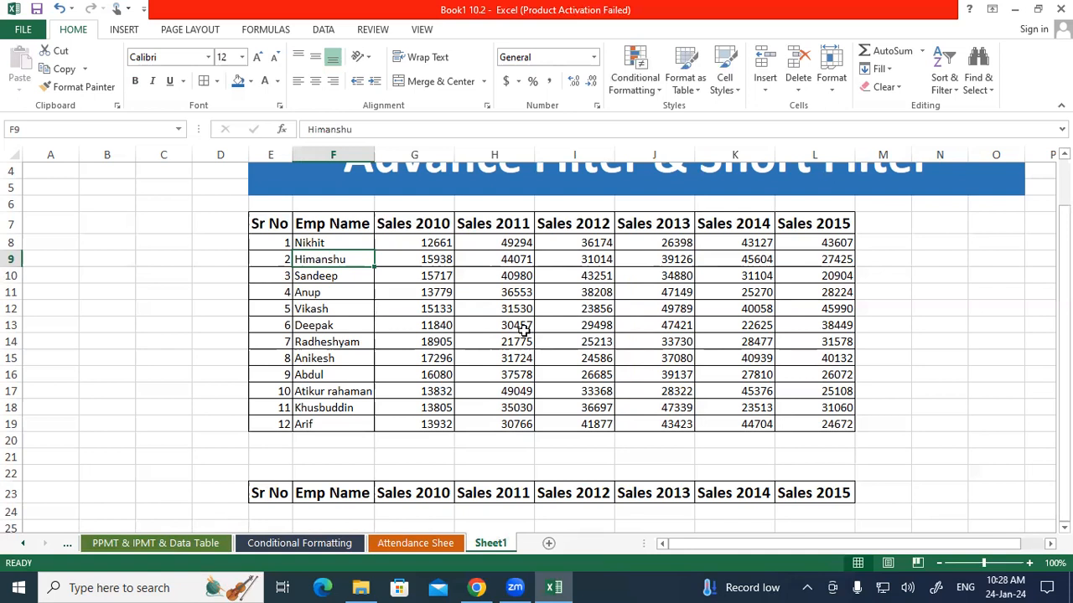
left_click_drag(819, 241, 814, 425)
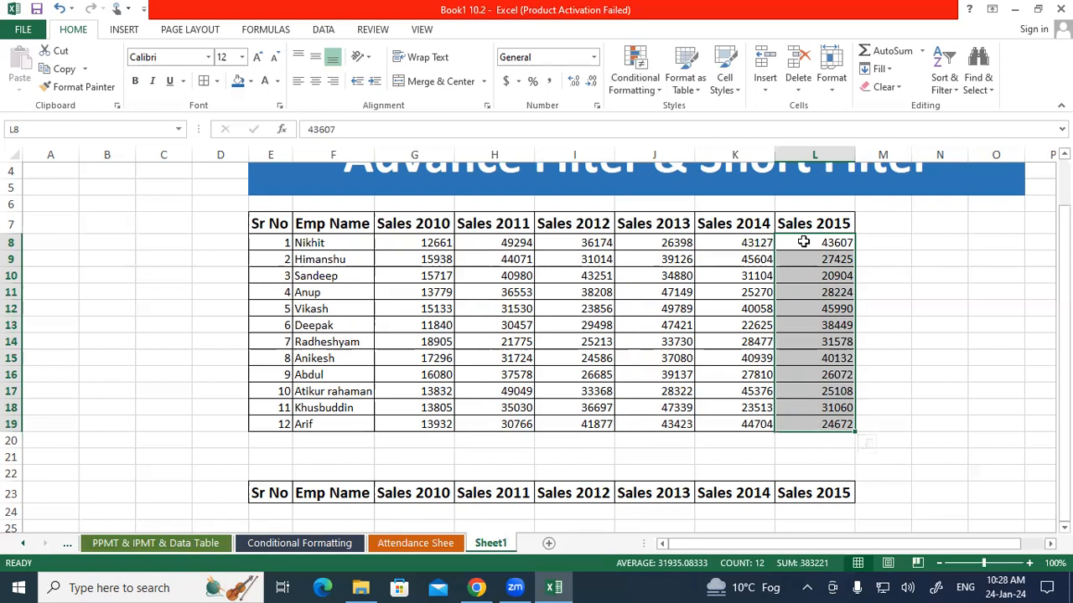
left_click_drag(802, 243, 817, 423)
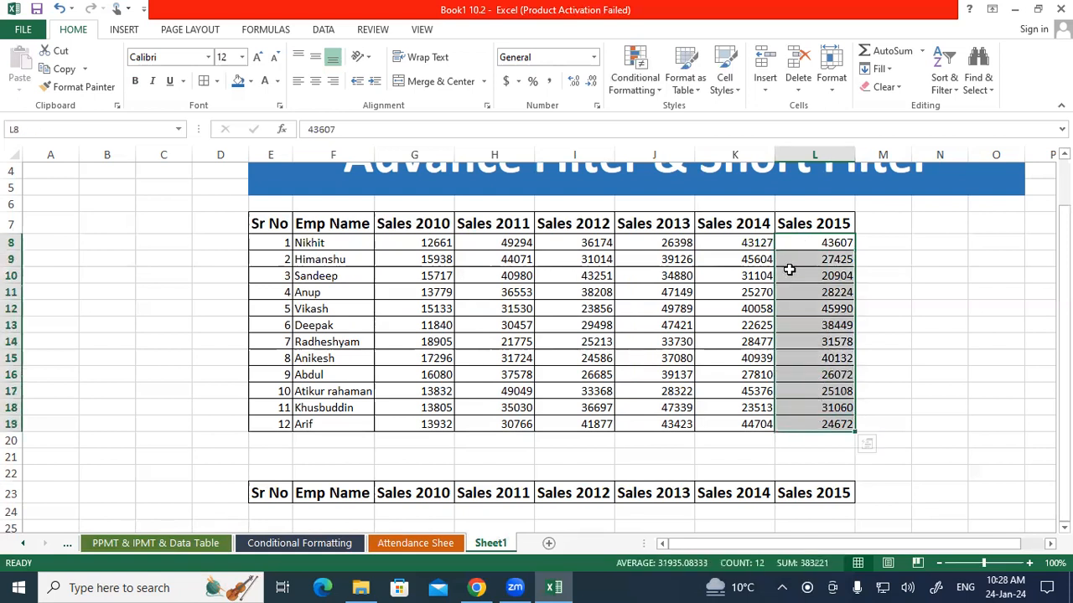
right_click(789, 262)
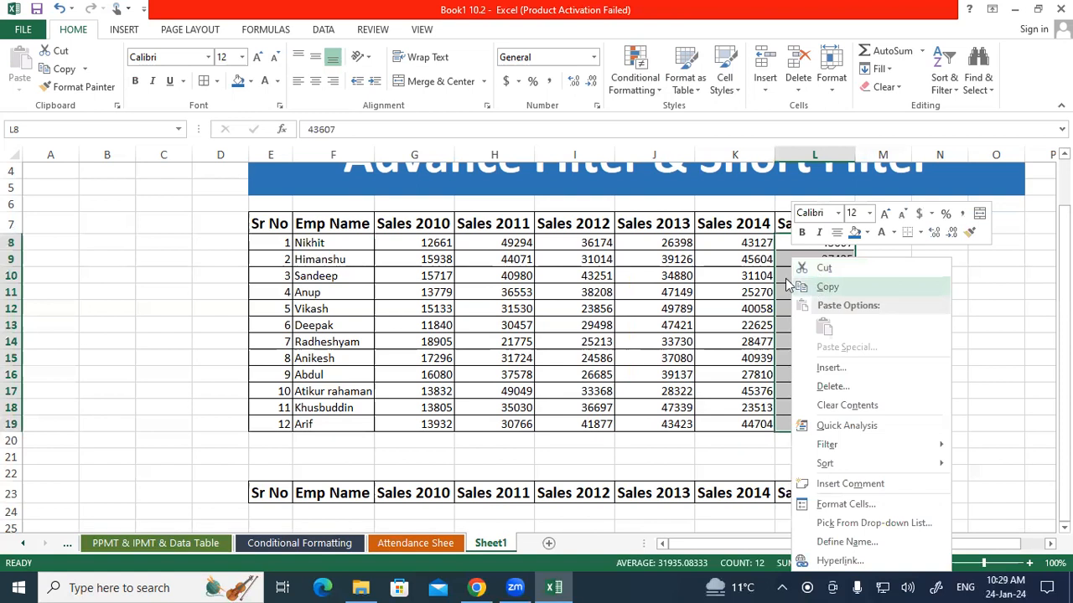
left_click(824, 288)
left_click_drag(285, 223, 830, 426)
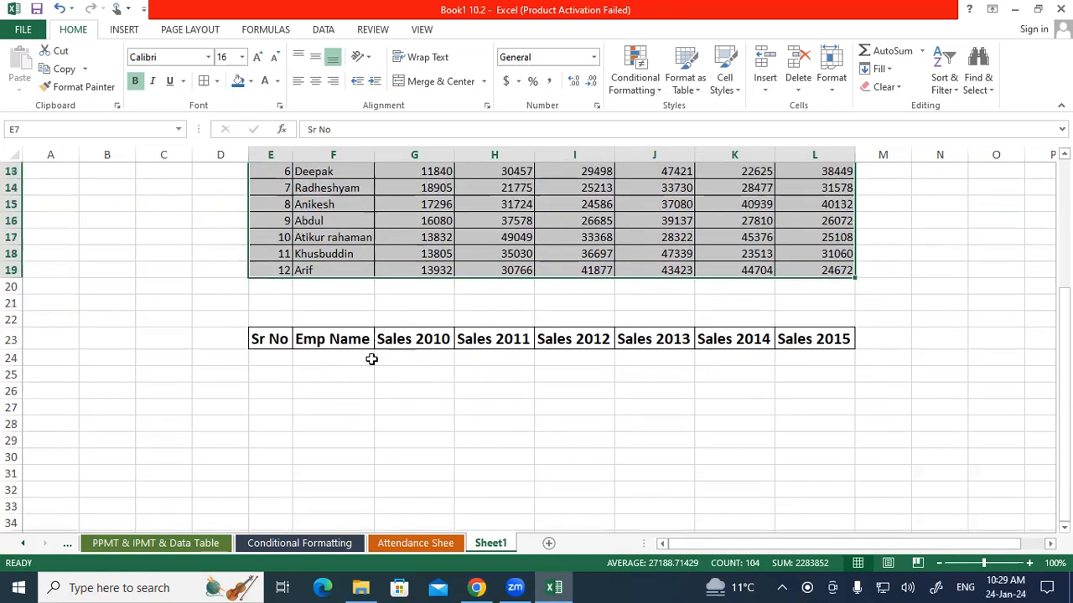
left_click_drag(276, 357, 824, 356)
left_click(824, 356)
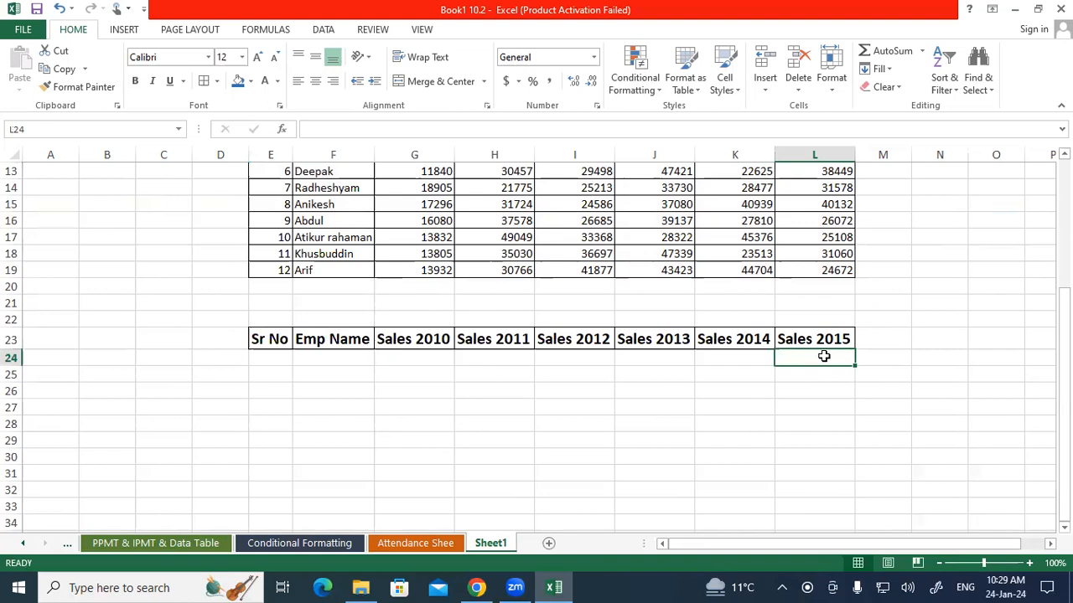
Enter the filter criterion =">40000" in cell J24 under the copied Sales 2013 header
left_click(678, 356)
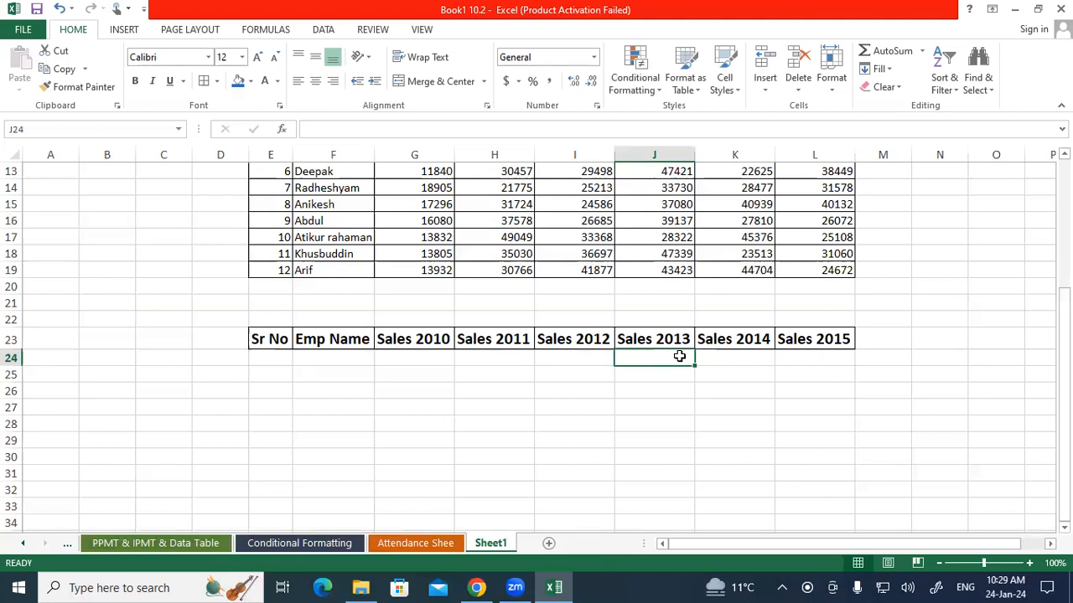
type("=")
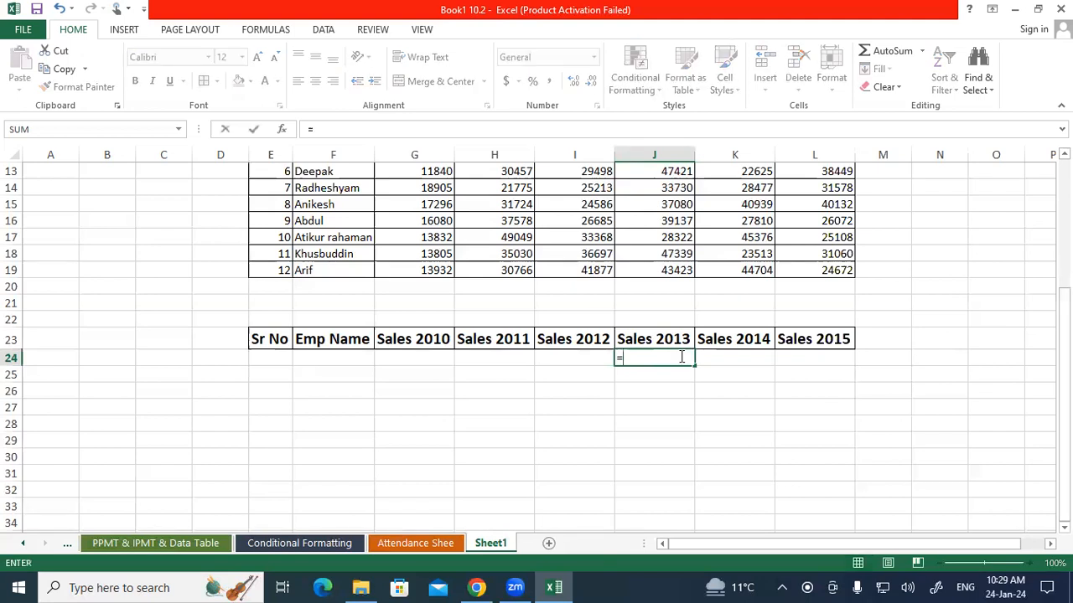
type("\">40000")
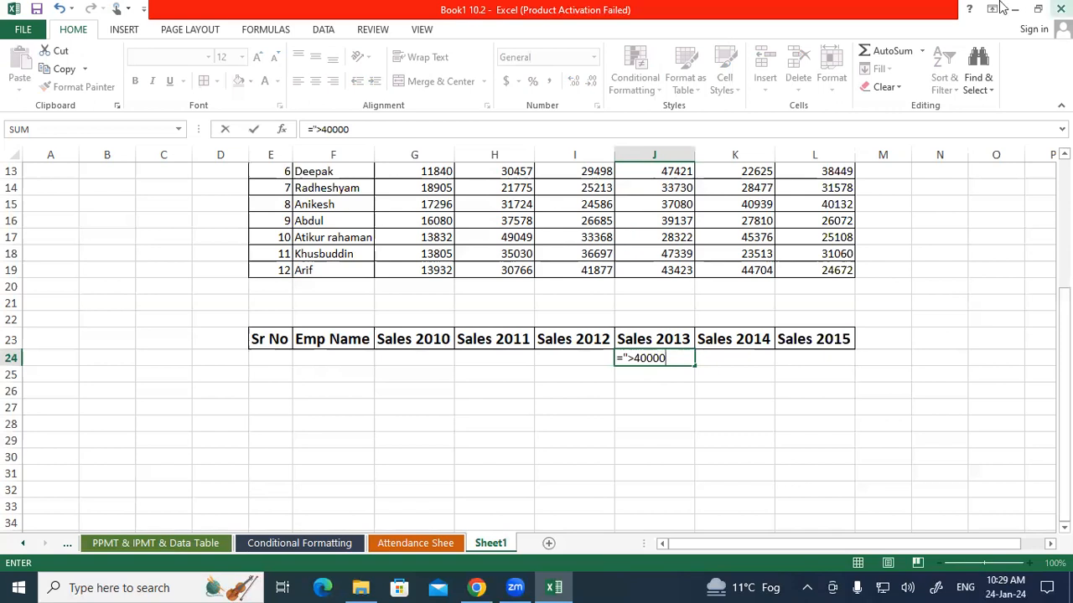
left_click(628, 358)
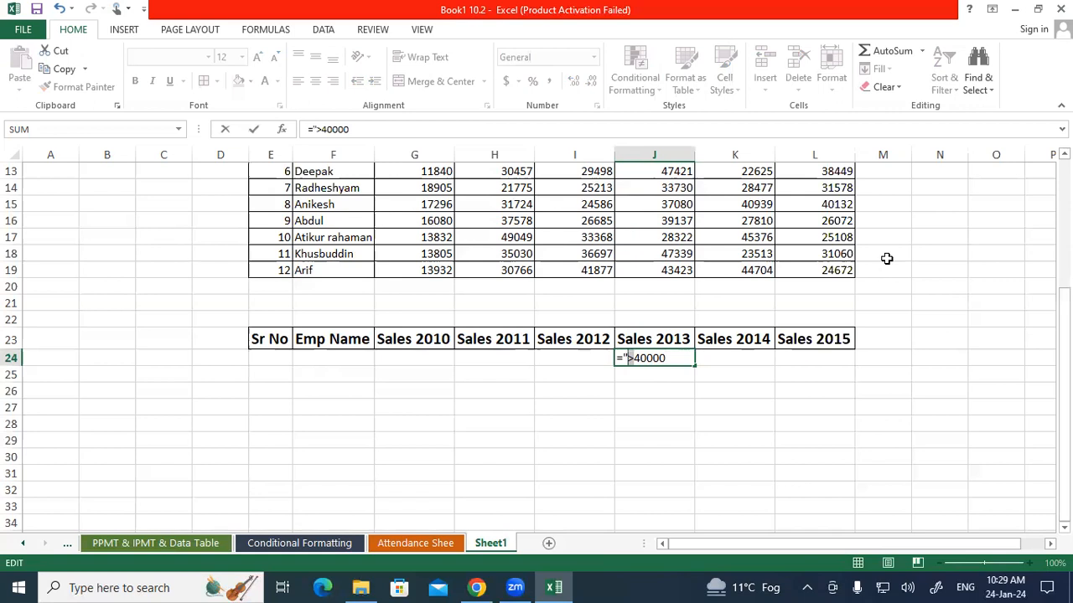
left_click(671, 357)
key("Return")
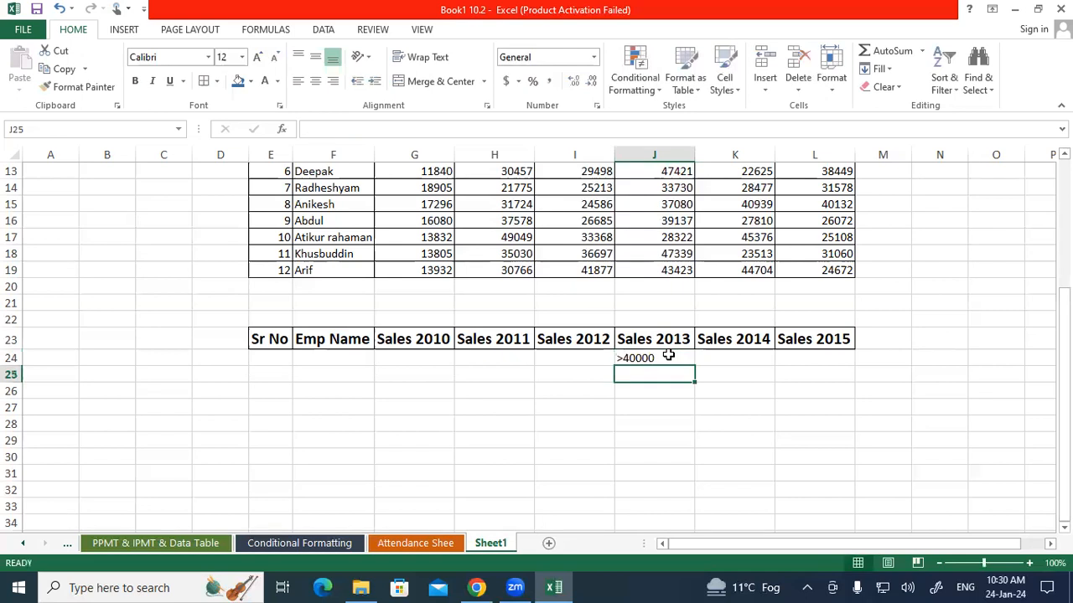
left_click(668, 356)
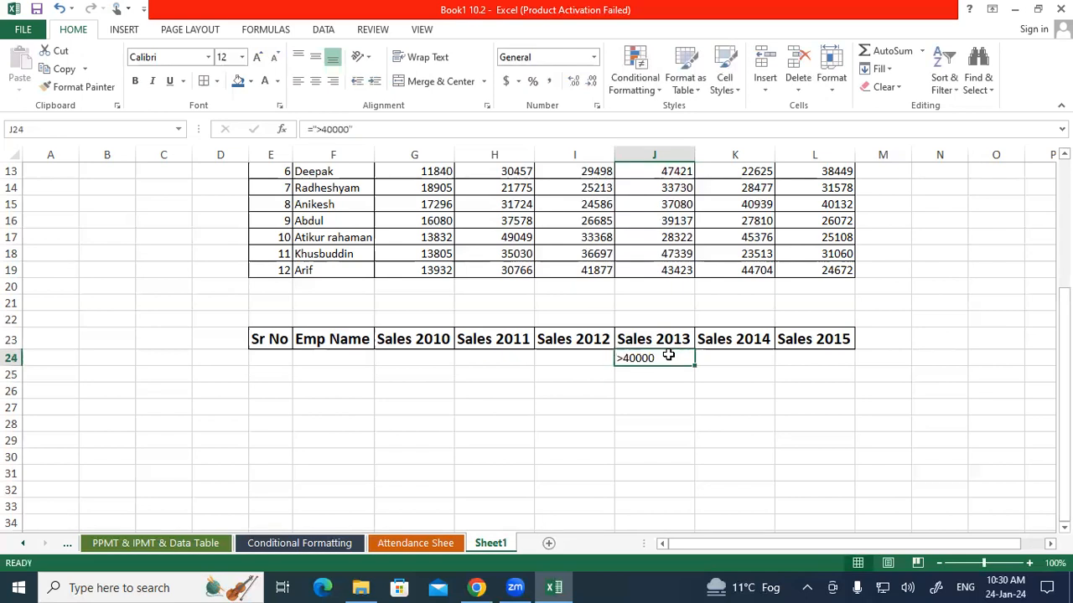
scroll(668, 356, "up", 2)
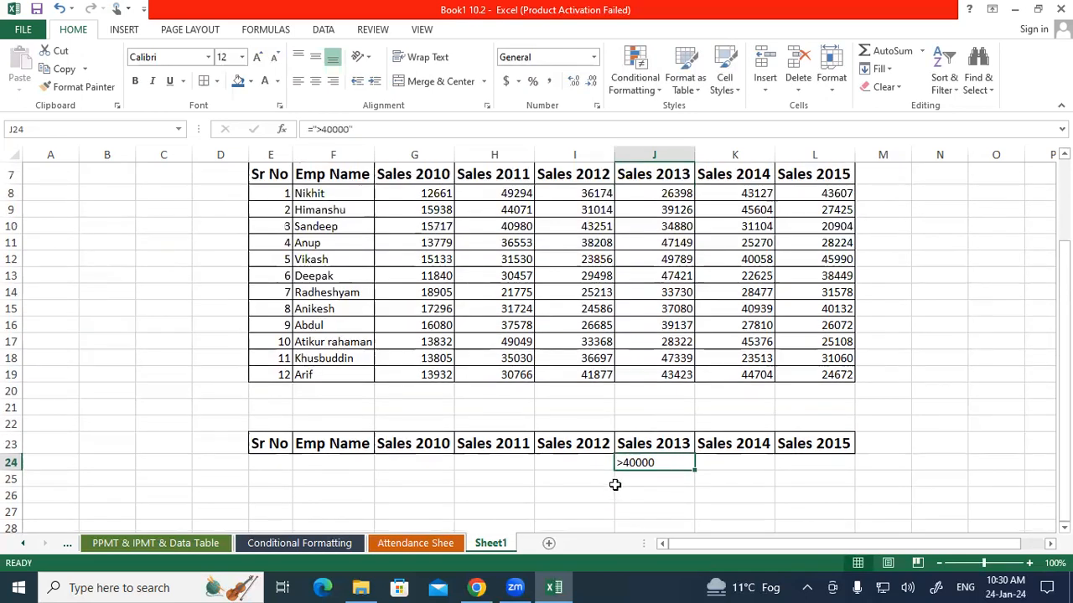
left_click_drag(638, 442, 641, 457)
left_click_drag(664, 172, 664, 377)
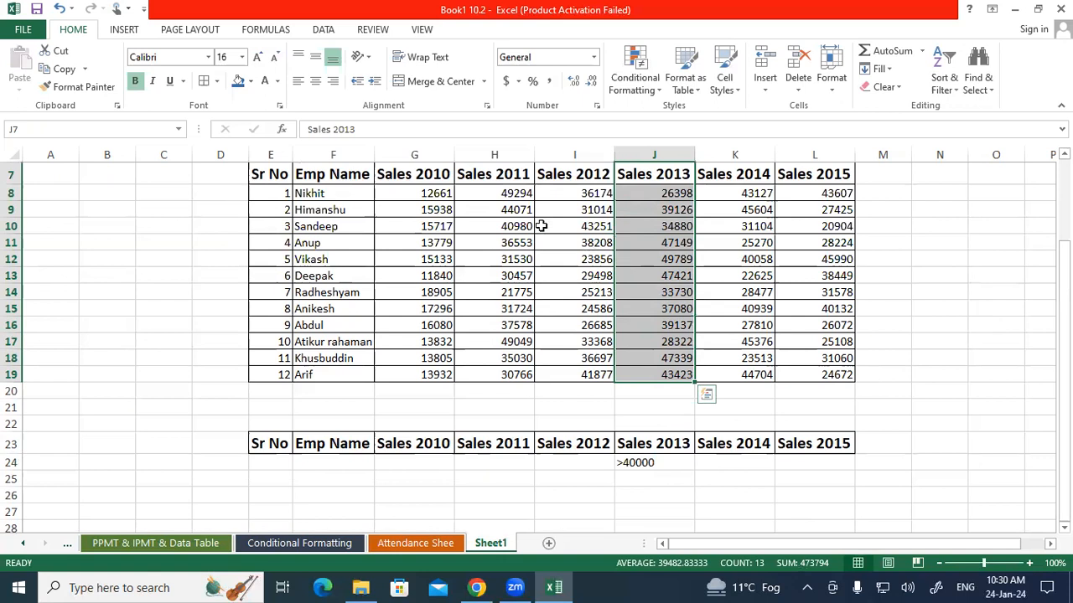
Start an Advanced Filter on the employee sales table and set its list range to Sheet1!$E$7:$L$19
left_click_drag(283, 174, 846, 378)
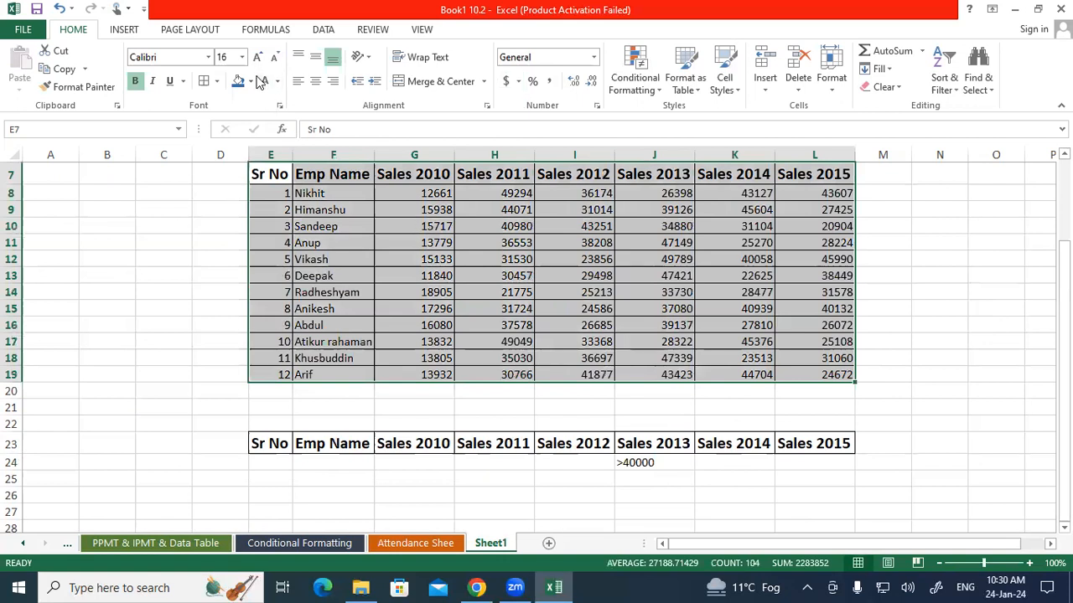
left_click(323, 30)
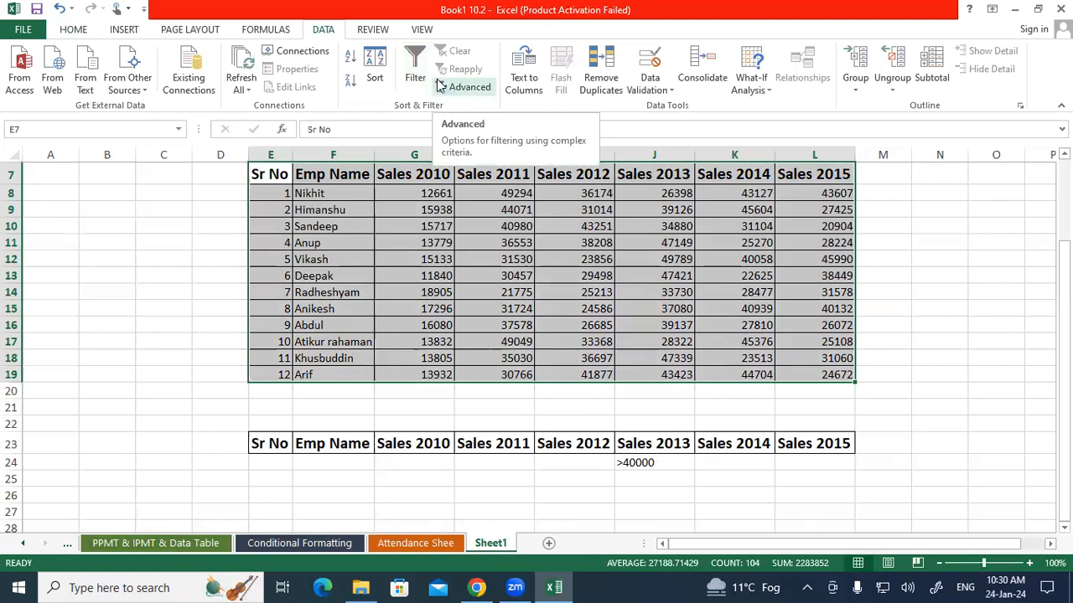
scroll(473, 276, "up", 2)
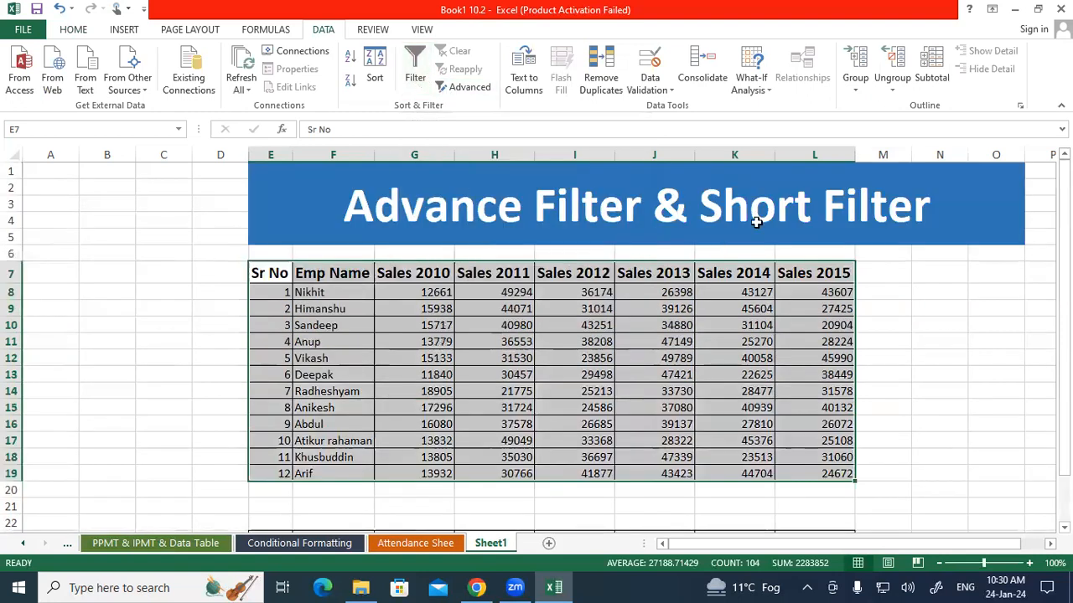
scroll(737, 218, "down", 3)
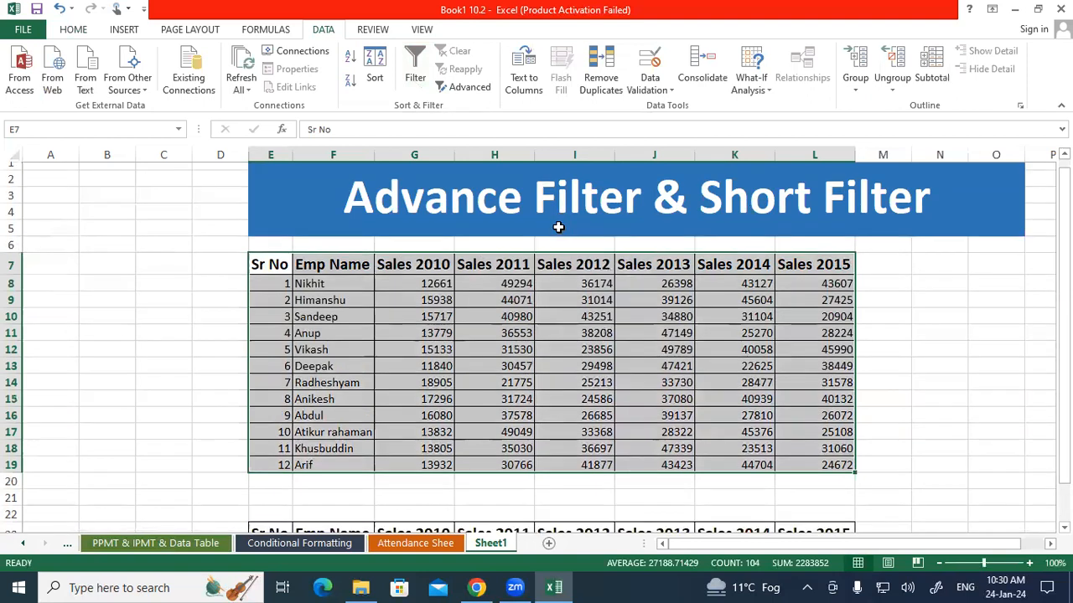
left_click(467, 89)
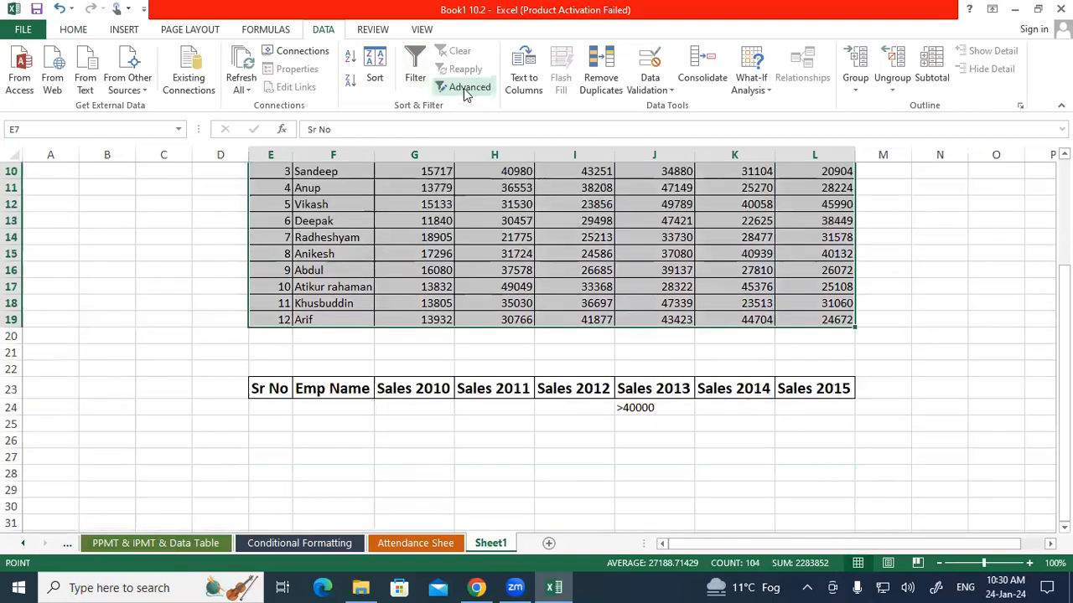
left_click_drag(87, 352, 111, 199)
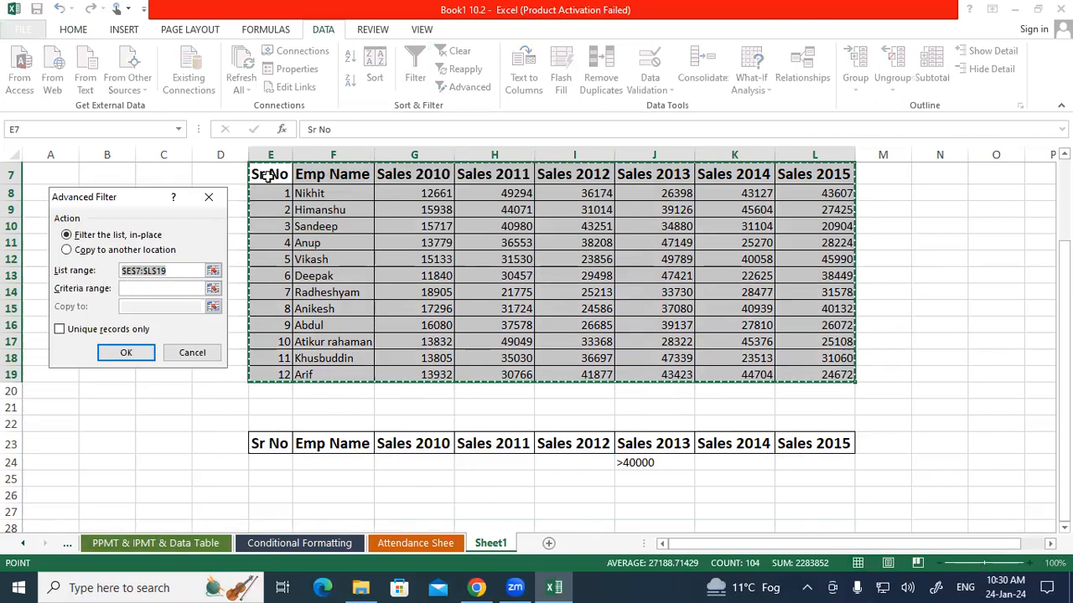
key("BackSpace")
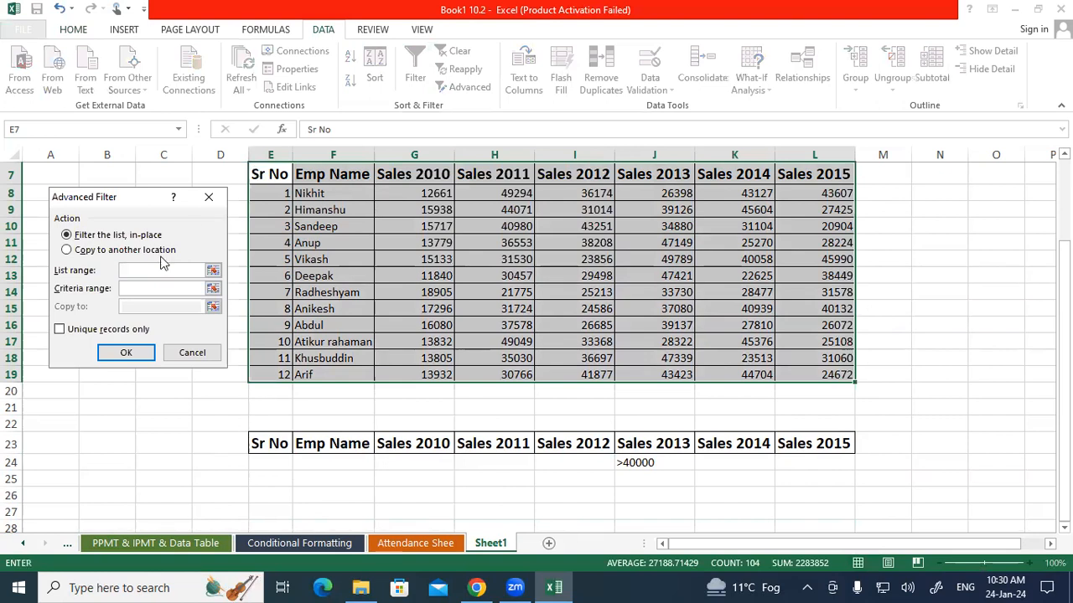
left_click_drag(270, 175, 825, 378)
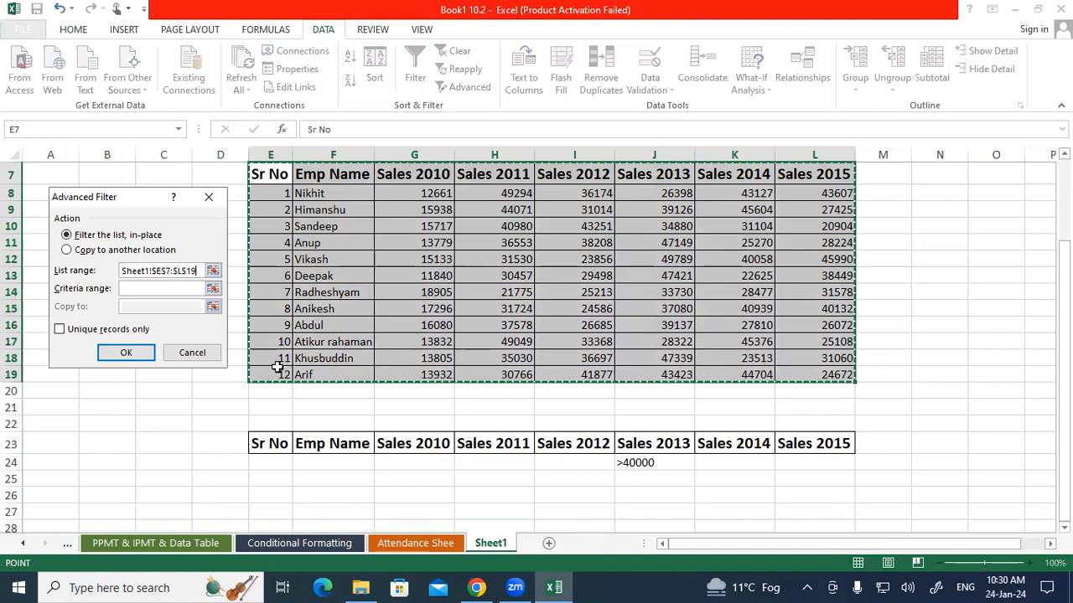
Set the criteria range to Sheet1!$E$23:$L$24, enable unique records only, and apply the filter to the list in place
left_click(145, 288)
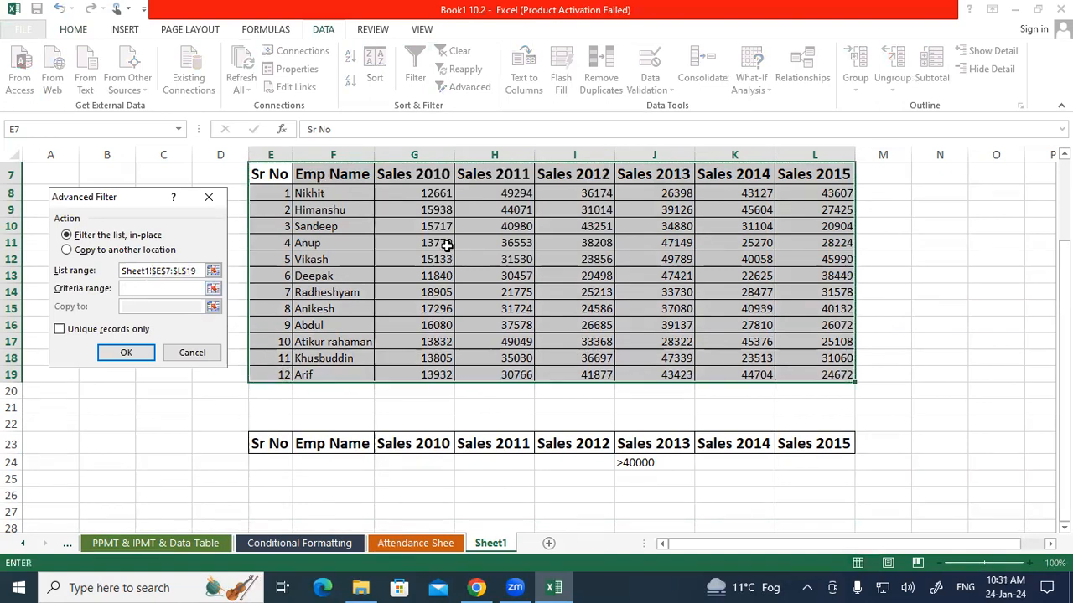
left_click_drag(264, 443, 791, 462)
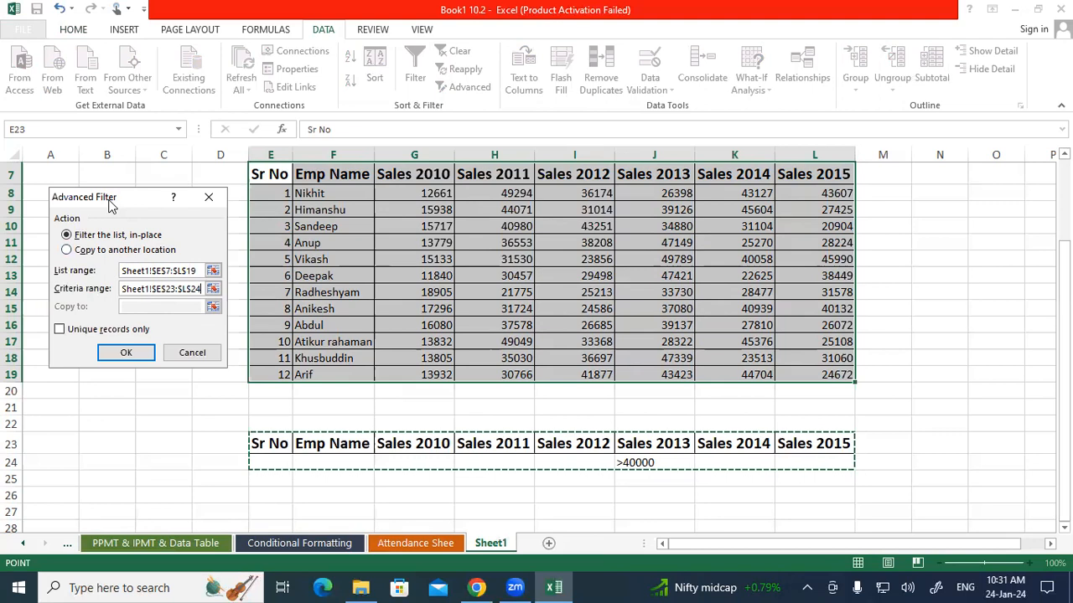
left_click_drag(109, 203, 93, 102)
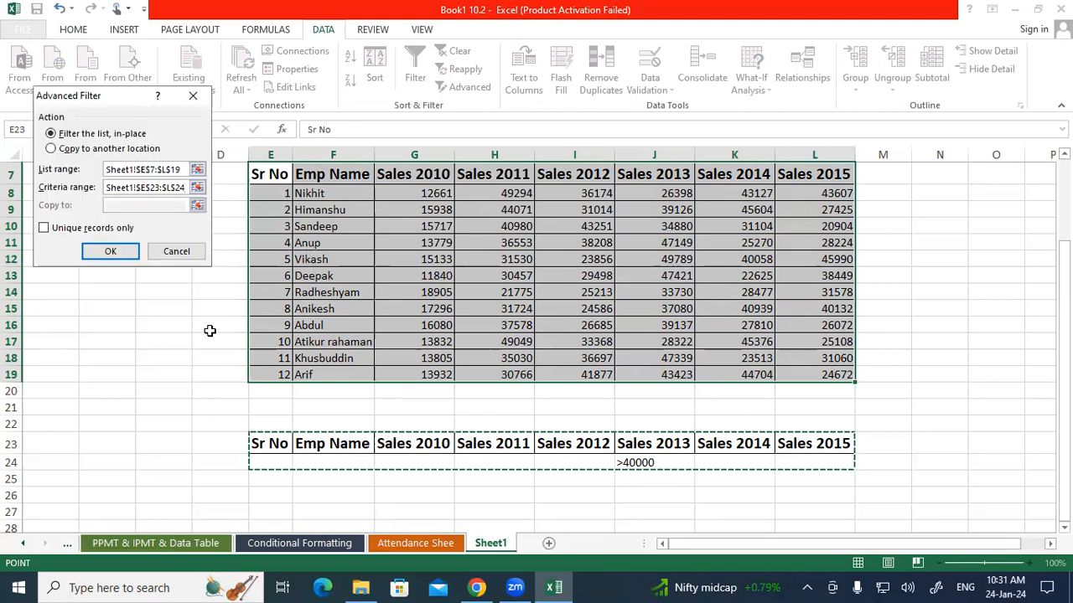
left_click(44, 229)
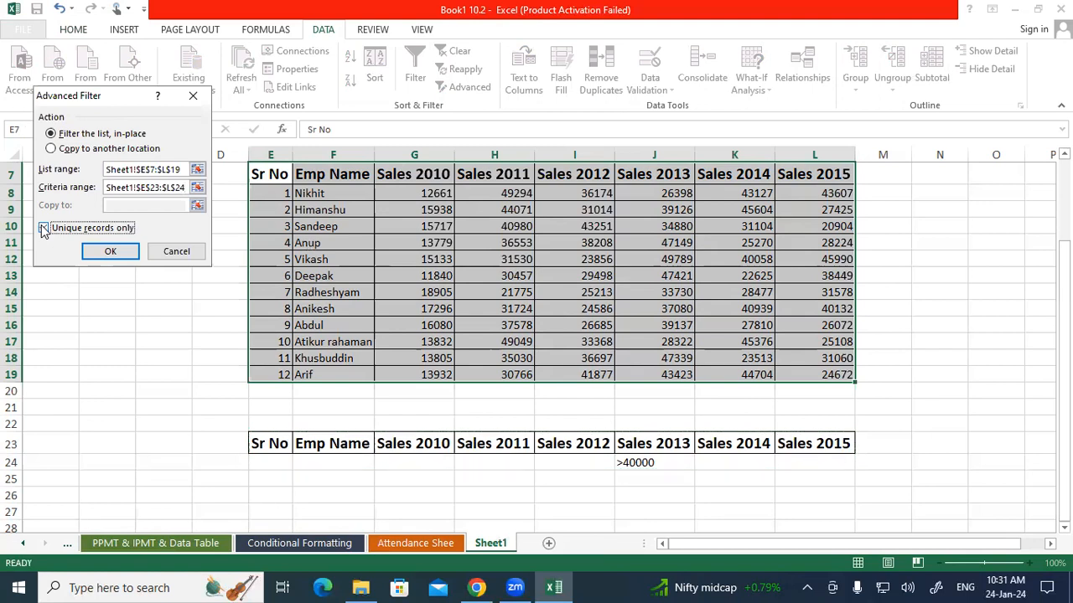
left_click(94, 253)
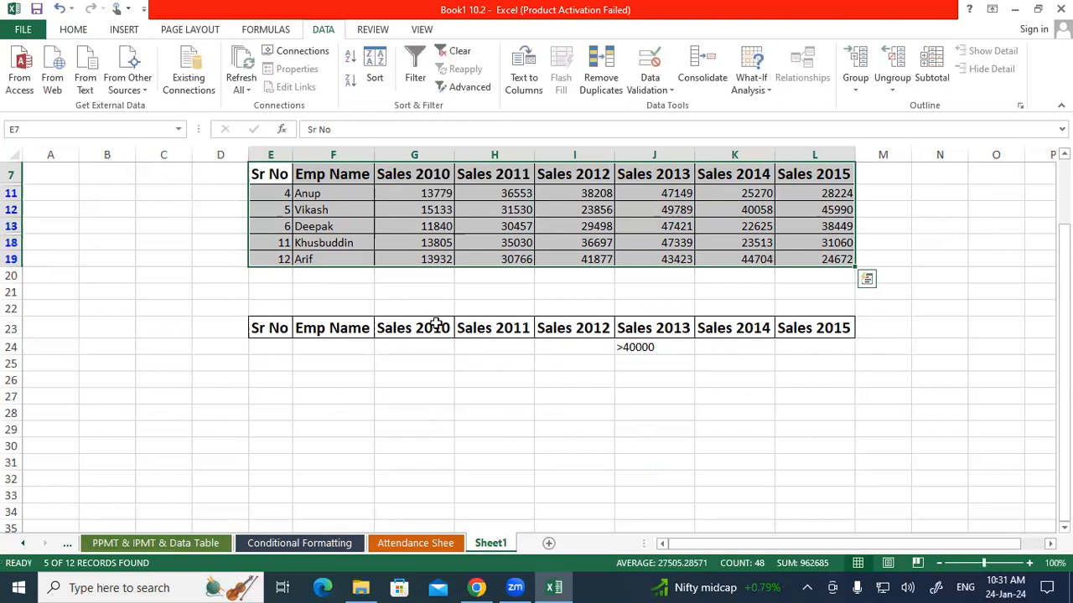
left_click_drag(632, 194, 628, 260)
left_click(570, 288)
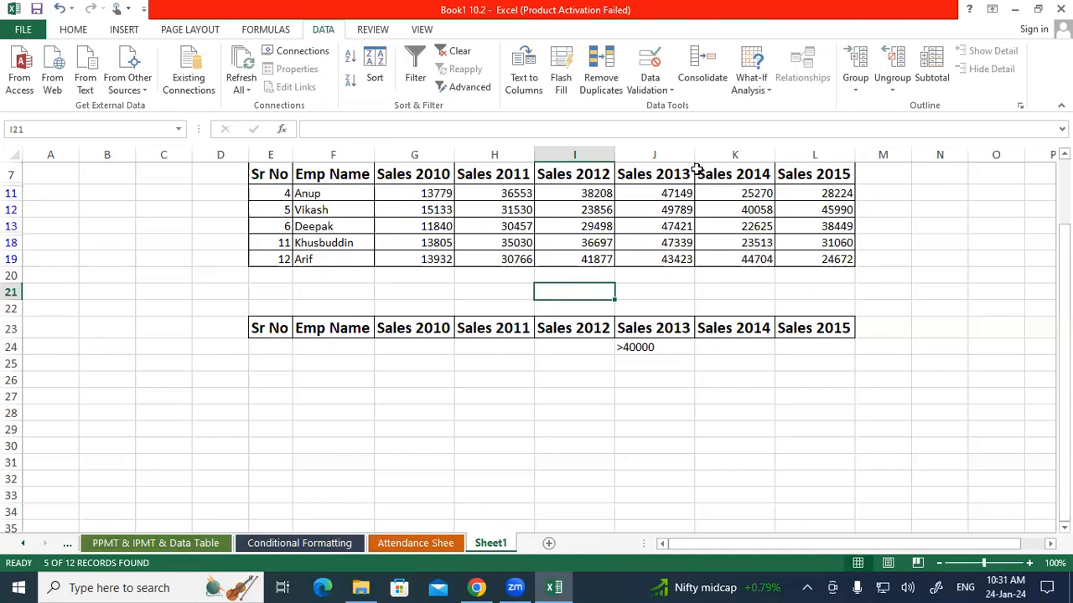
Examine the Sales 2013 values and the employee names in the rows left by the filter
left_click_drag(666, 194, 658, 260)
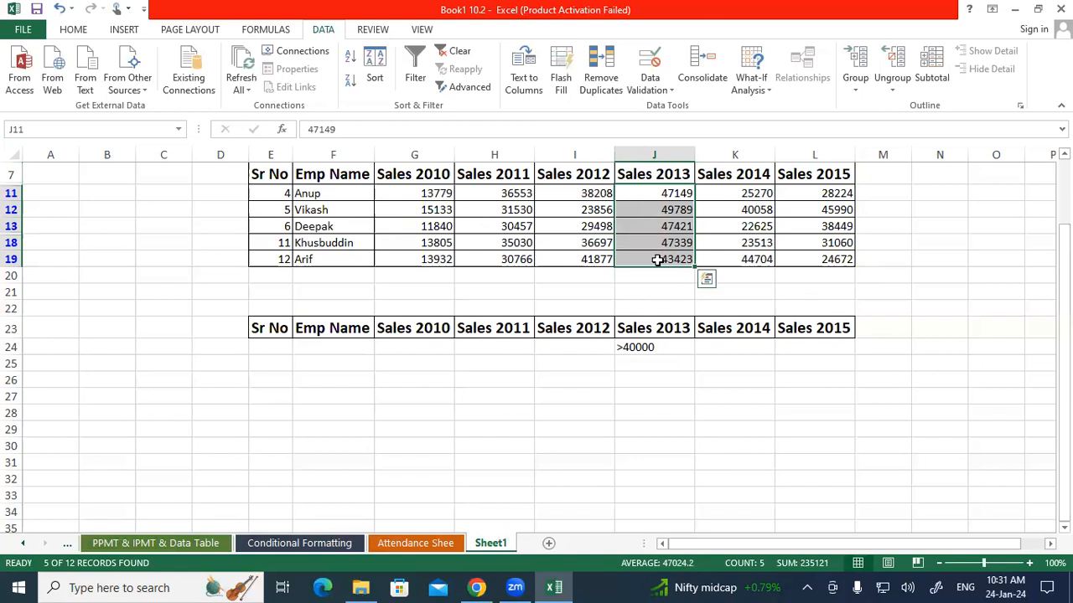
left_click(333, 193)
left_click(327, 210)
left_click(324, 228)
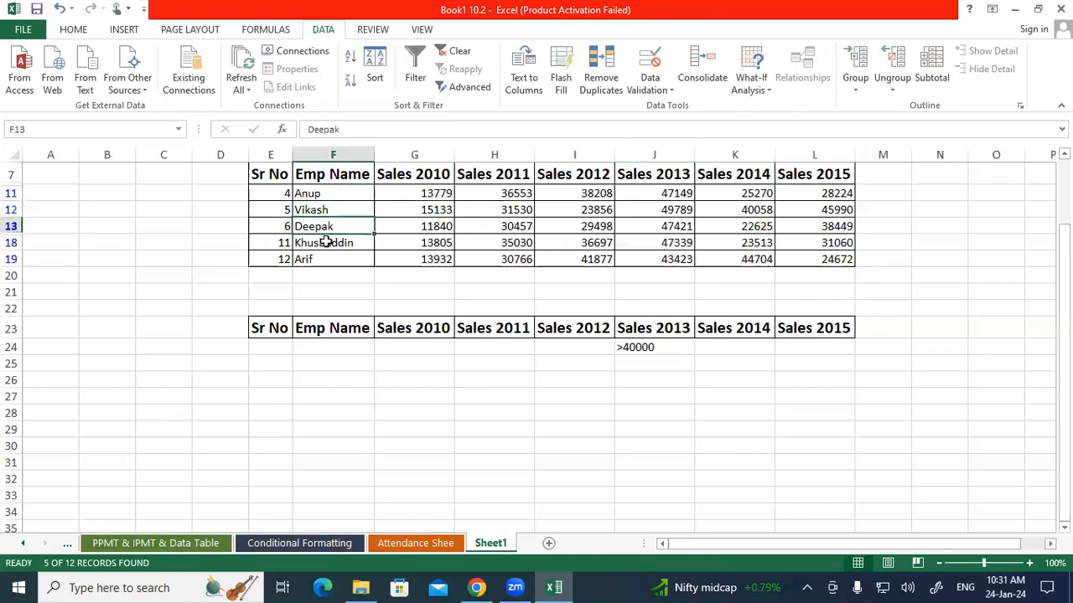
left_click(325, 242)
left_click(319, 260)
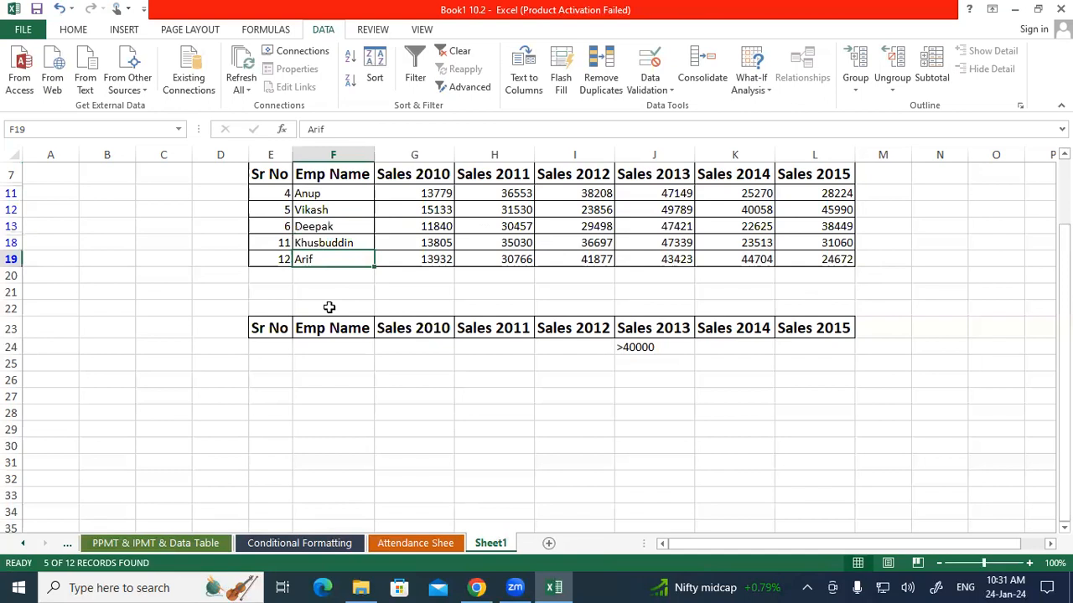
left_click(329, 307)
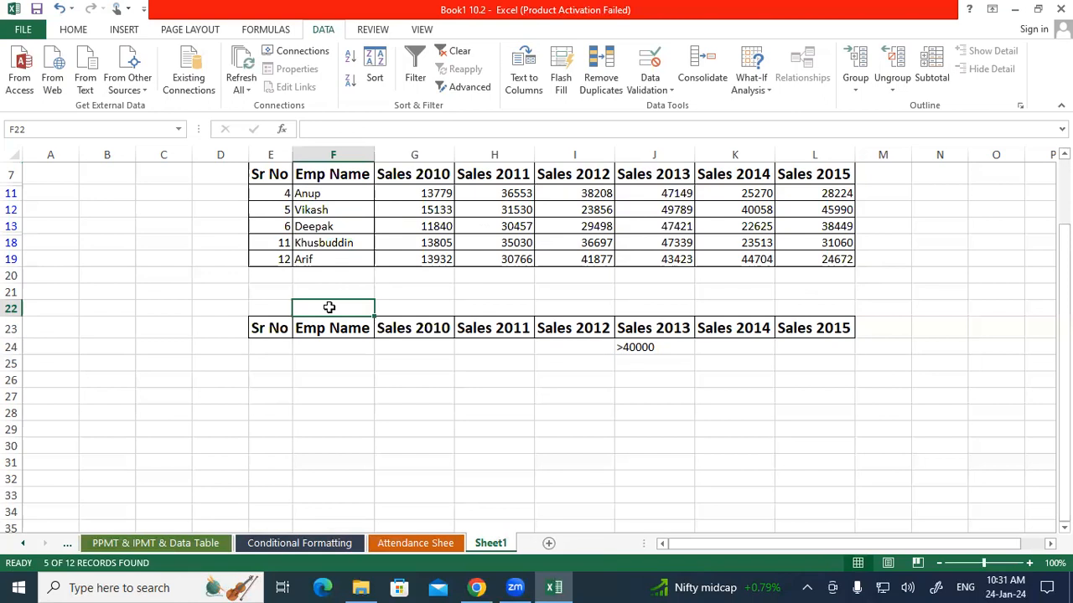
Clear the filter from the sales table and change the Sales 2013 criterion in J24 to ="<40000"
left_click(455, 52)
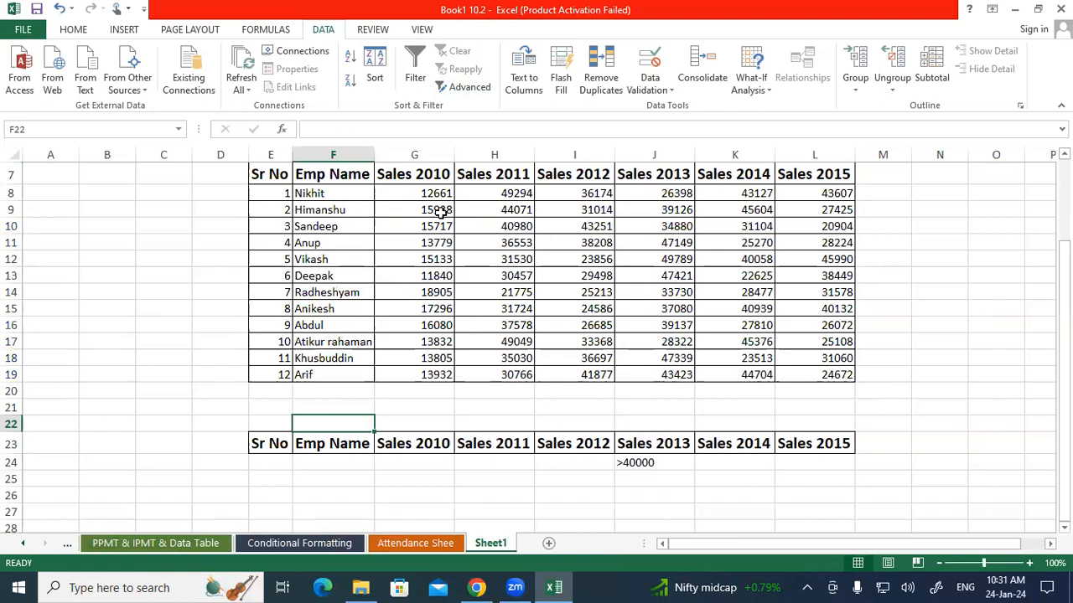
scroll(426, 263, "down", 2)
double_click(627, 359)
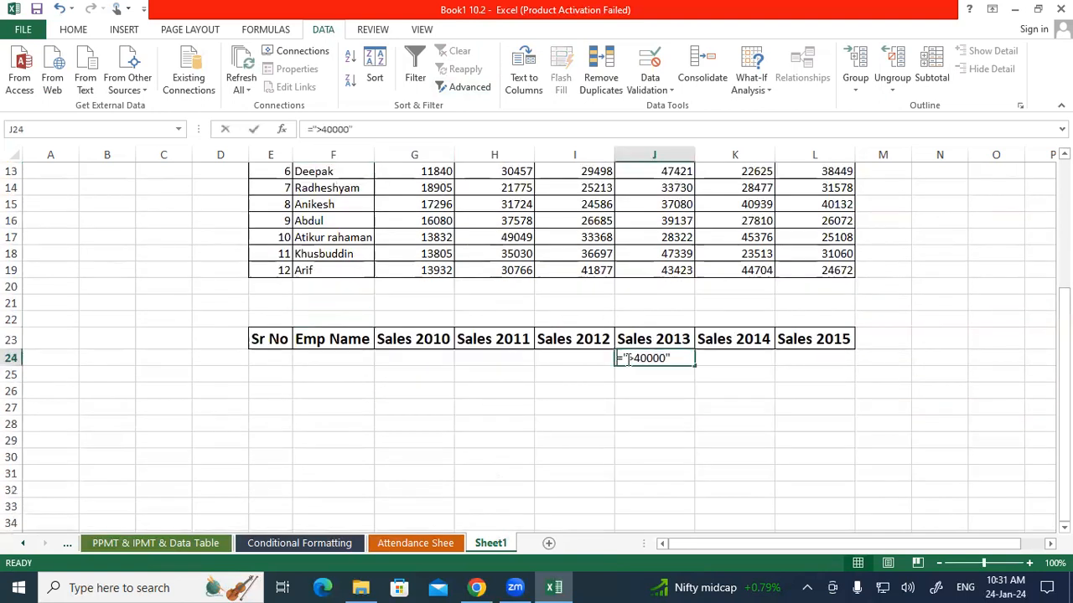
double_click(627, 359)
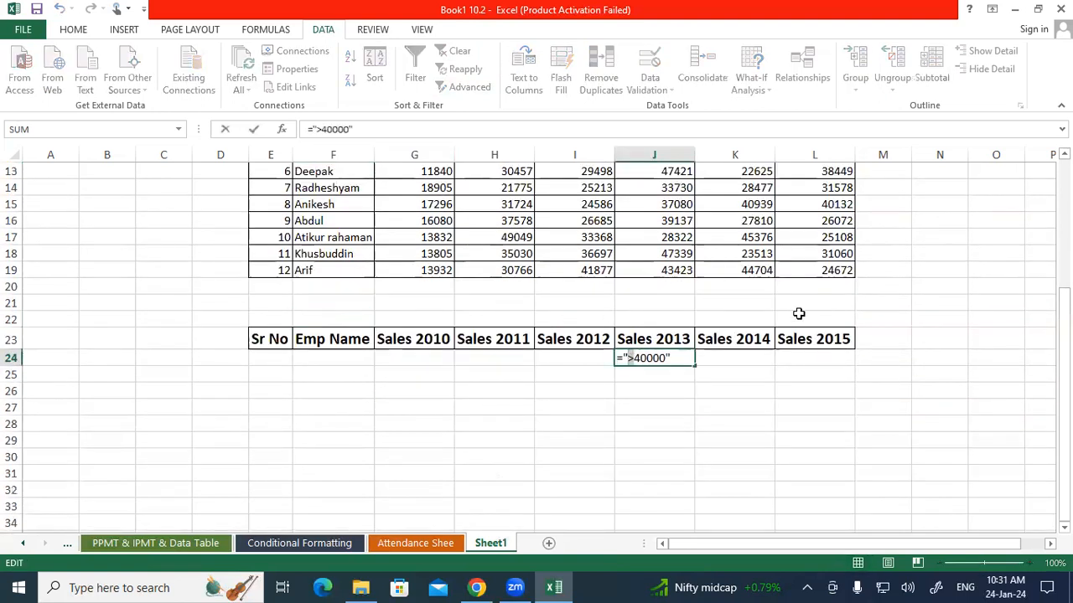
key("Delete")
type("<")
left_click(744, 373)
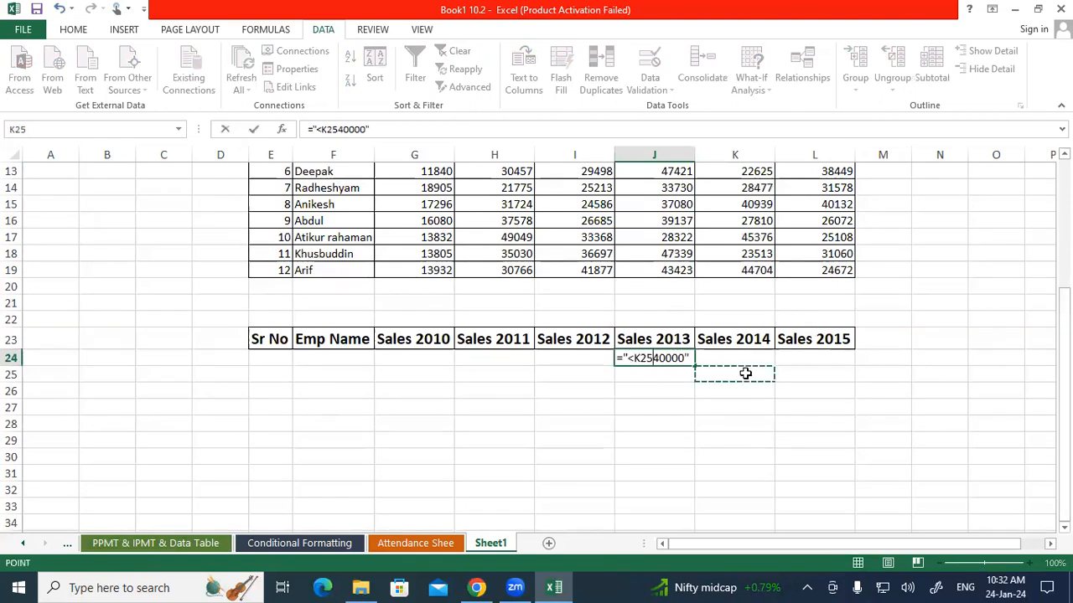
key("BackSpace")
key("BackSpace")
key("BackSpace")
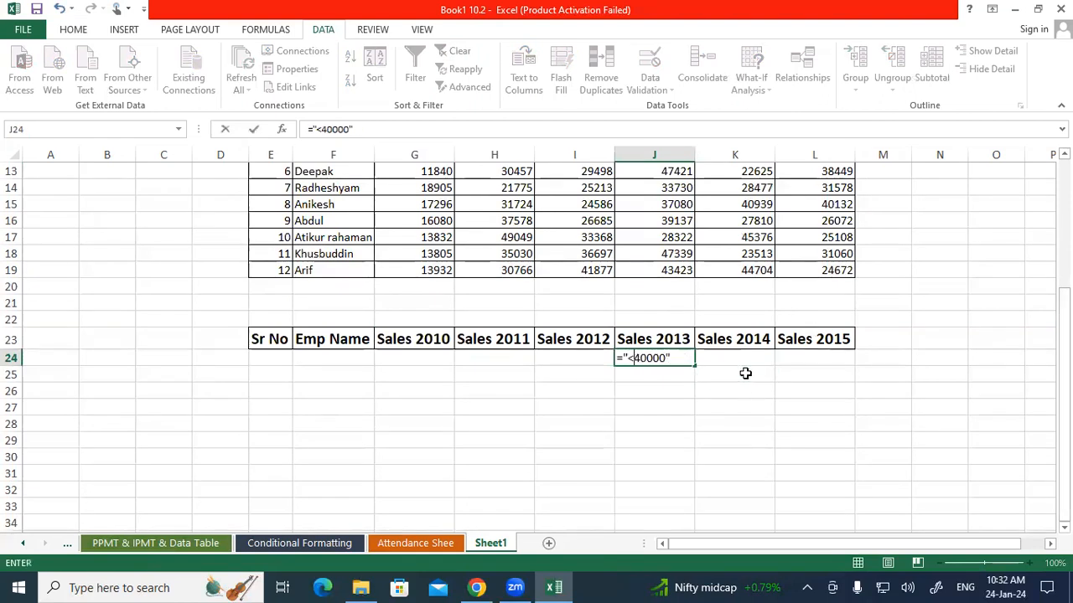
key("Return")
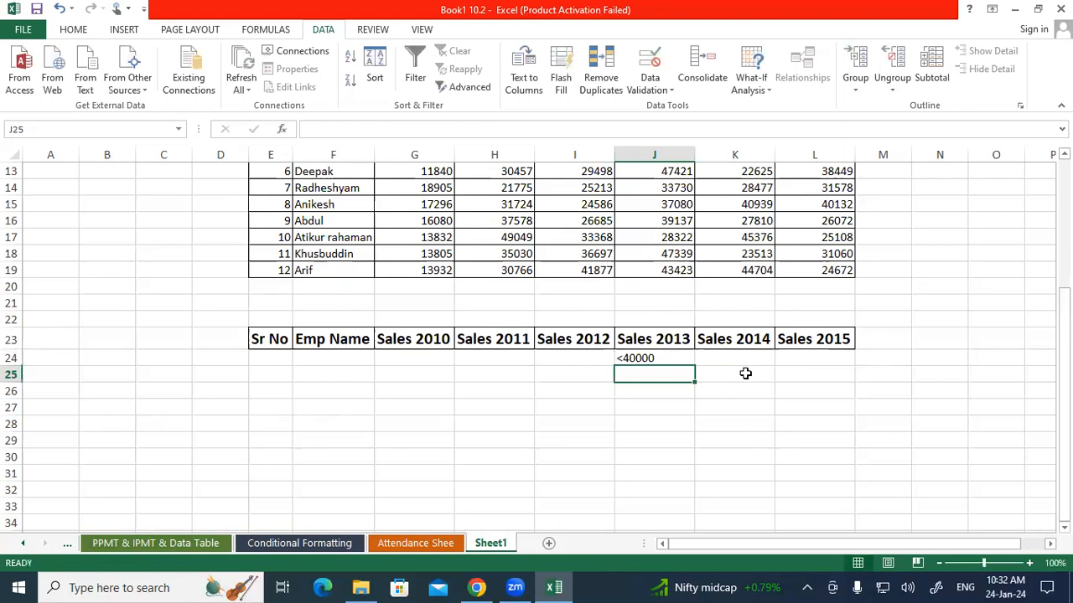
Apply an in-place Advanced Filter with list range Sheet1!$E$7:$L$19, criteria range E23:L24 (Sheet1!Criteria) and unique records only
scroll(642, 319, "up", 3)
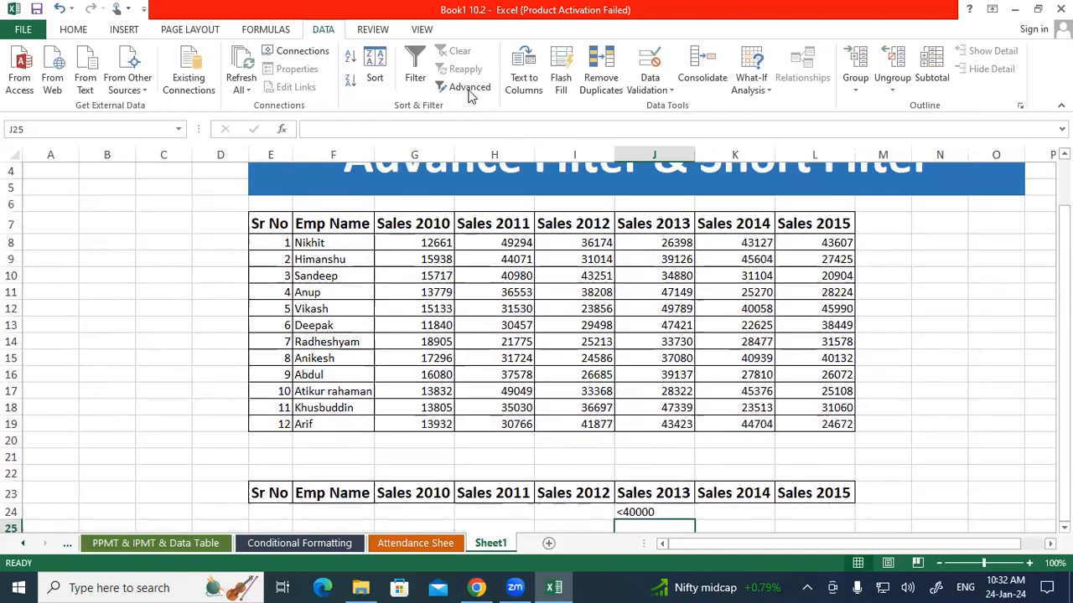
left_click(468, 88)
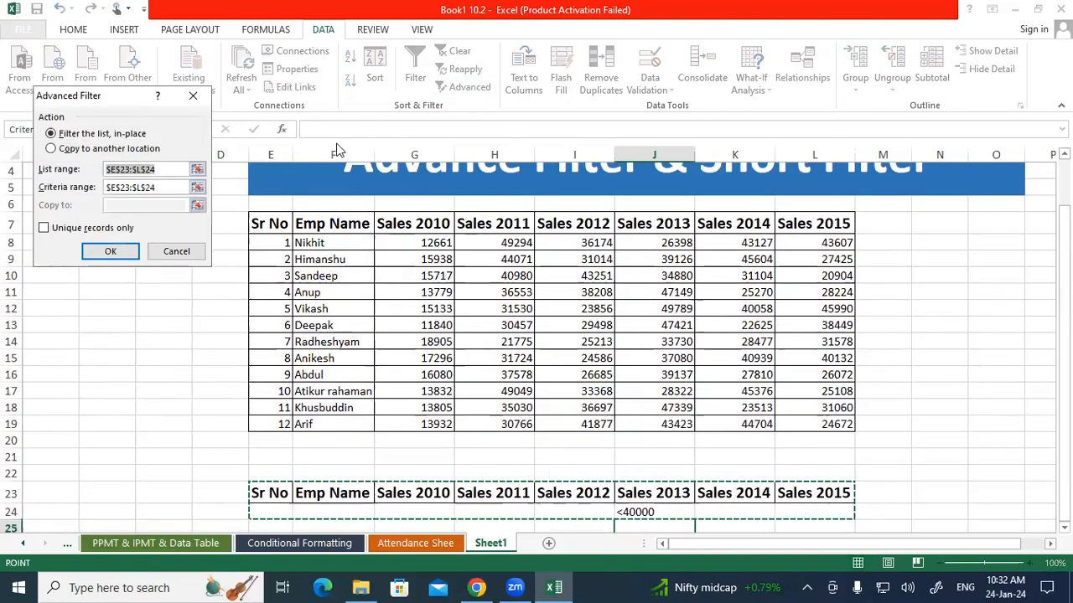
left_click_drag(257, 228, 827, 430)
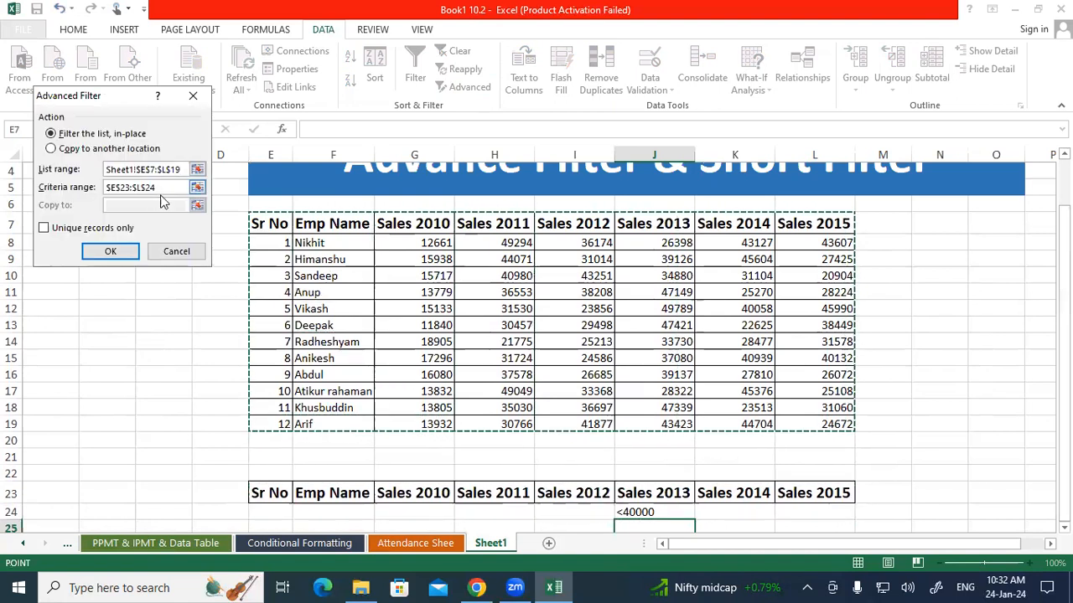
left_click_drag(166, 188, 155, 244)
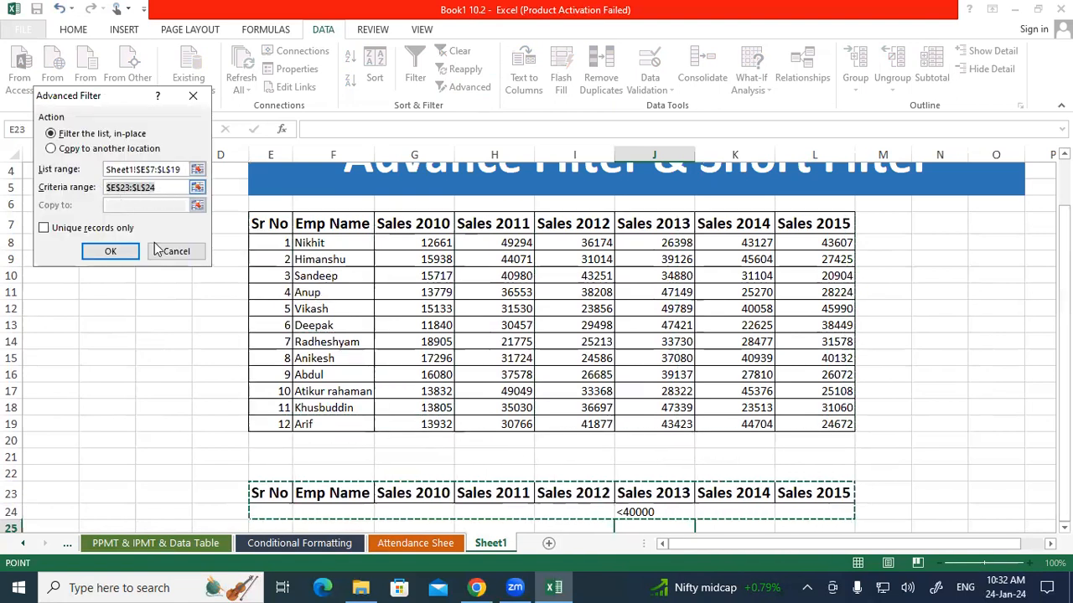
left_click_drag(270, 498, 826, 508)
scroll(880, 387, "down", 2)
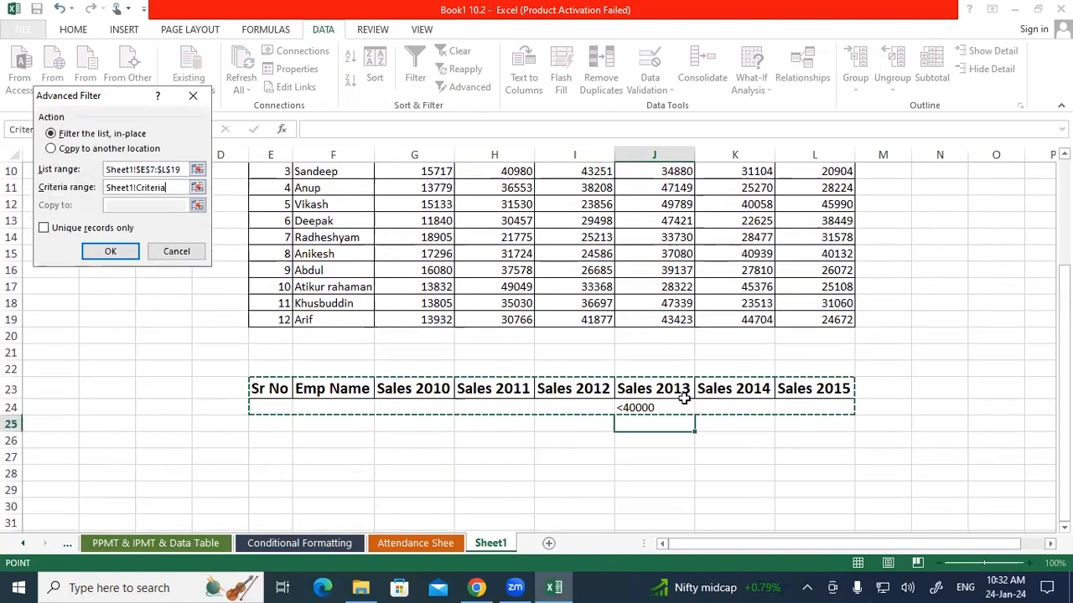
left_click(52, 231)
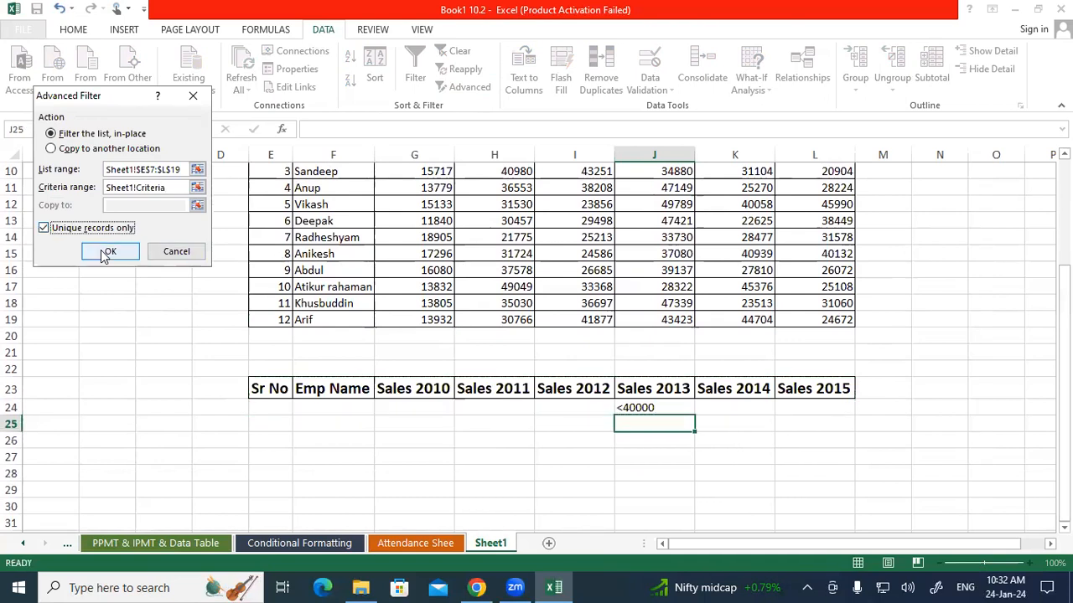
left_click(106, 253)
Check the filtered Sales 2013 values and clear the filter from the sales table
scroll(604, 326, "up", 2)
left_click_drag(666, 243, 660, 344)
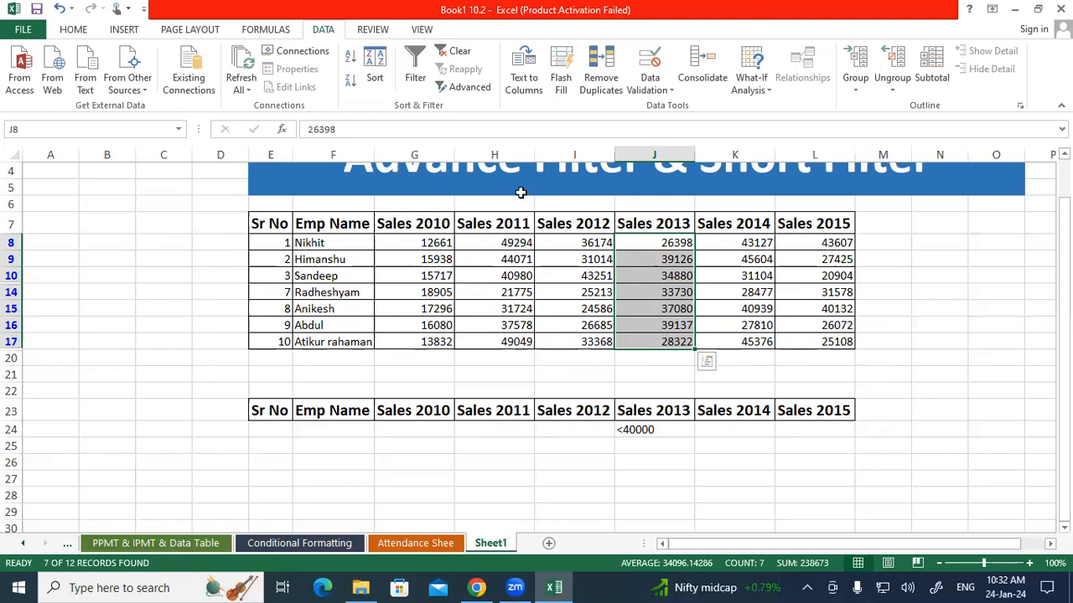
left_click(455, 54)
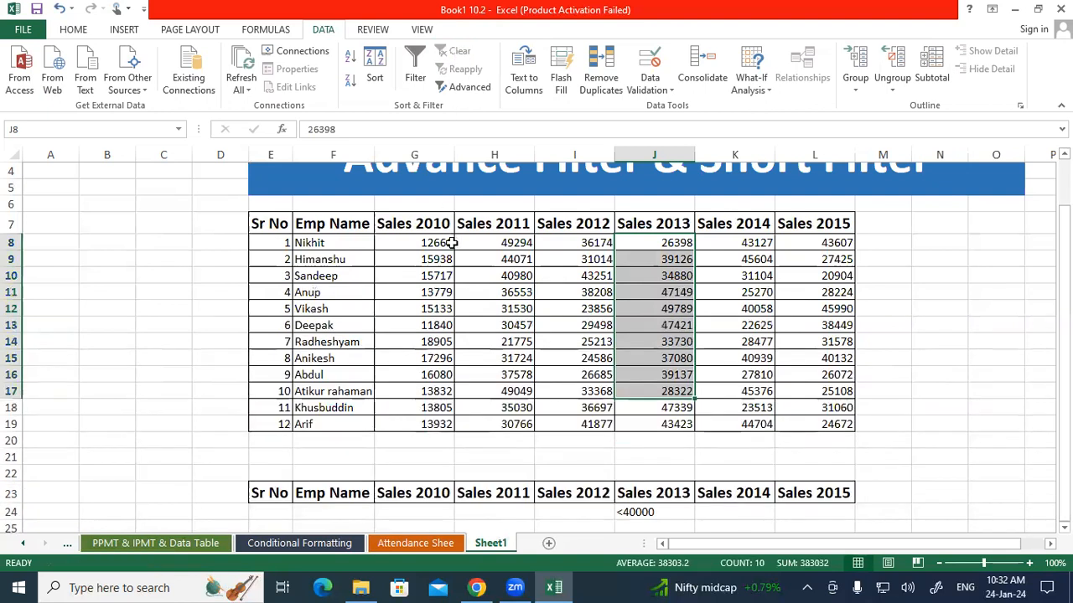
Set up another Advanced Filter with list range Sheet1!$E$7:$L$19, criteria range E23:L24 (Sheet1!Criteria) and unique records only
scroll(448, 242, "down", 4)
scroll(452, 268, "up", 3)
left_click(451, 273)
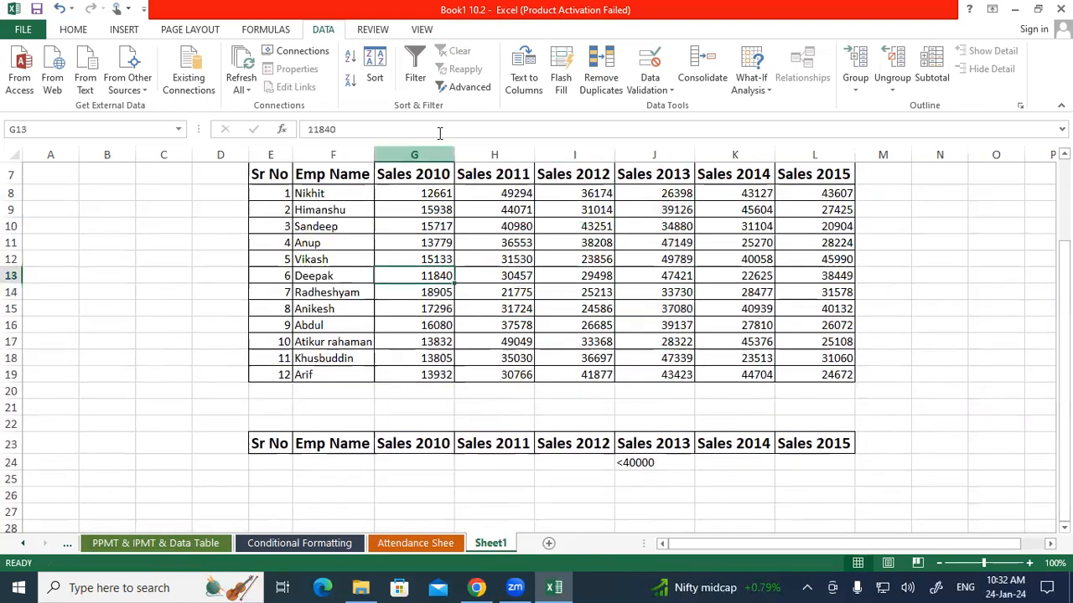
left_click(474, 96)
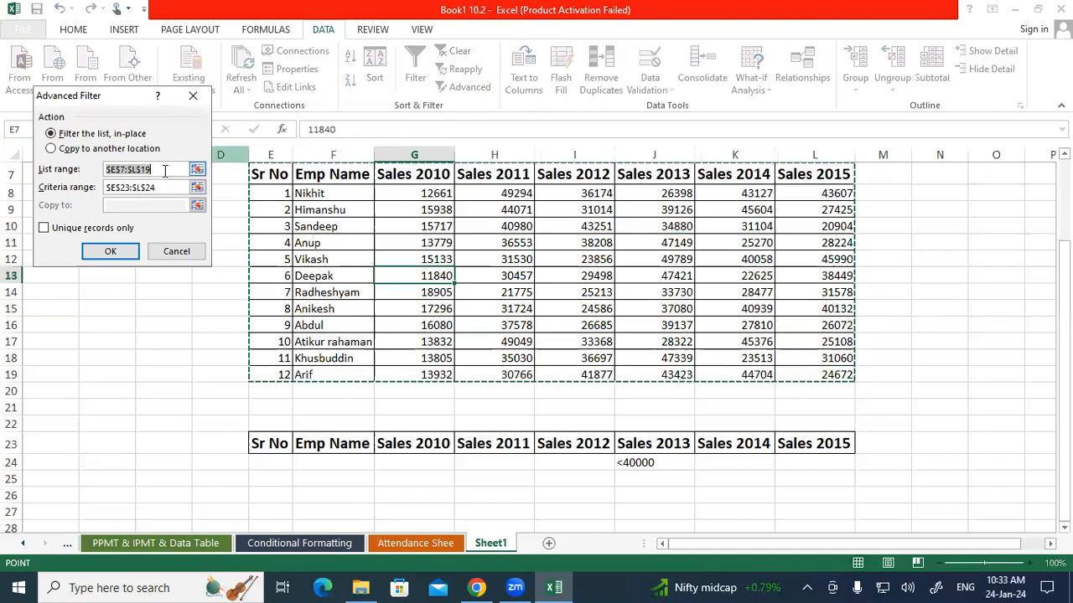
left_click_drag(255, 174, 783, 369)
left_click_drag(166, 189, 82, 195)
left_click_drag(257, 443, 800, 463)
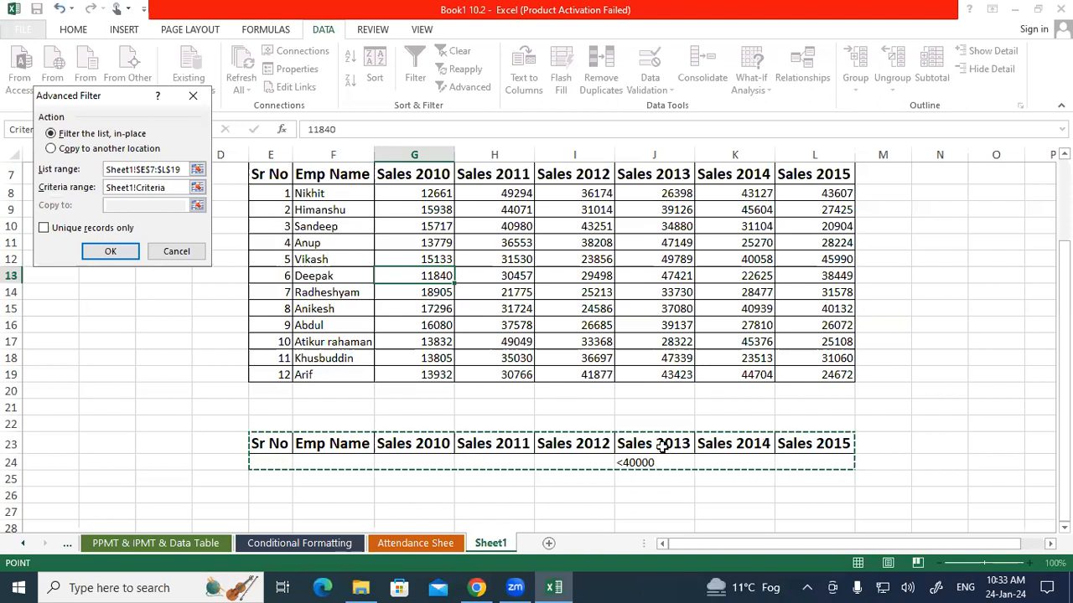
left_click(103, 234)
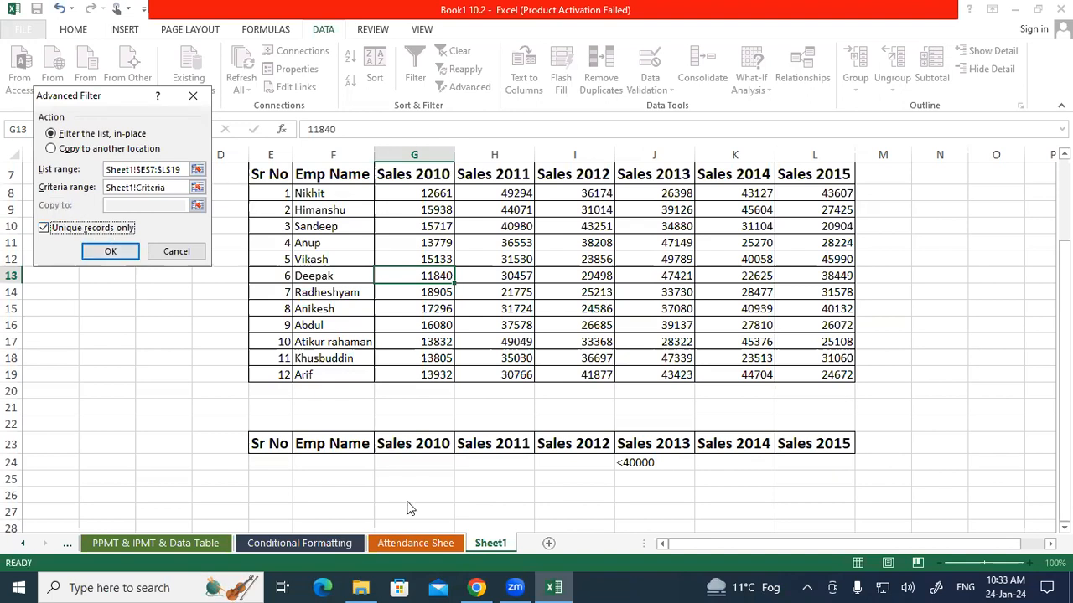
Set the filter to copy its results to another location starting at Sheet1!$E$28, and run it
key("Return")
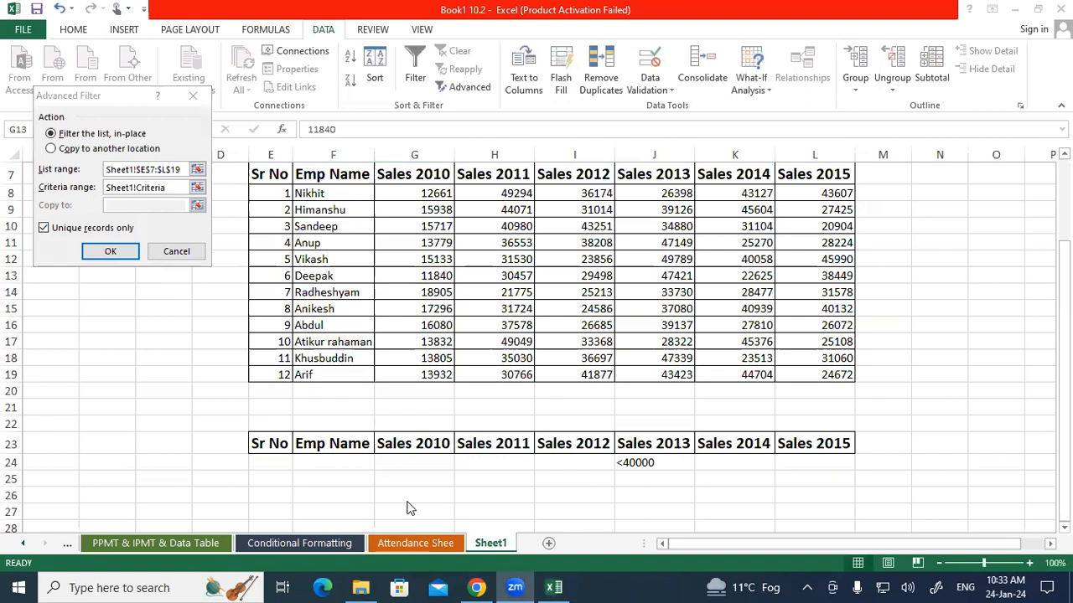
left_click(128, 214)
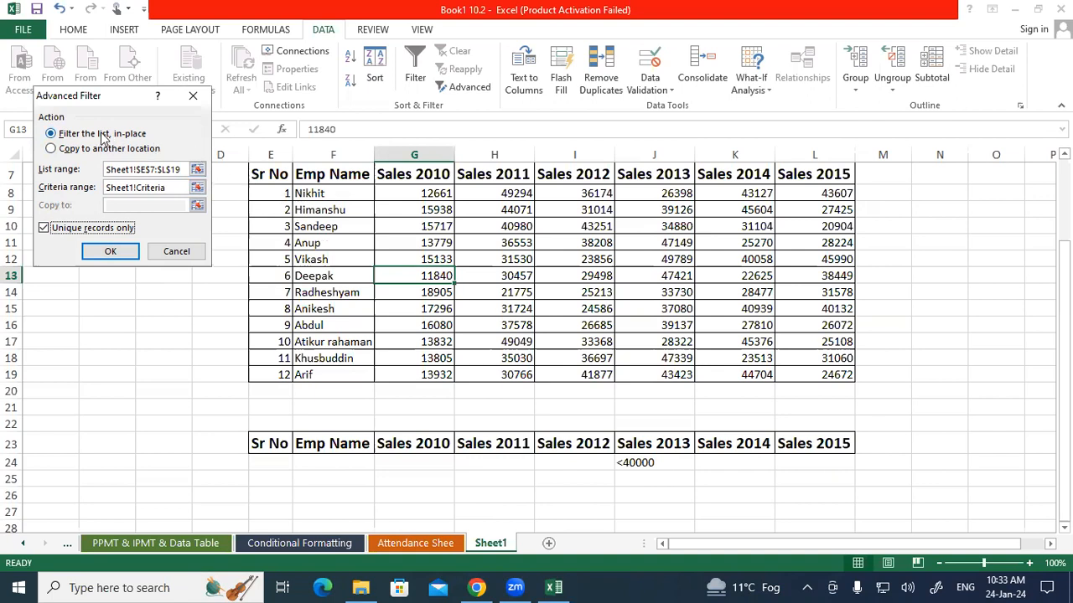
left_click(52, 151)
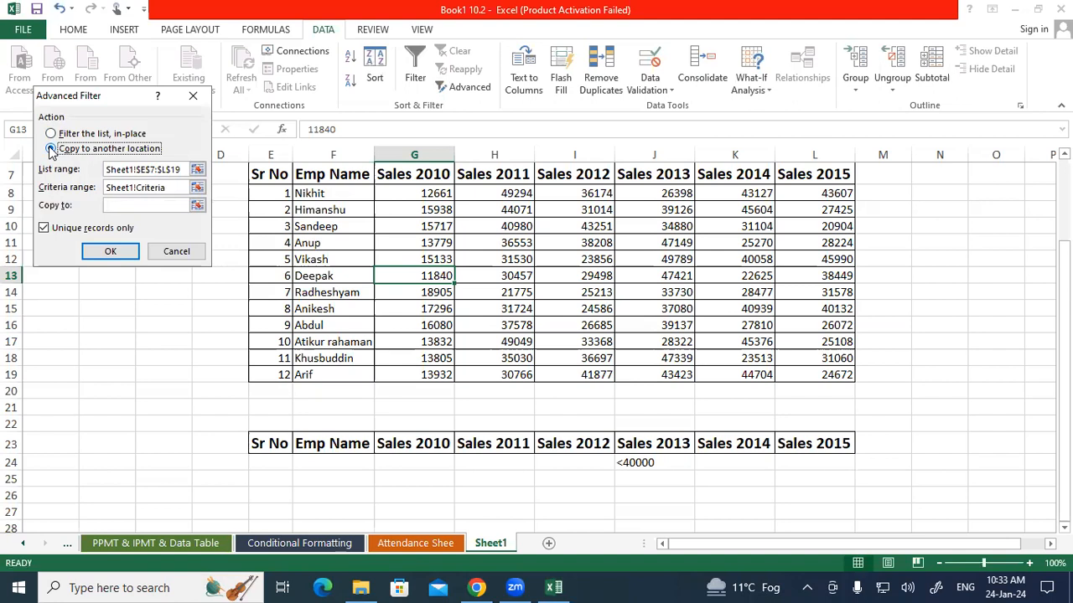
left_click(112, 208)
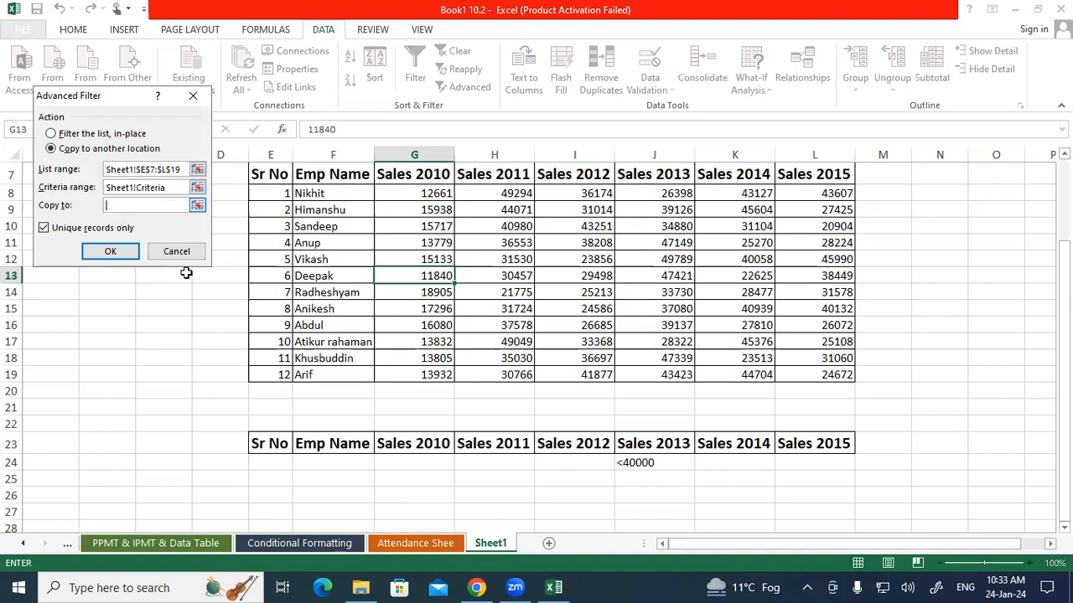
scroll(263, 412, "down", 2)
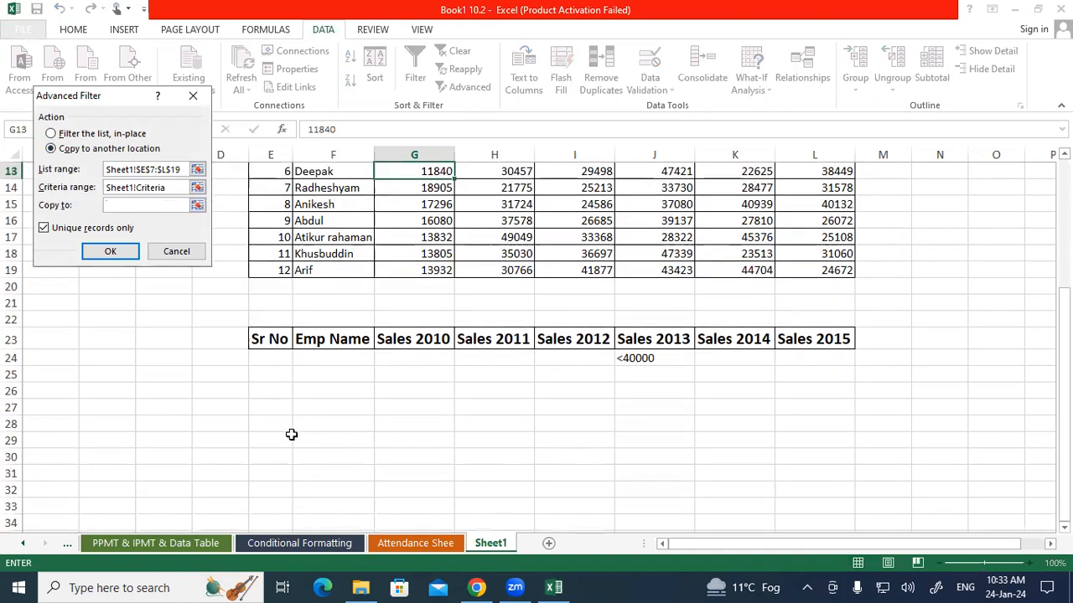
left_click(260, 422)
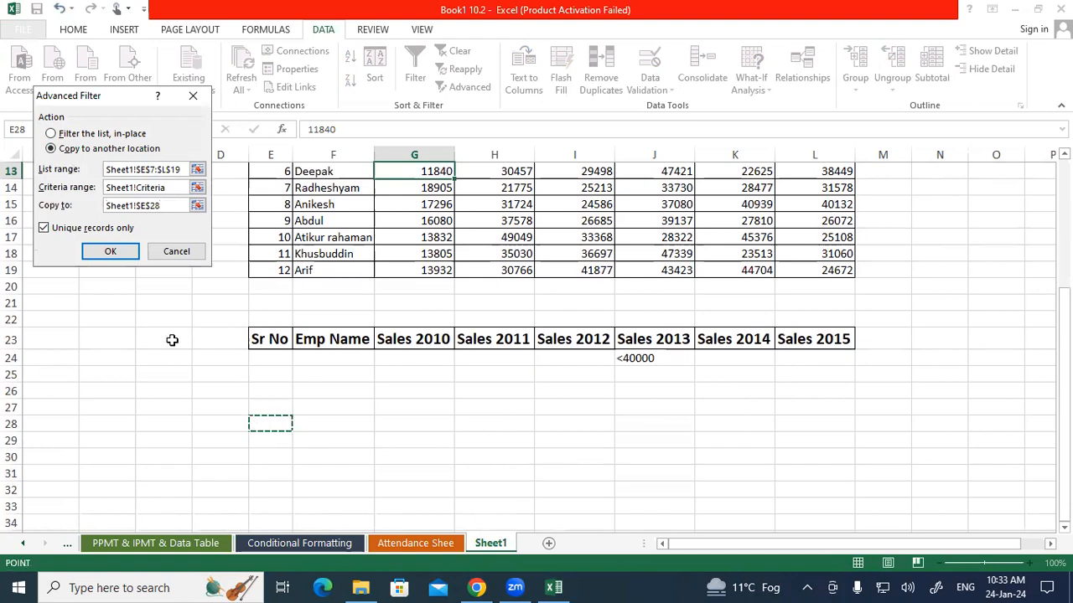
left_click(109, 251)
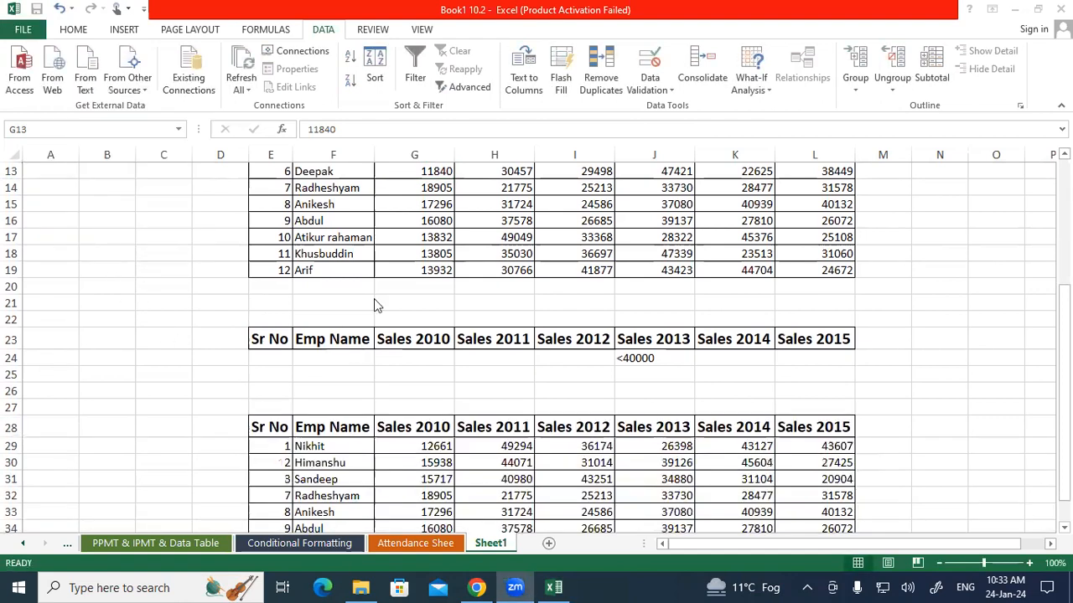
Examine the copied results table E28:L35, especially its Sales 2013 column
mouse_move(1064, 302)
left_mouse_down()
mouse_move(1064, 222)
mouse_move(1064, 314)
left_mouse_up()
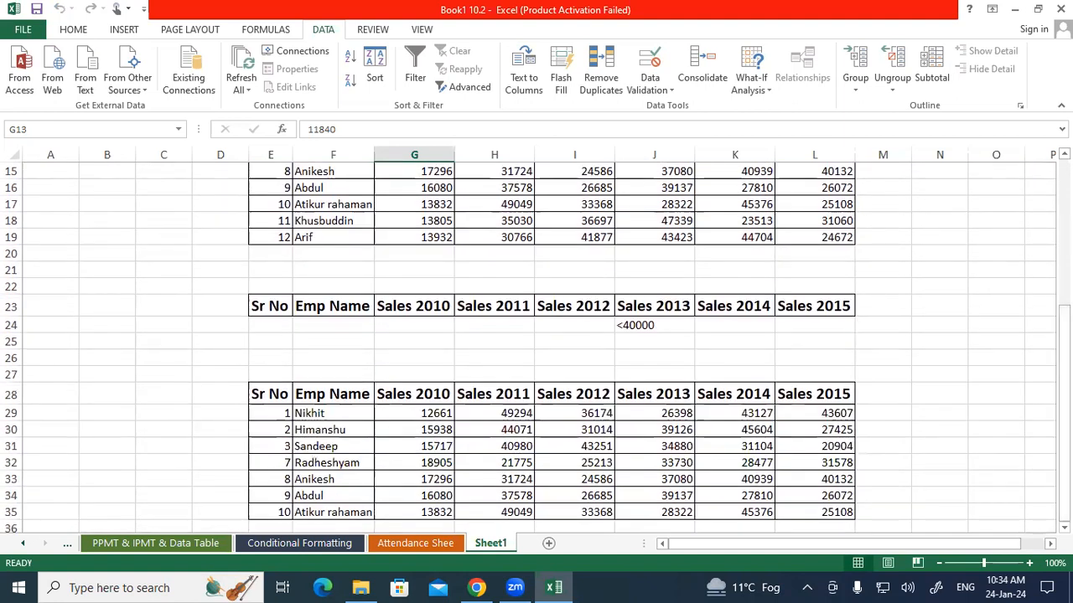
scroll(442, 322, "down", 3)
left_click_drag(259, 278, 839, 403)
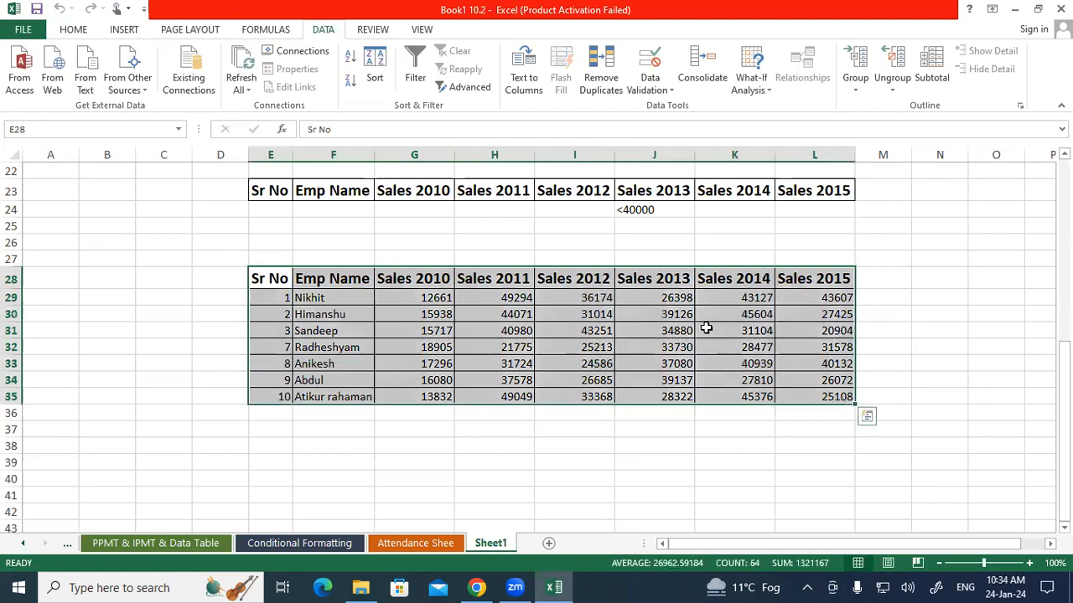
left_click_drag(675, 299, 668, 399)
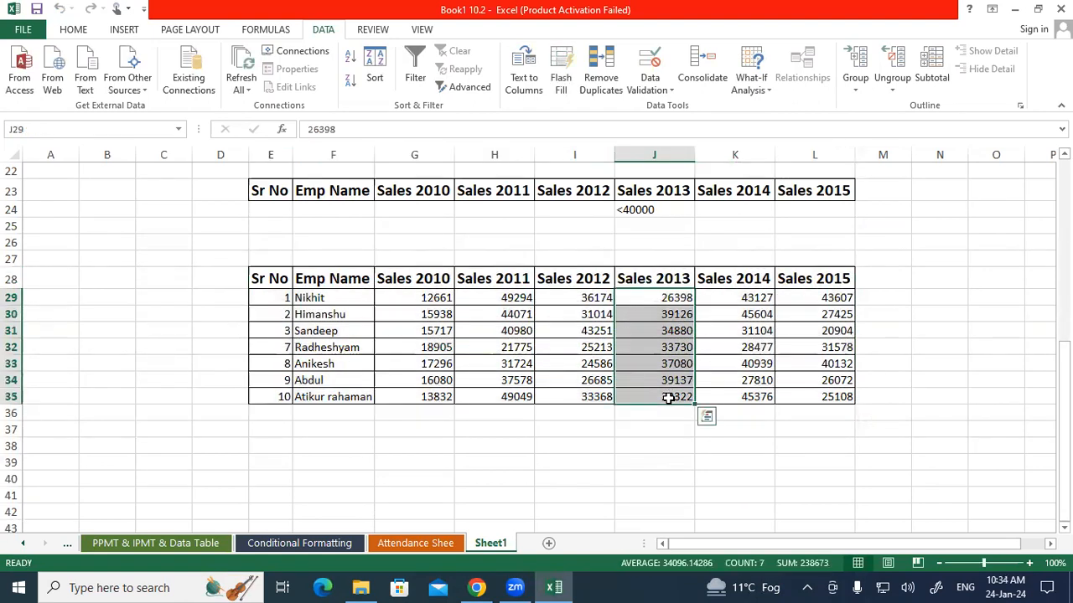
Change the Sales 2013 criterion in cell J24 to =">40000"
left_click(628, 253)
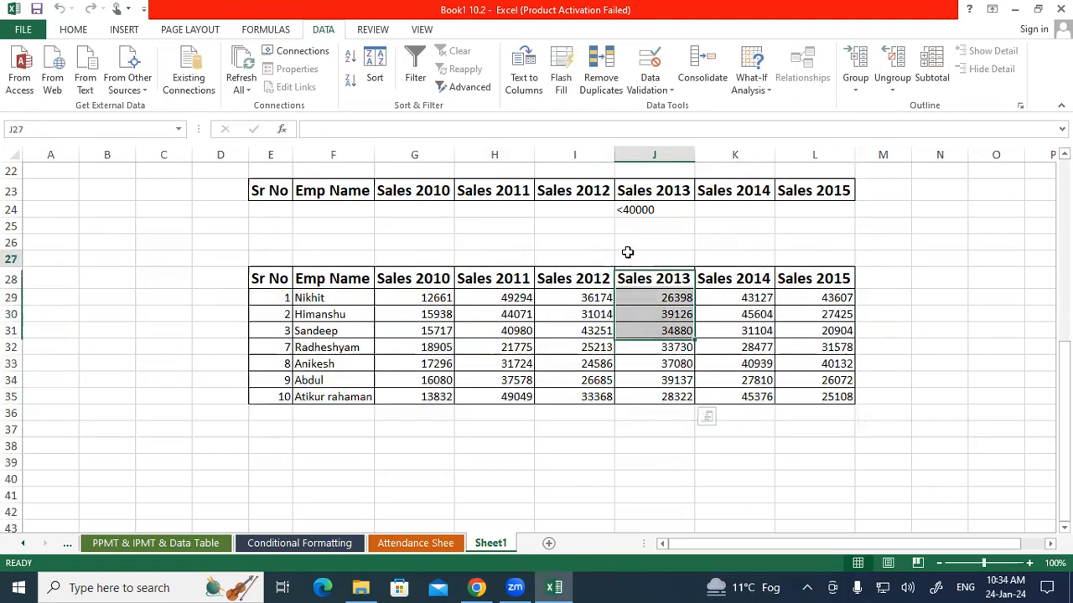
double_click(626, 209)
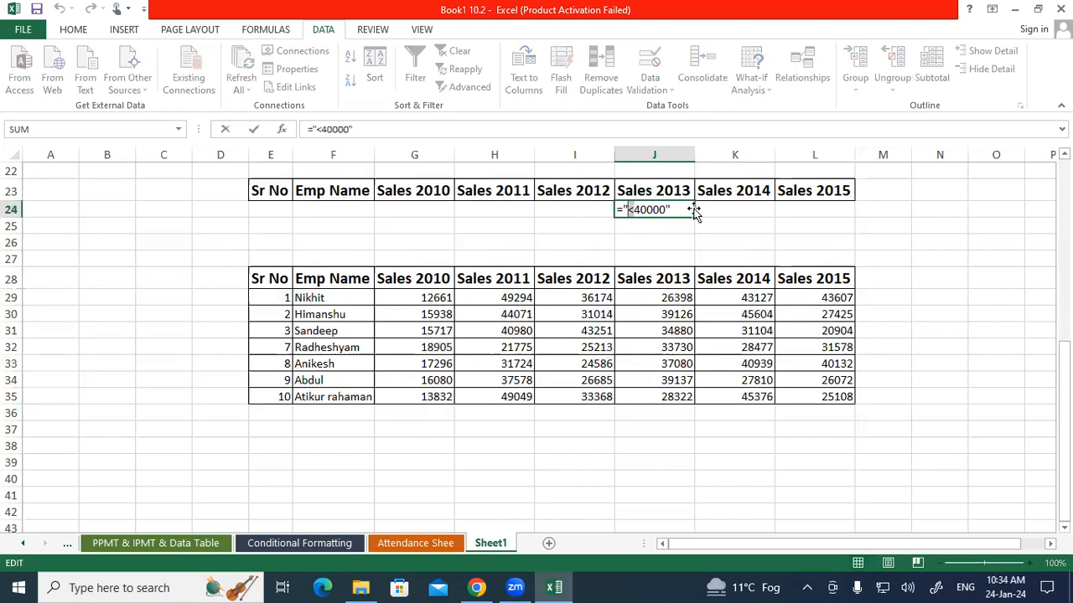
type(">")
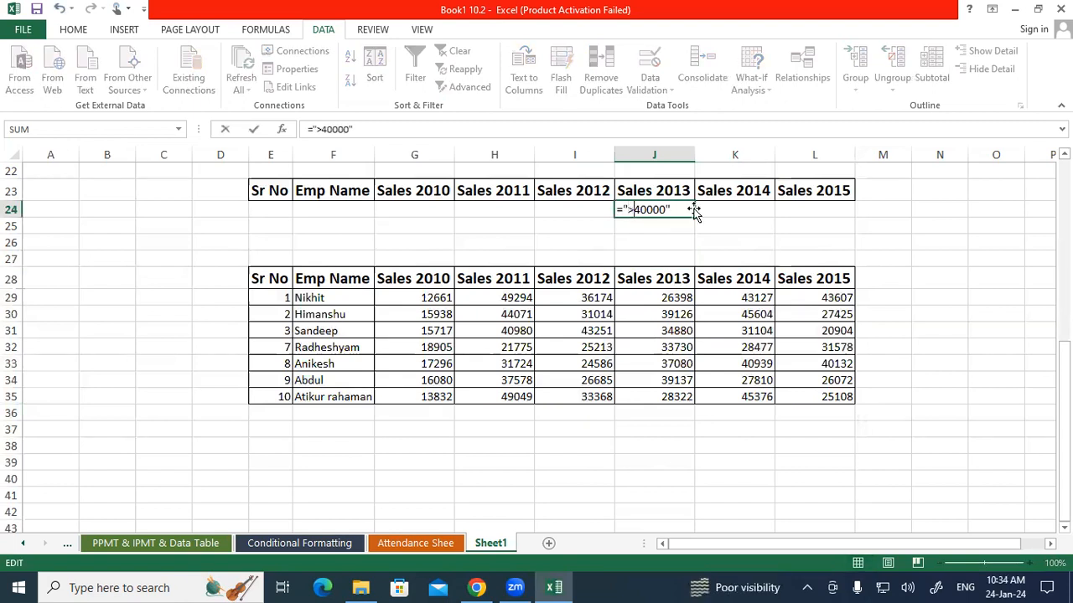
key("Return")
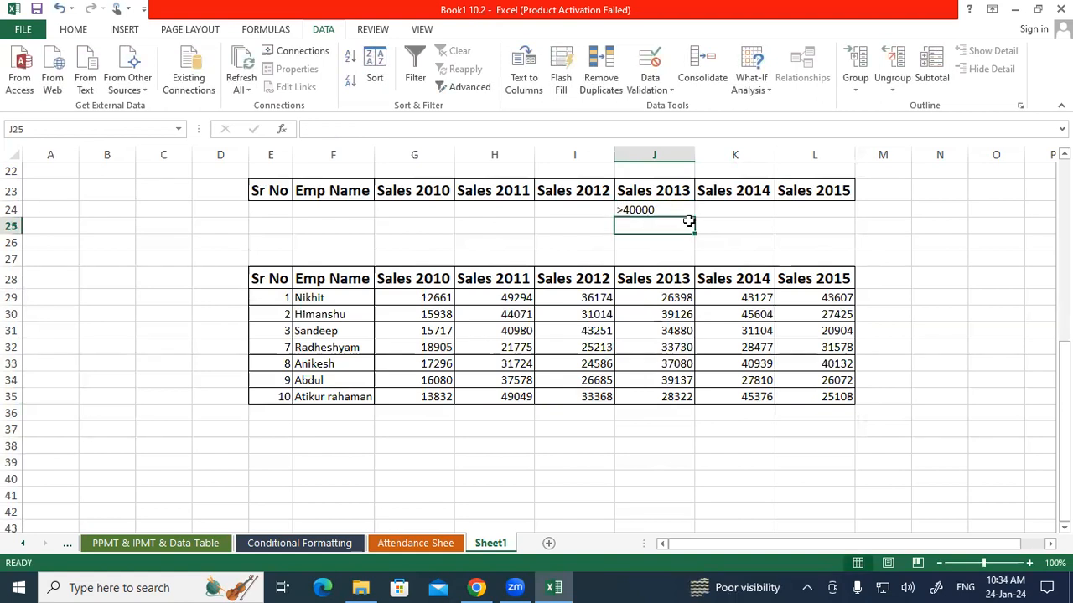
Set up an Advanced Filter with list range Sheet1!$E$7:$L$19 and the criteria block E23:L24 (Sheet1!Criteria) as criteria range
scroll(683, 216, "up", 7)
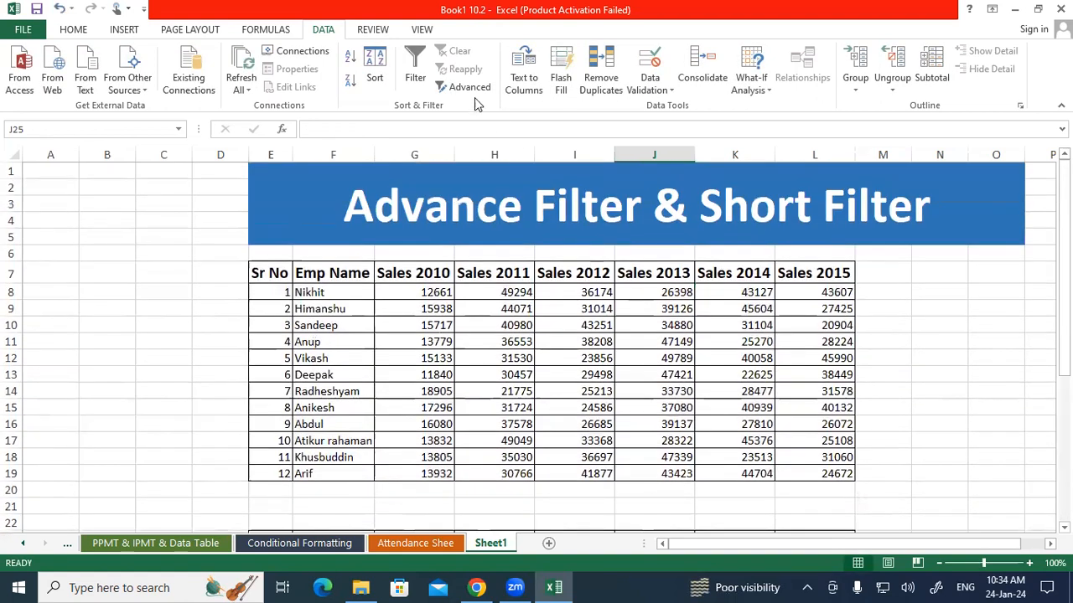
left_click(463, 87)
left_click_drag(281, 268, 848, 474)
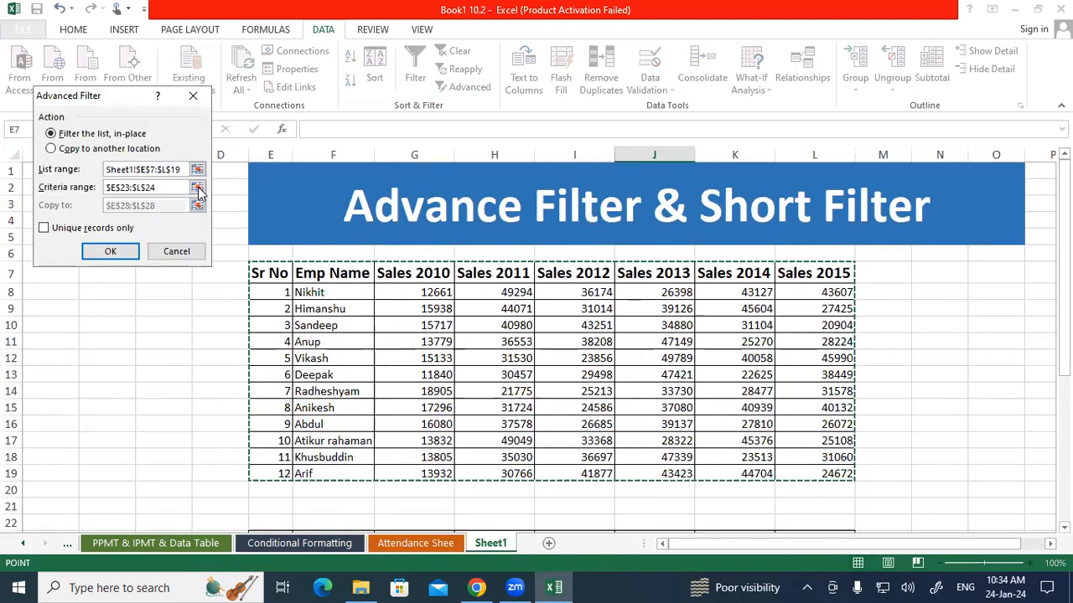
left_click(105, 188)
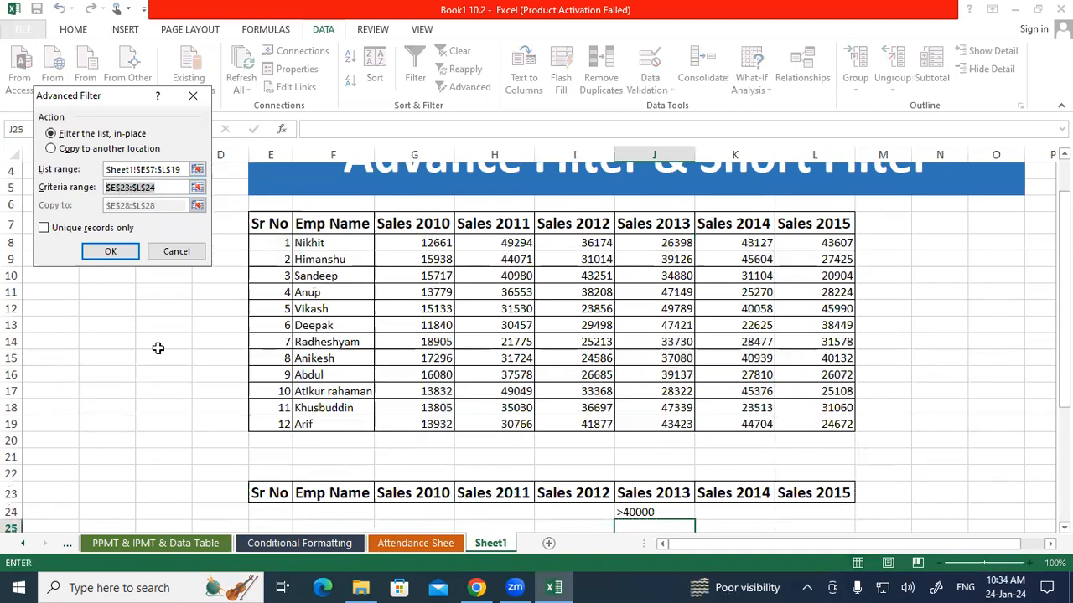
left_click_drag(256, 489, 813, 464)
Set the filter to copy unique records only to another location starting at E38, and run it
left_click(67, 149)
scroll(232, 367, "down", 5)
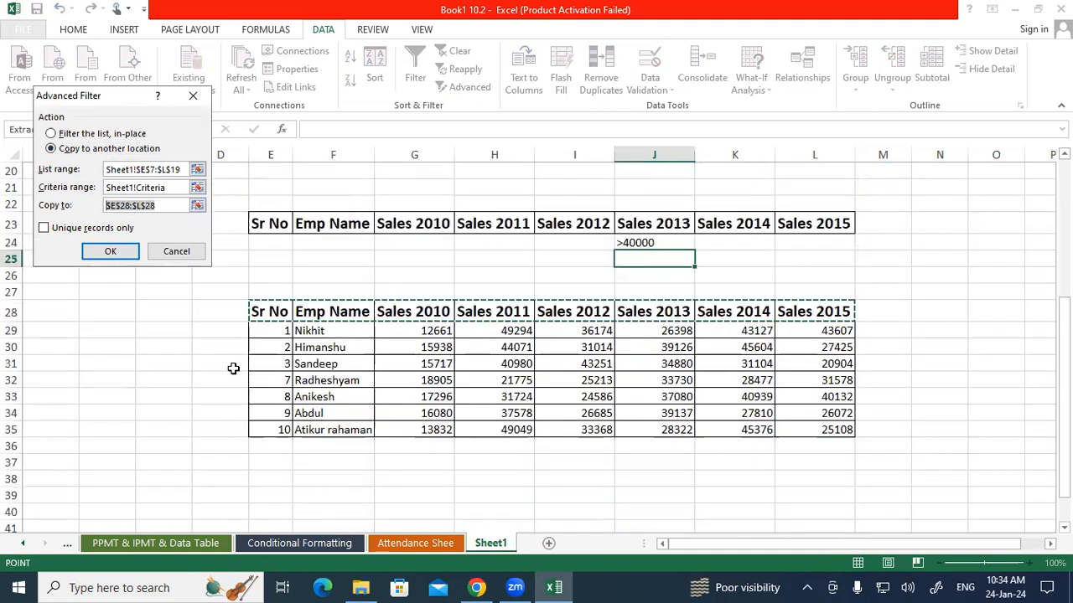
left_click(272, 425)
left_click(91, 228)
left_click(108, 253)
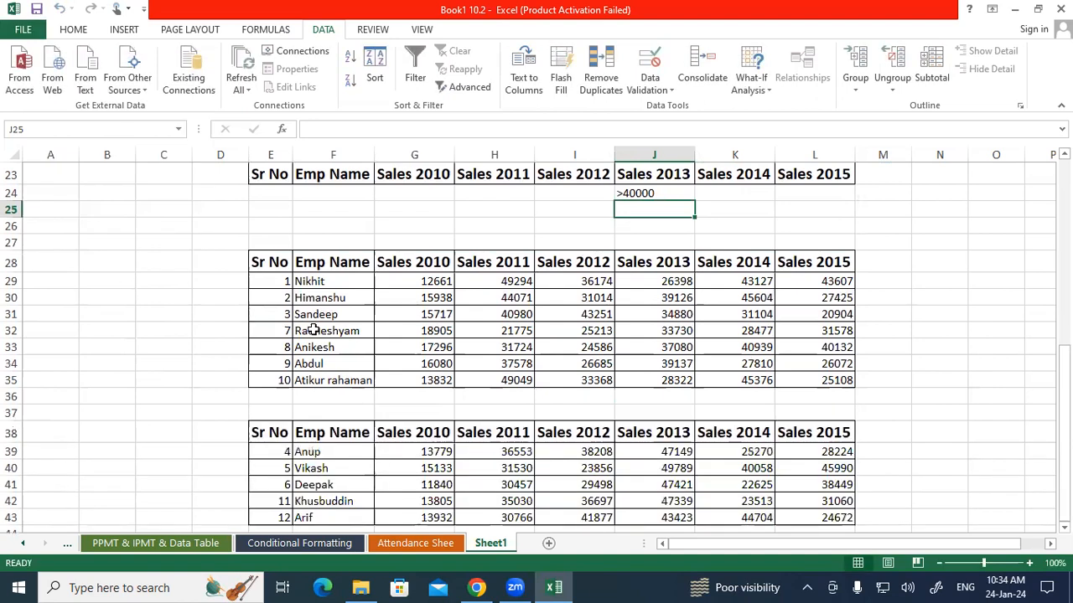
Compare the two copied results tables, E28:L35 and E38:L43, with the Sales 2013 criterion and the source table
scroll(313, 330, "down", 2)
scroll(412, 237, "up", 1)
left_click_drag(272, 209, 802, 326)
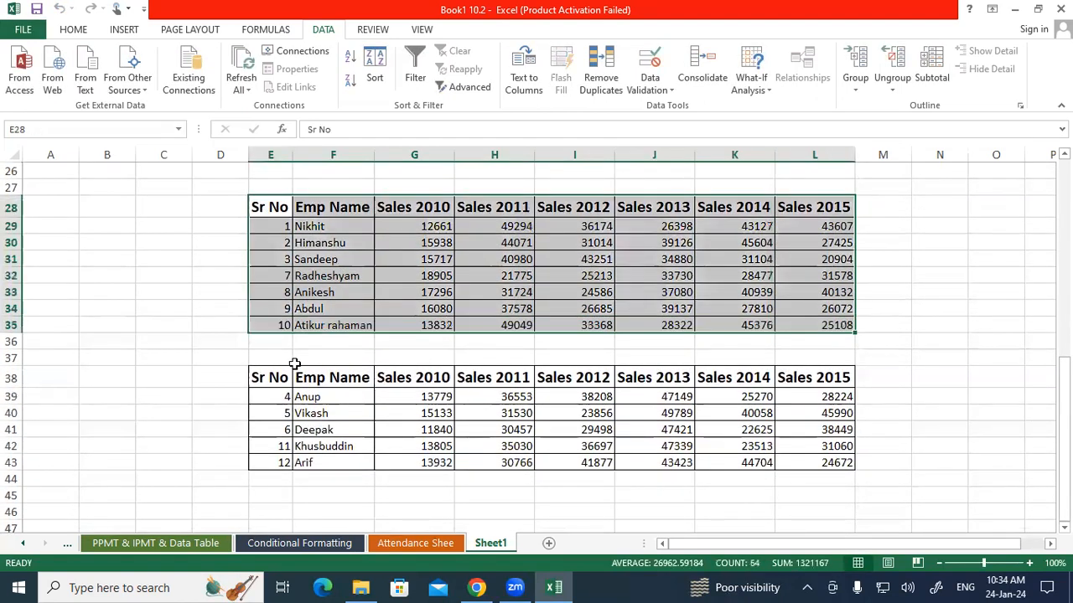
left_click_drag(270, 379, 821, 460)
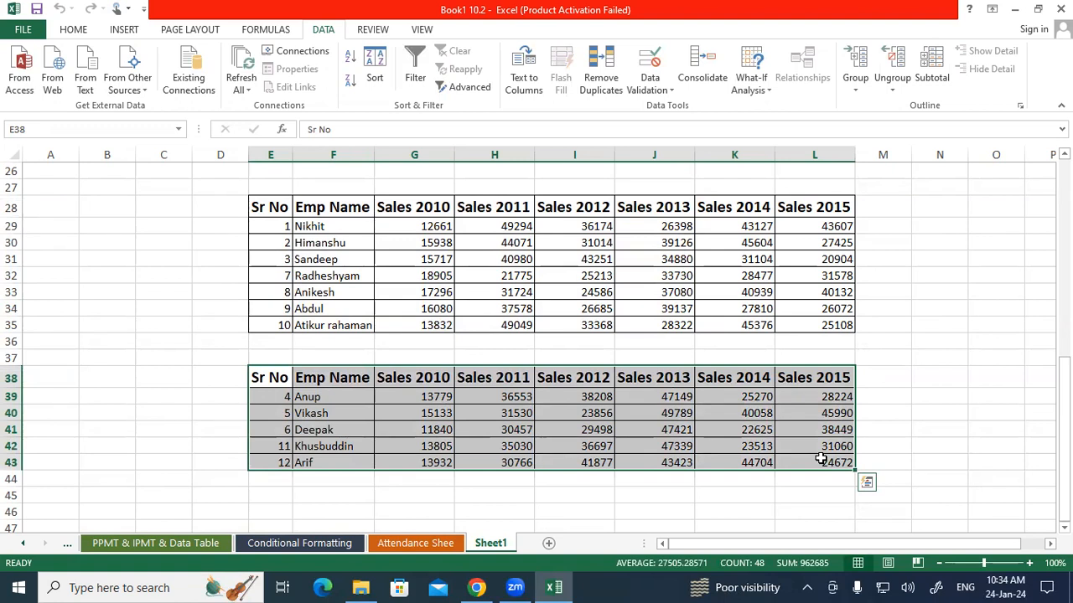
scroll(821, 453, "up", 3)
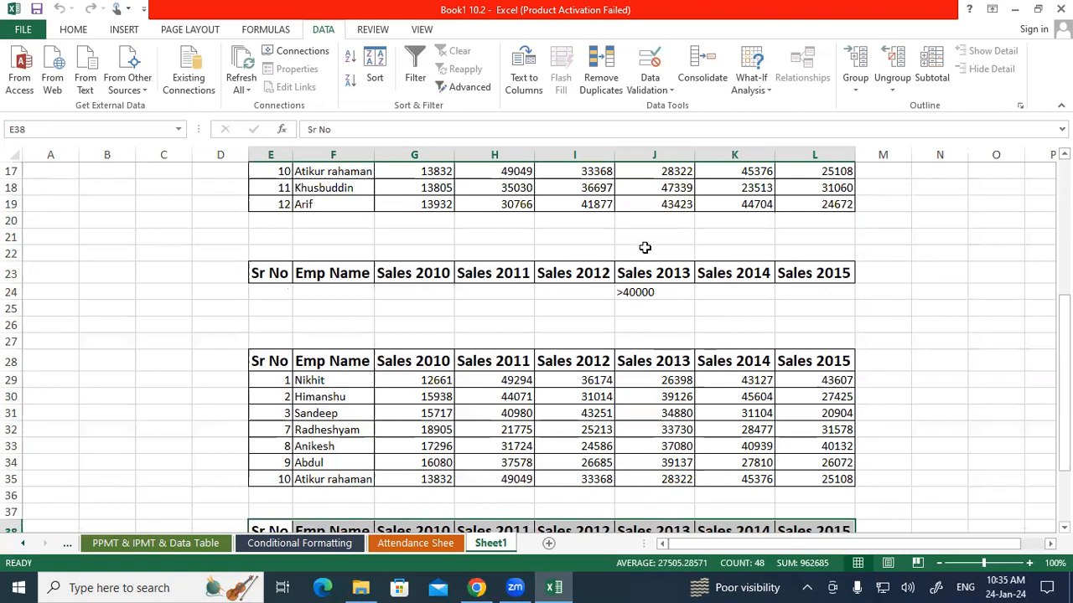
scroll(307, 242, "up", 1)
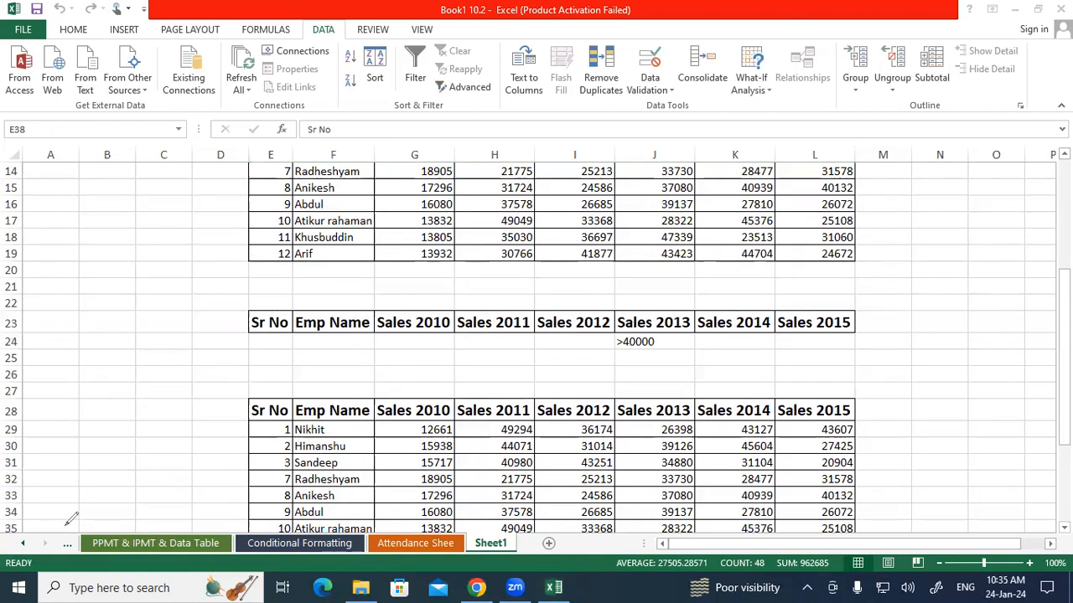
left_click(653, 481)
scroll(658, 474, "up", 5)
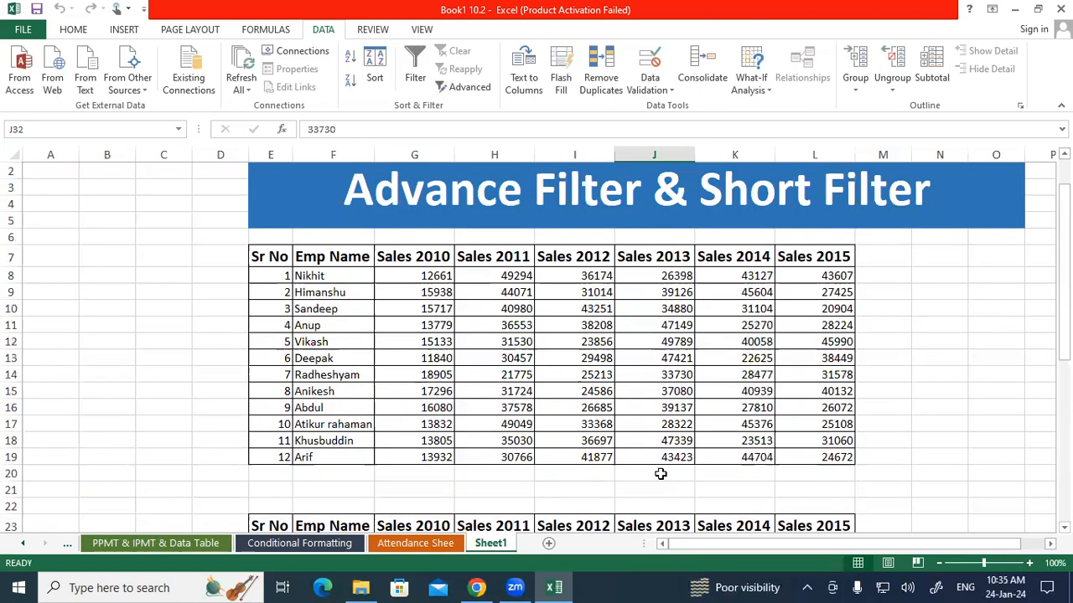
Mark up the Sales 2012 and Sales 2013 values in red, circling I18, I19 and J18, and clear the annotations
left_click(761, 505)
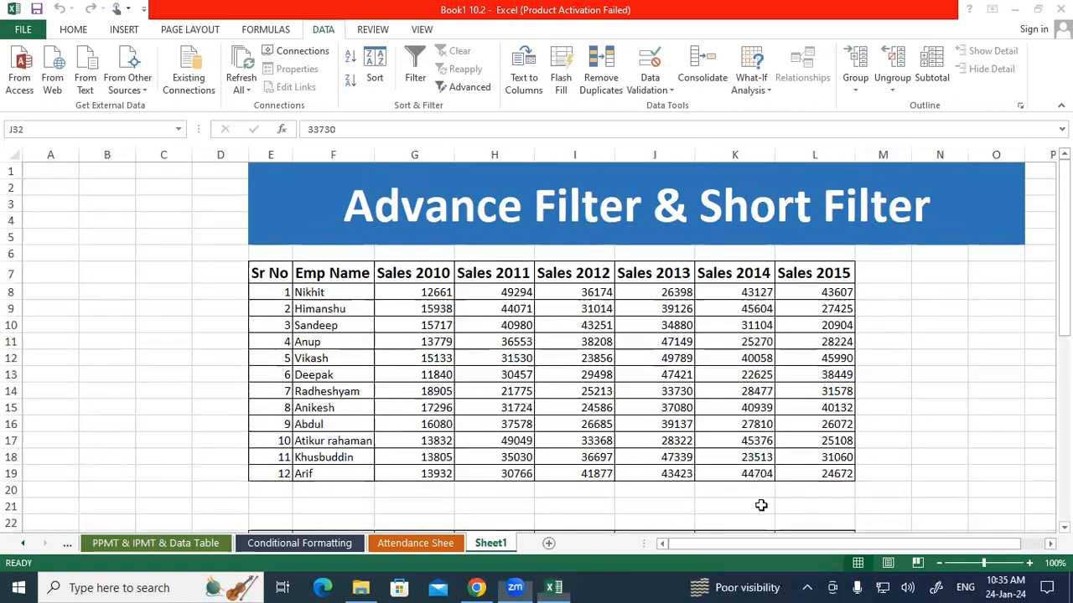
left_click_drag(635, 295, 648, 467)
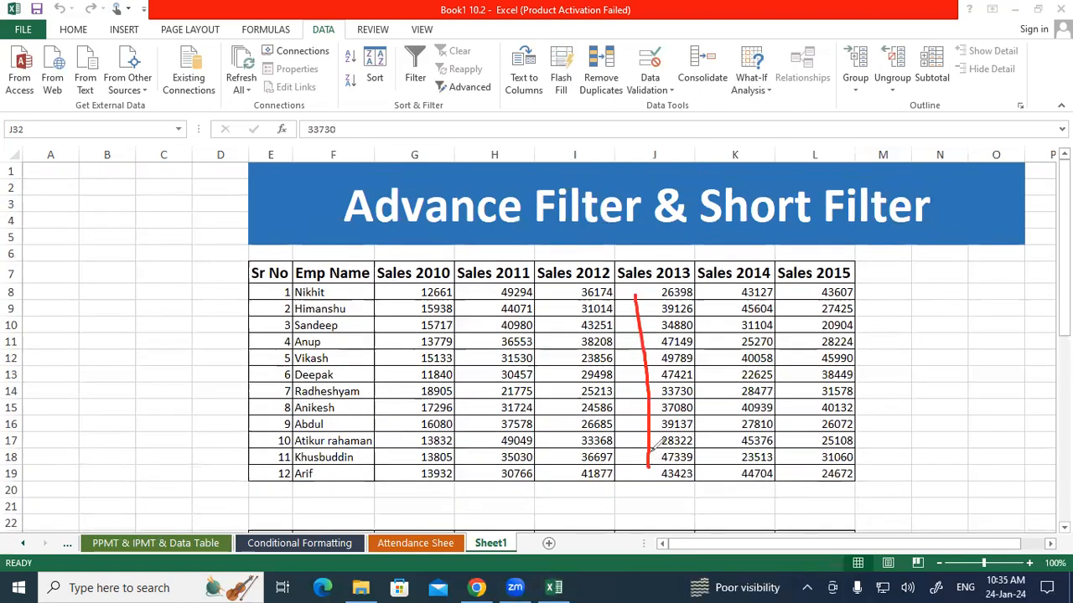
mouse_move(635, 422)
left_mouse_down()
mouse_move(662, 420)
mouse_move(654, 426)
left_mouse_up()
mouse_move(590, 485)
left_mouse_down()
mouse_move(569, 485)
mouse_move(593, 499)
left_mouse_up()
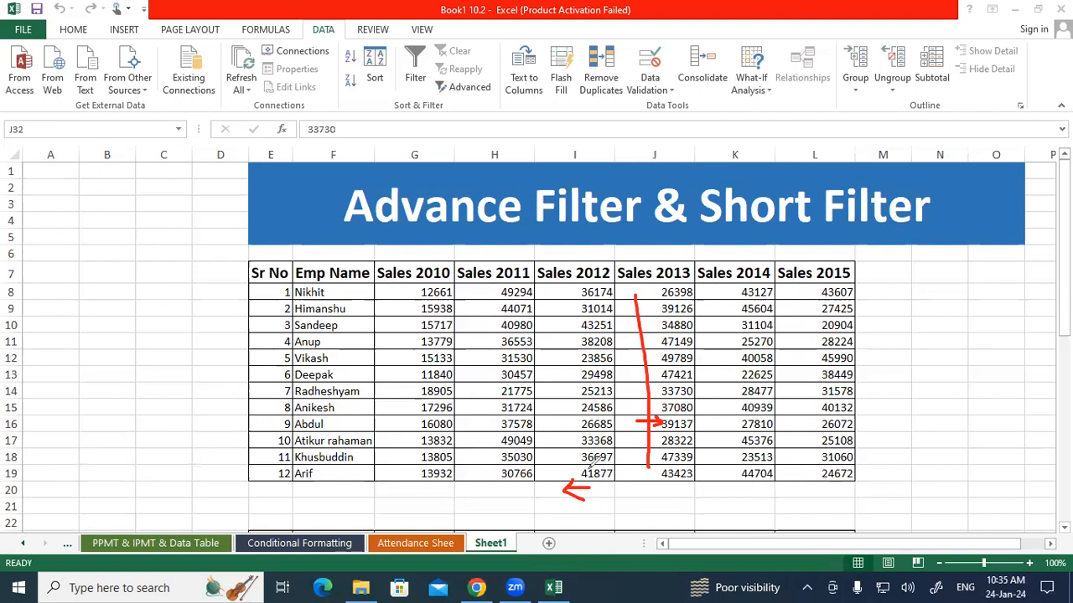
mouse_move(597, 457)
left_mouse_down()
mouse_move(575, 470)
mouse_move(585, 485)
mouse_move(630, 462)
mouse_move(601, 457)
left_mouse_up()
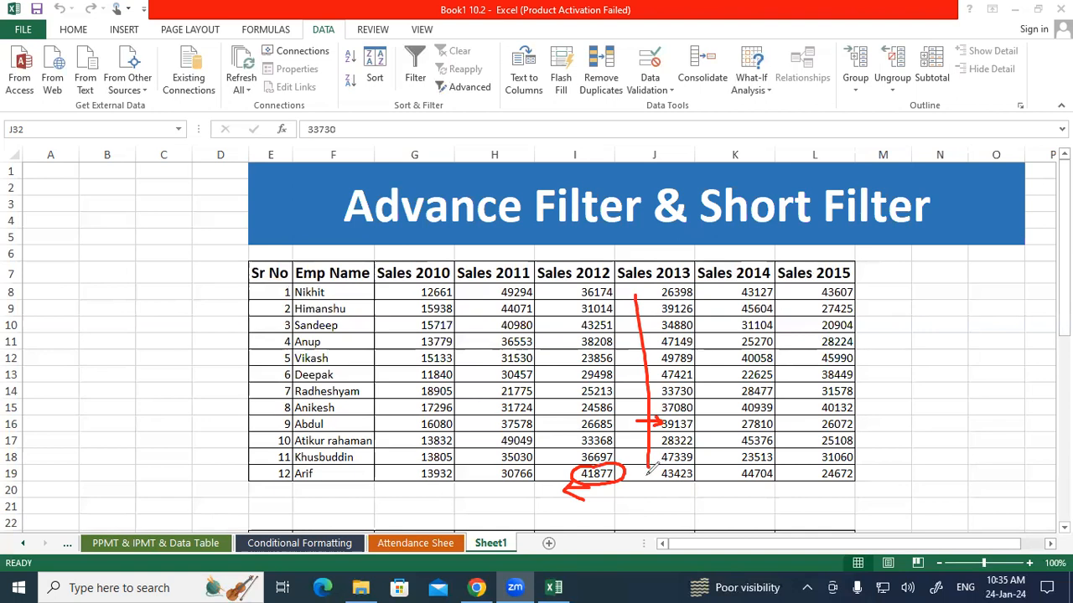
mouse_move(671, 442)
left_mouse_down()
mouse_move(653, 454)
mouse_move(689, 466)
mouse_move(675, 439)
left_mouse_up()
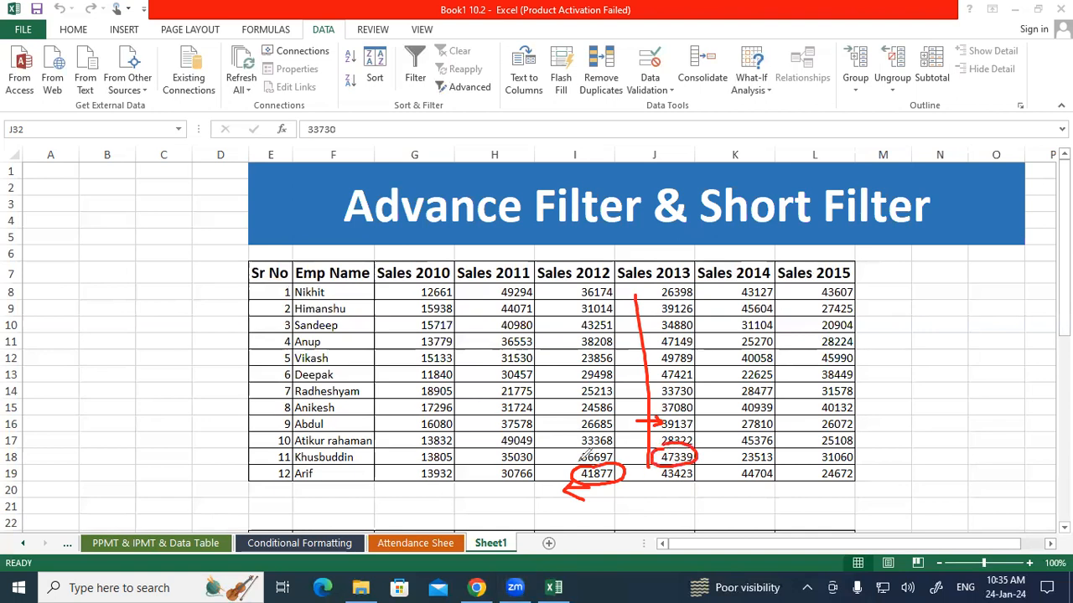
mouse_move(590, 442)
left_mouse_down()
mouse_move(576, 454)
mouse_move(620, 451)
mouse_move(597, 441)
left_mouse_up()
left_click_drag(615, 456, 635, 454)
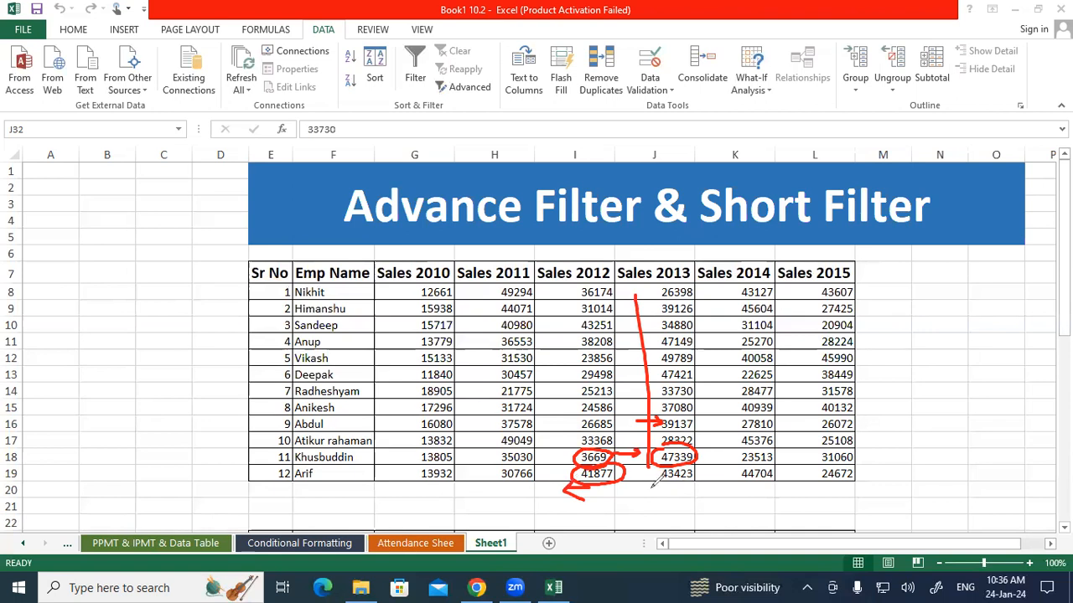
left_click_drag(347, 454, 543, 449)
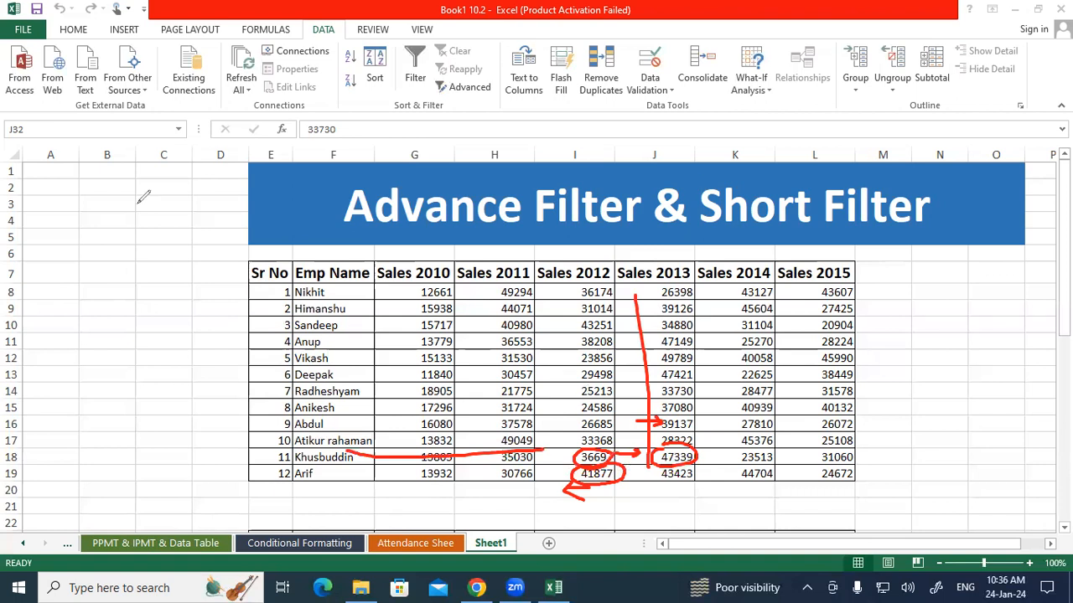
left_click(58, 279)
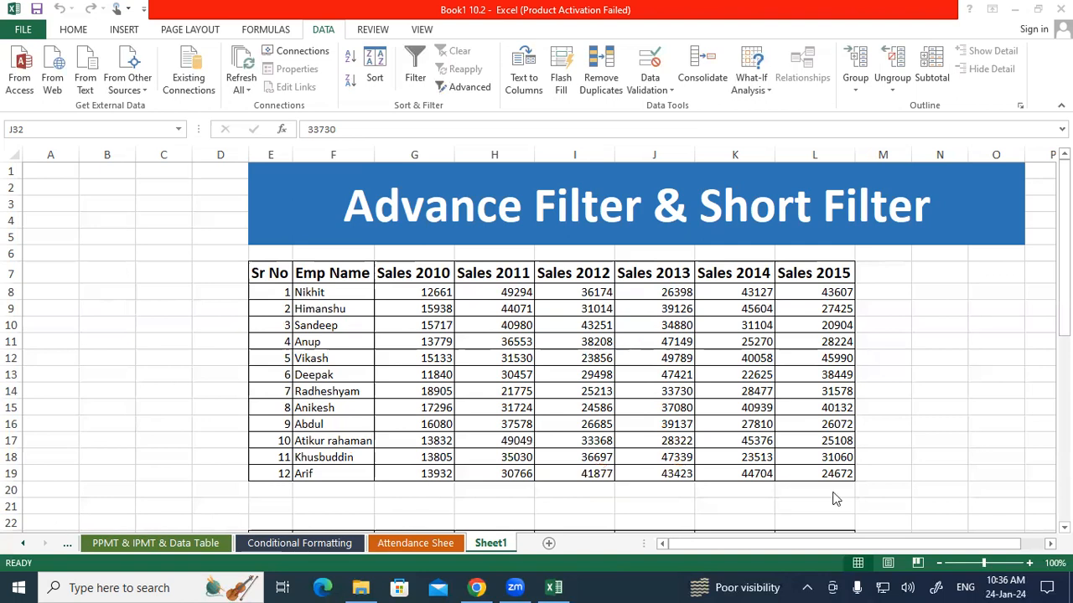
Enter the criterion =">40000" under Sales 2012 in cell I24 and check it against the Sales 2013 criterion
scroll(826, 487, "down", 2)
left_click(567, 457)
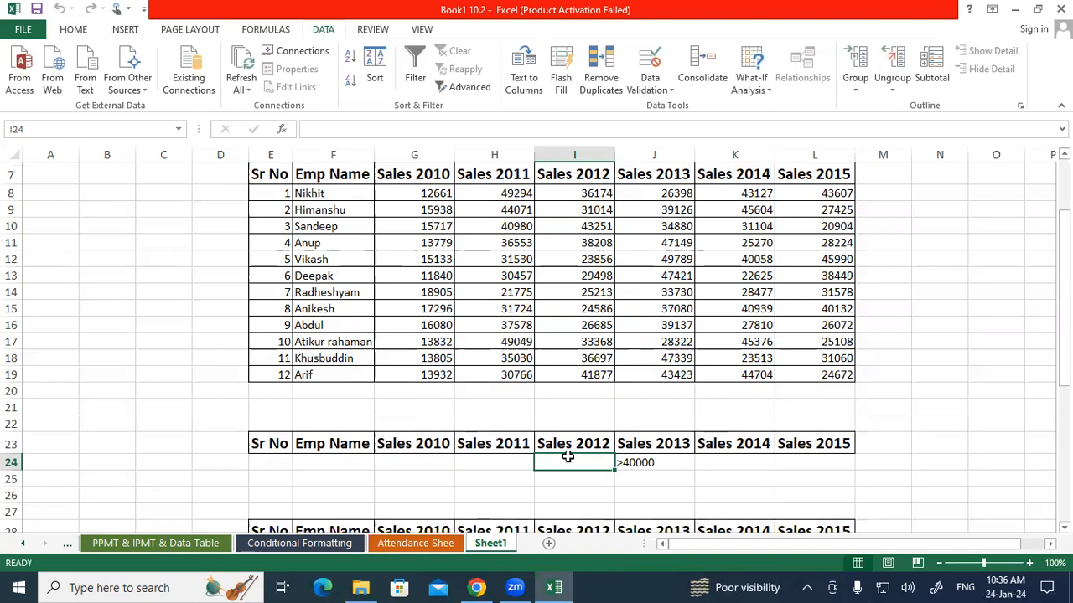
type("=")
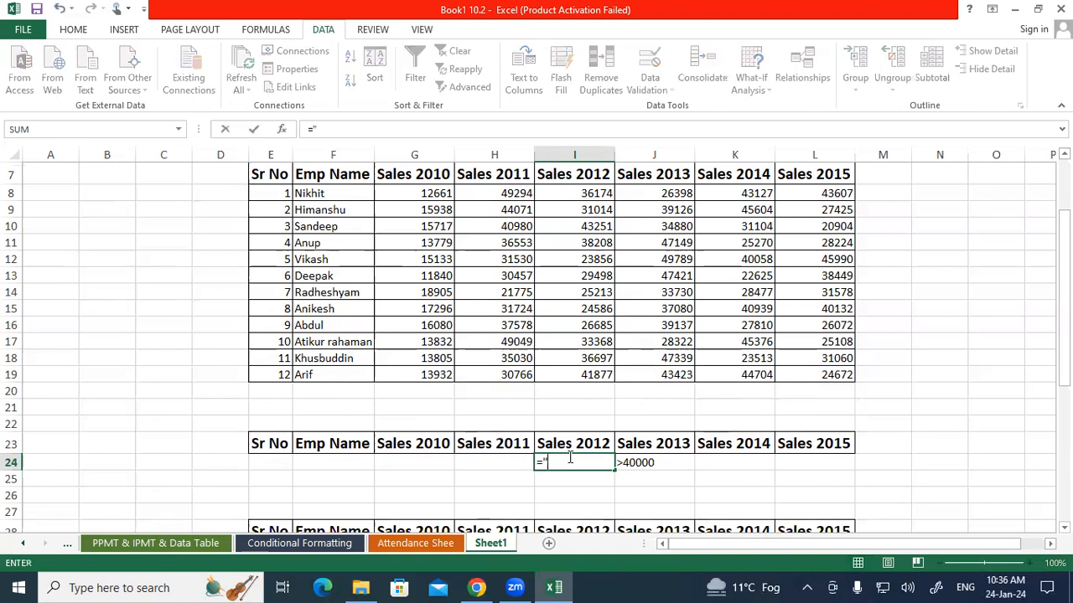
type("\">4000")
left_click(568, 462)
key("Return")
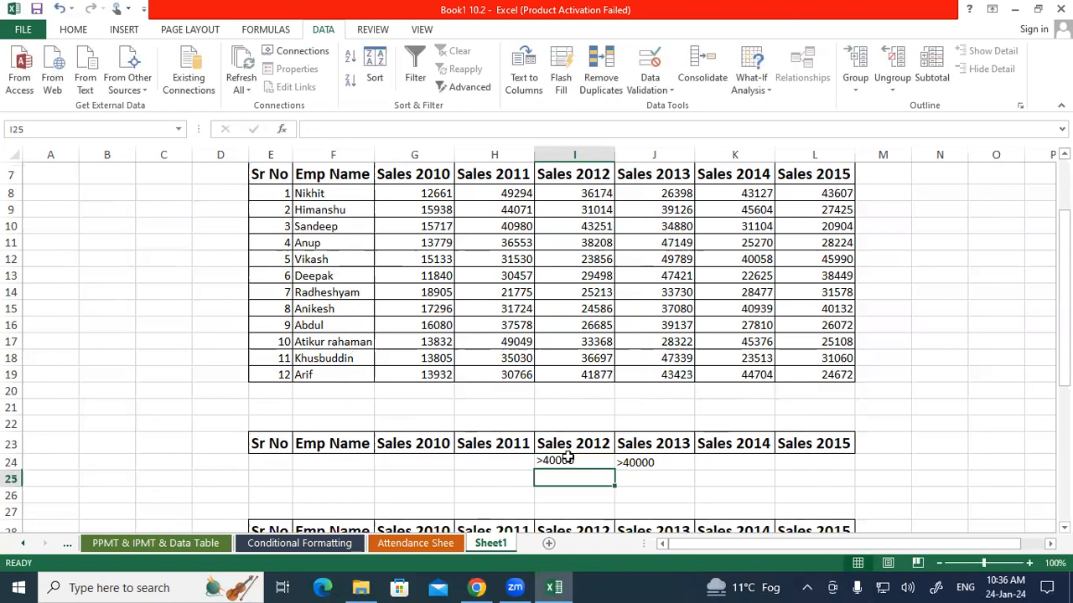
left_click(588, 463)
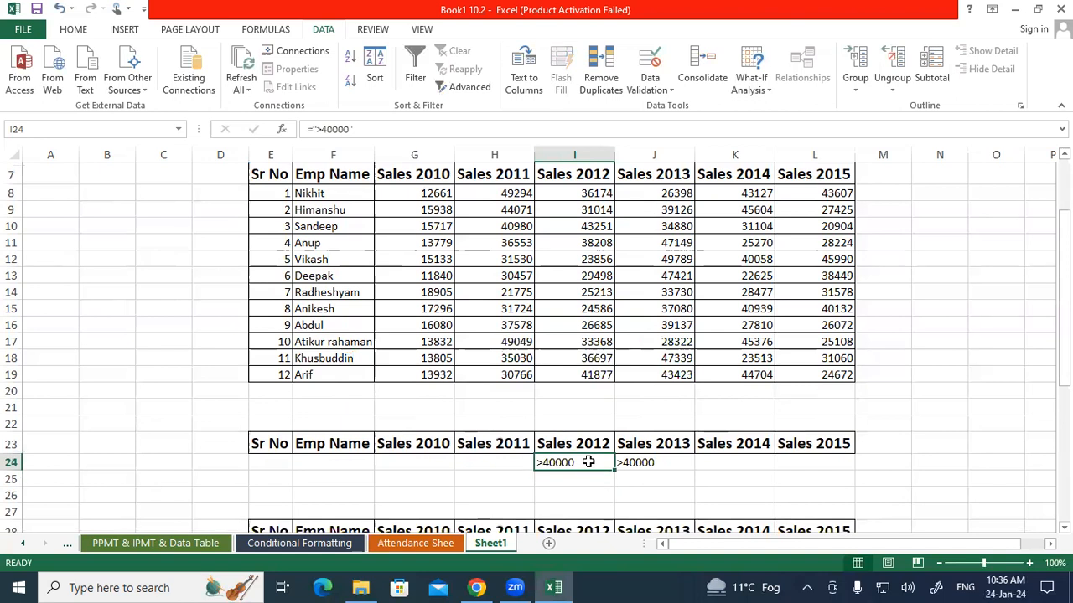
left_click(628, 463)
Start an Advanced Filter on the sales table $E$7:$L$19 with E23:L24 (Sheet1!Criteria) as the criteria range
scroll(354, 266, "up", 1)
left_click_drag(270, 223, 821, 427)
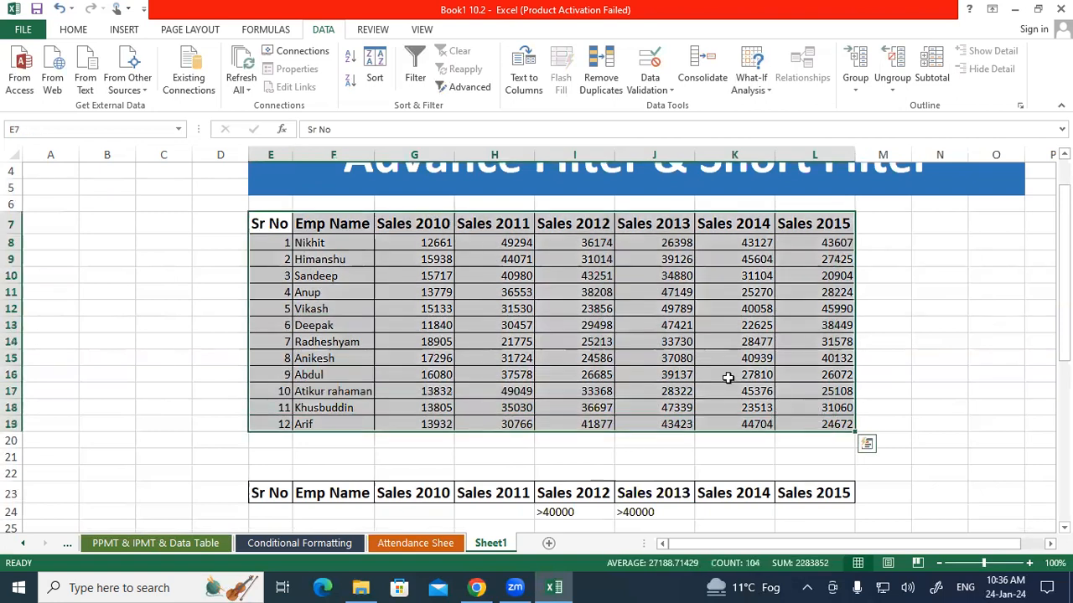
left_click(467, 89)
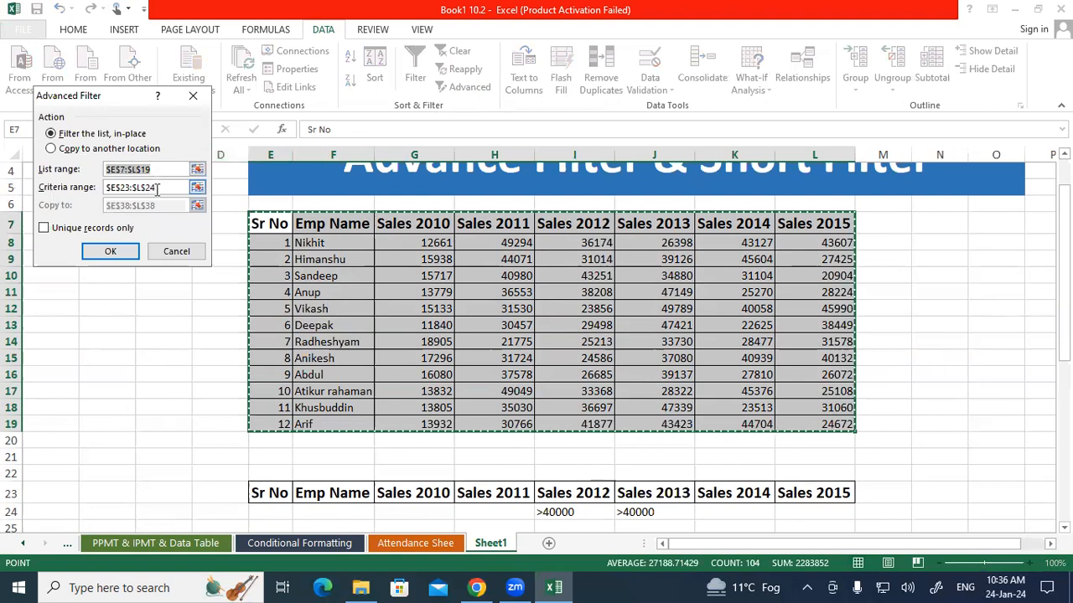
left_click(143, 188)
left_click_drag(258, 484, 838, 513)
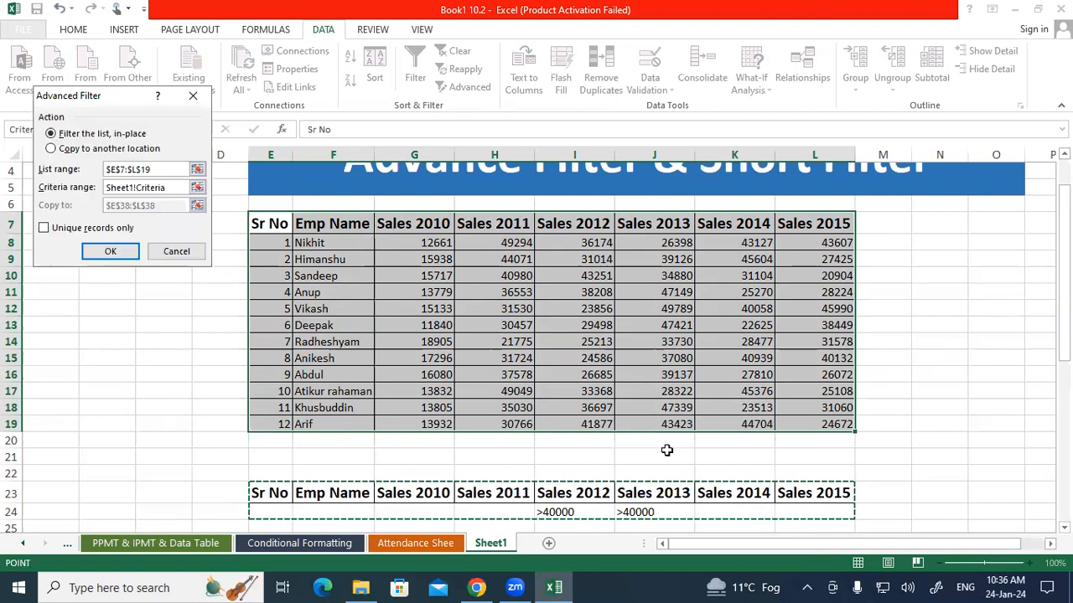
Set the two-criteria filter to copy unique records only to Sheet1!$E$47, and run it
scroll(679, 456, "down", 2)
left_click(67, 149)
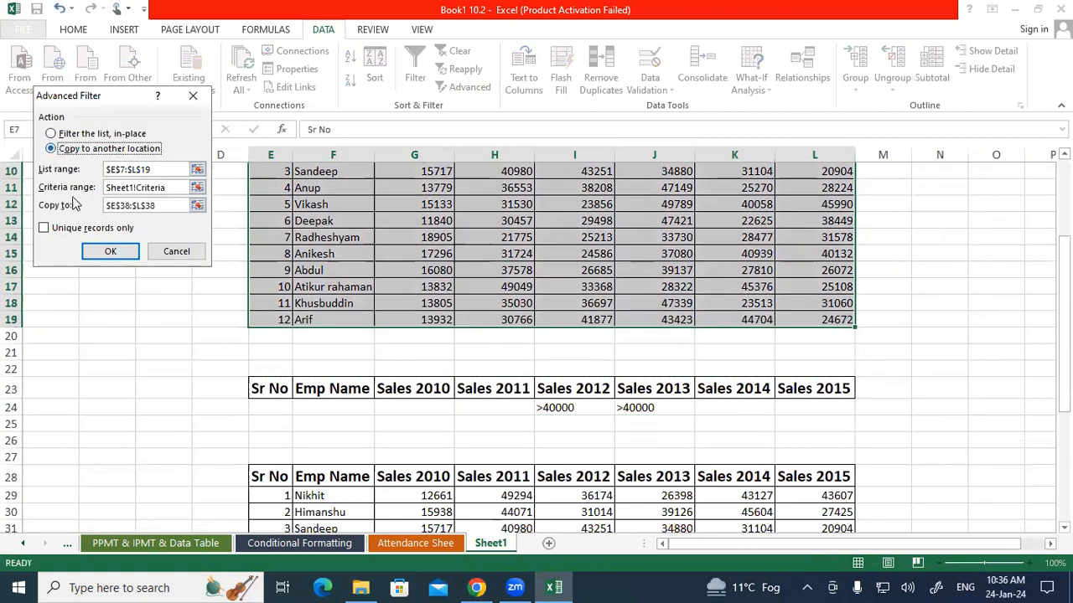
left_click(94, 205)
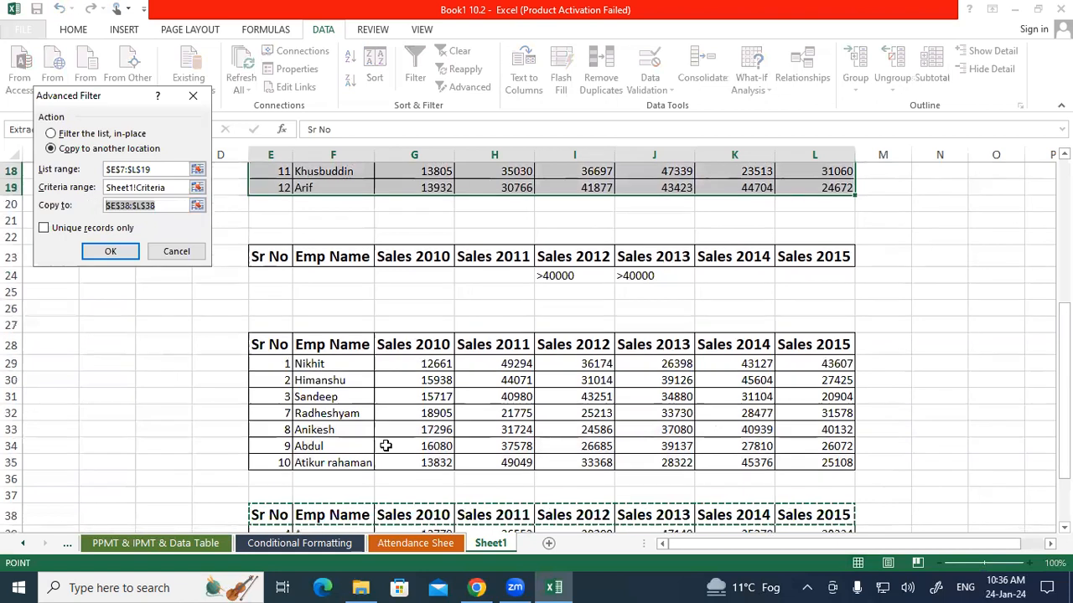
scroll(381, 444, "down", 5)
left_click(273, 406)
left_click(94, 229)
left_click(108, 252)
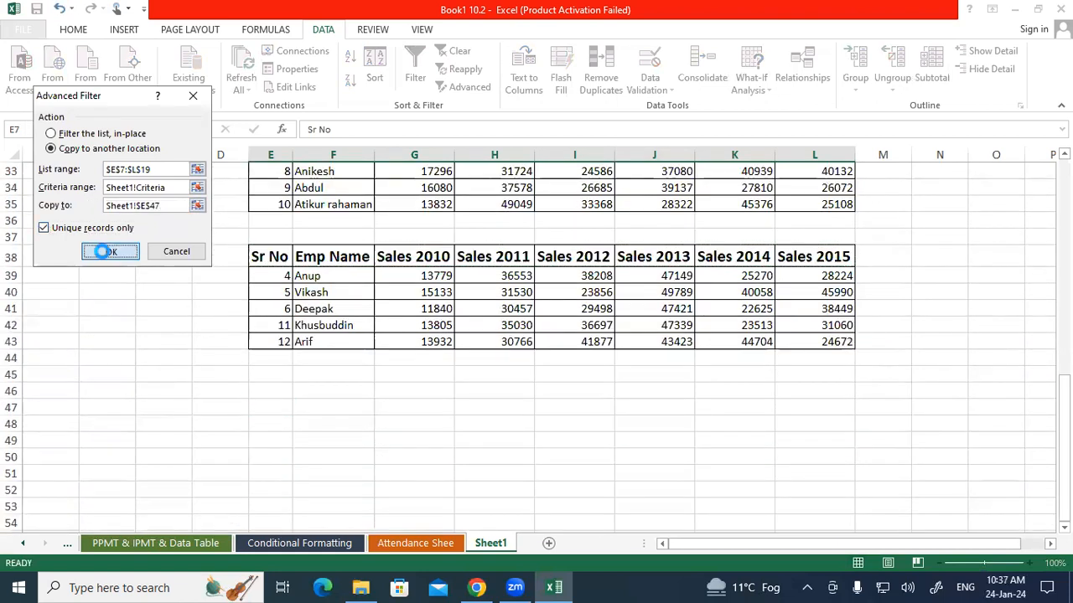
Examine the result row E48:L48 and compare it with the results table above it
scroll(352, 401, "down", 5)
scroll(417, 410, "down", 7)
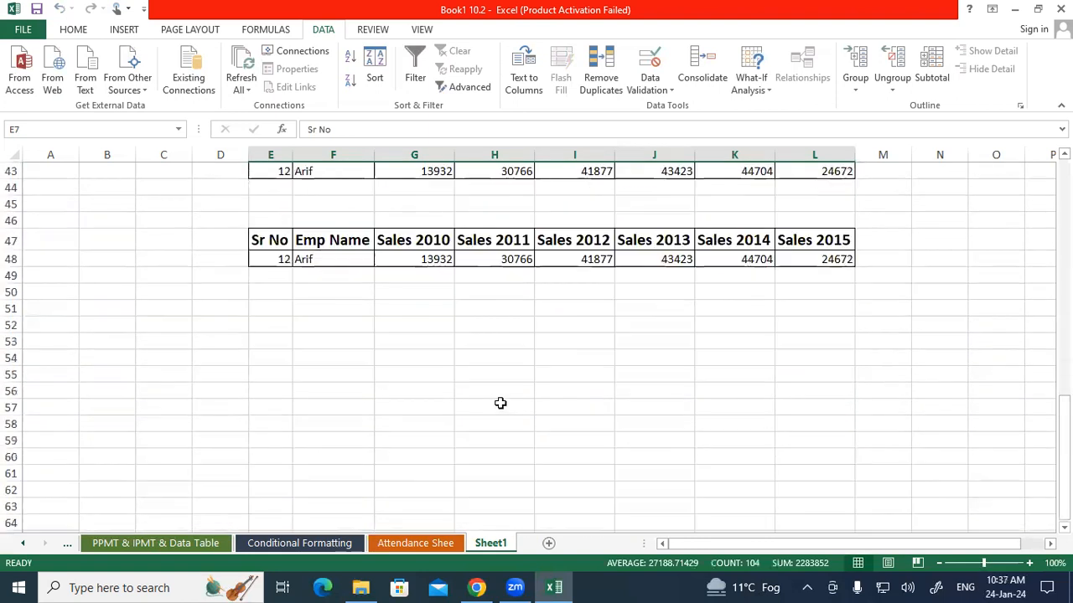
left_click_drag(286, 259, 799, 259)
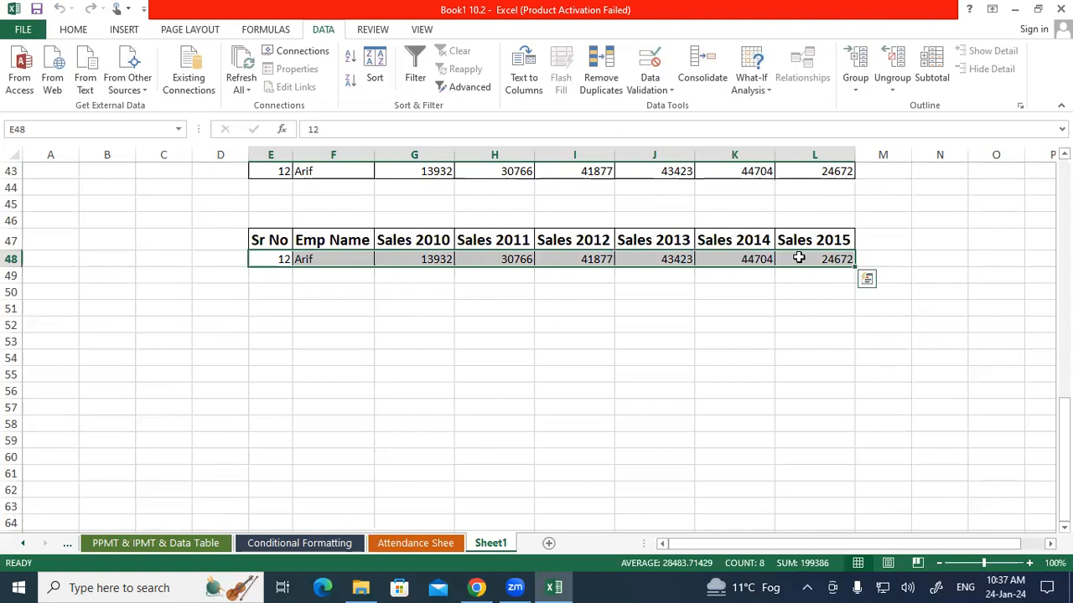
scroll(799, 259, "up", 13)
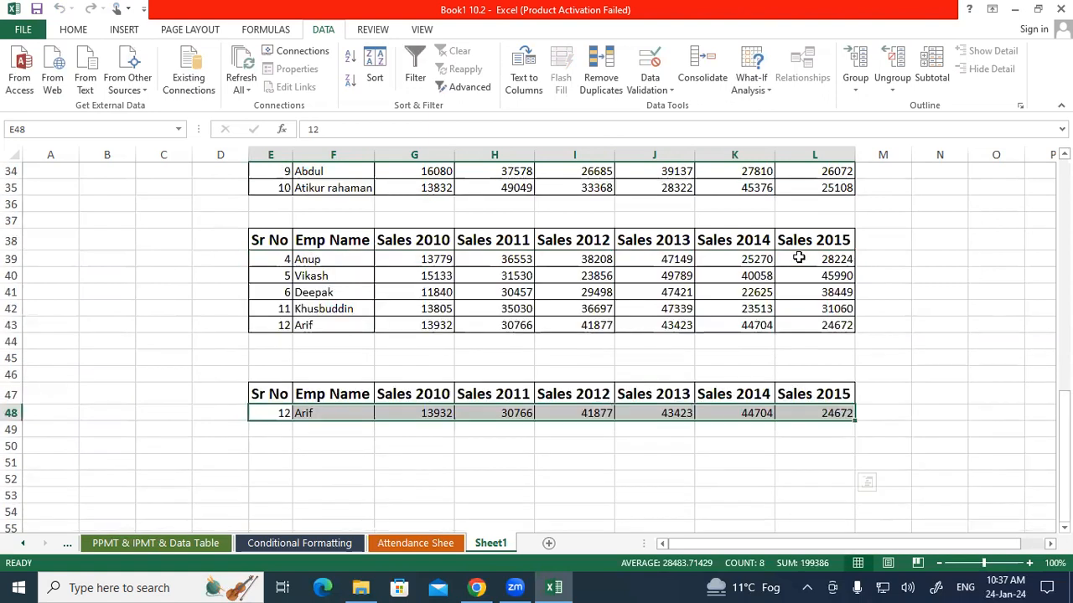
Compare the Sales 2012 and Sales 2013 values in the first rows of the main sales table, particularly row 11, with both criteria
scroll(782, 256, "down", 1)
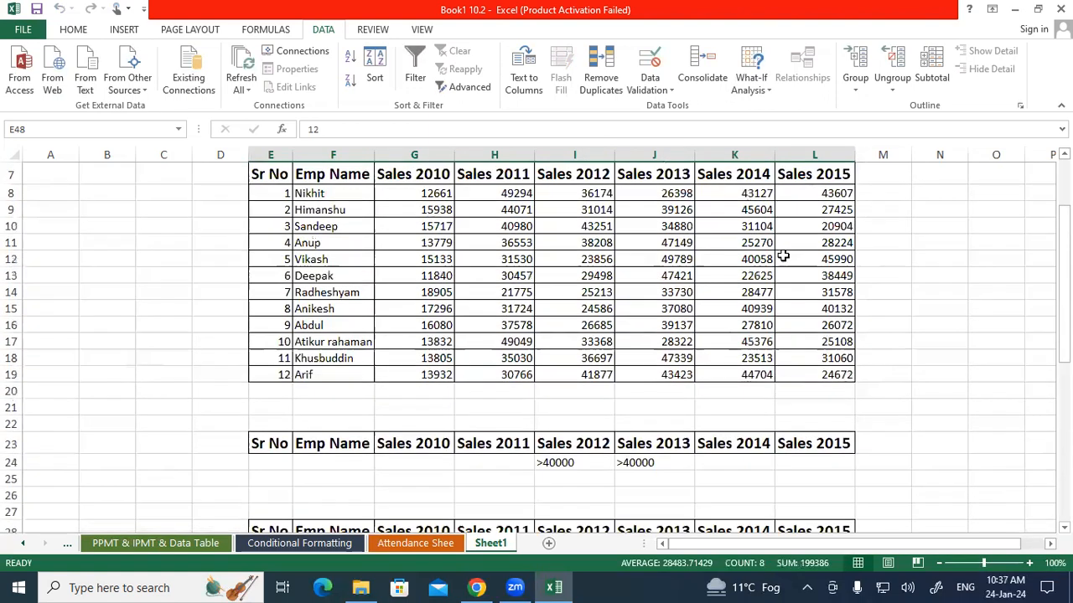
left_click_drag(587, 178, 677, 259)
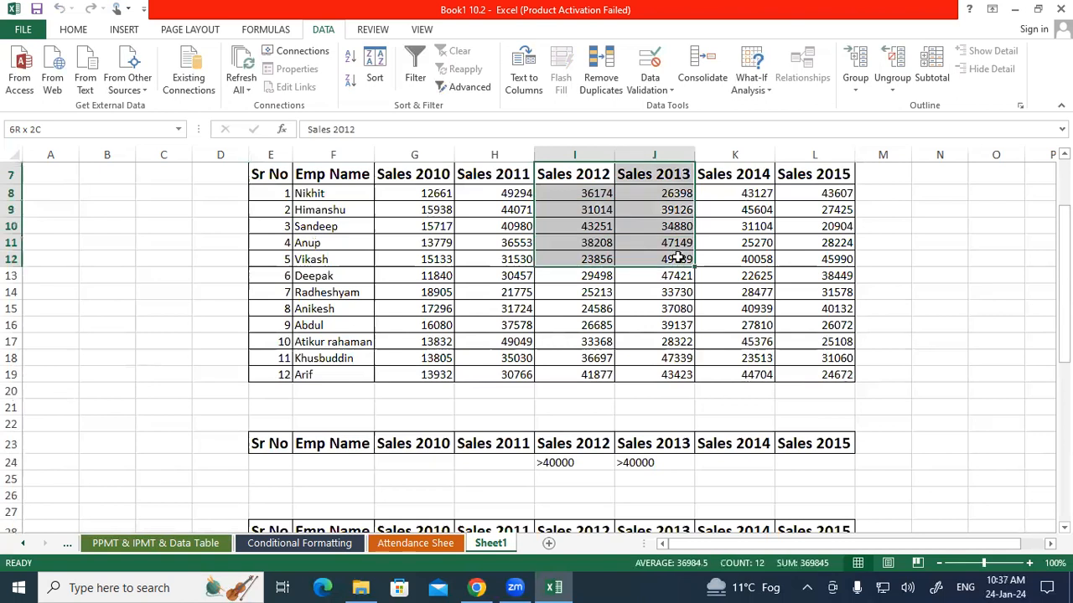
left_click(676, 243)
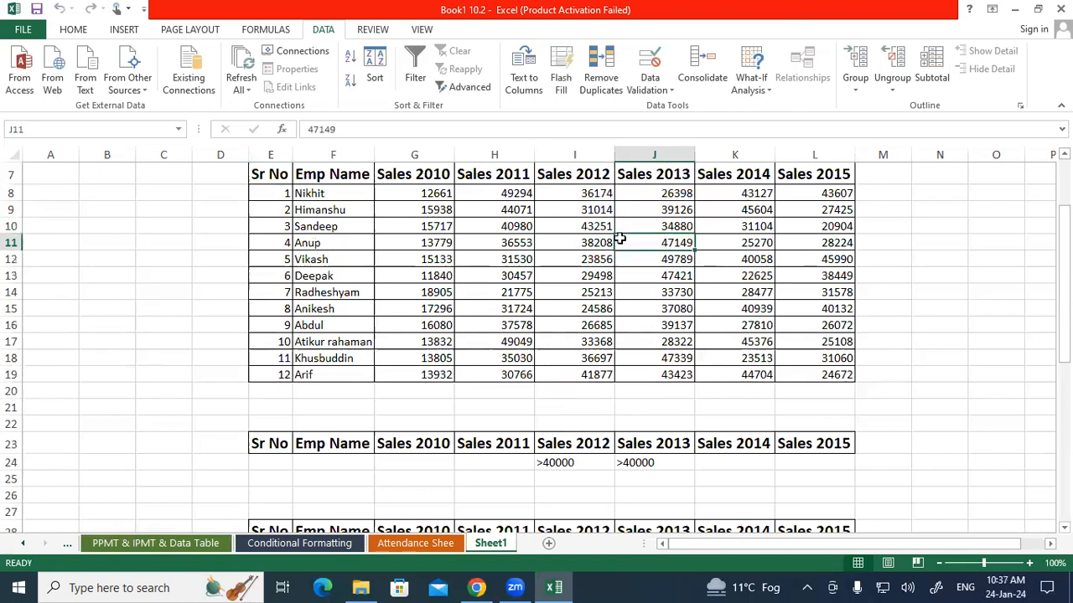
left_click(555, 242)
left_click(342, 246)
left_click_drag(524, 249, 695, 244)
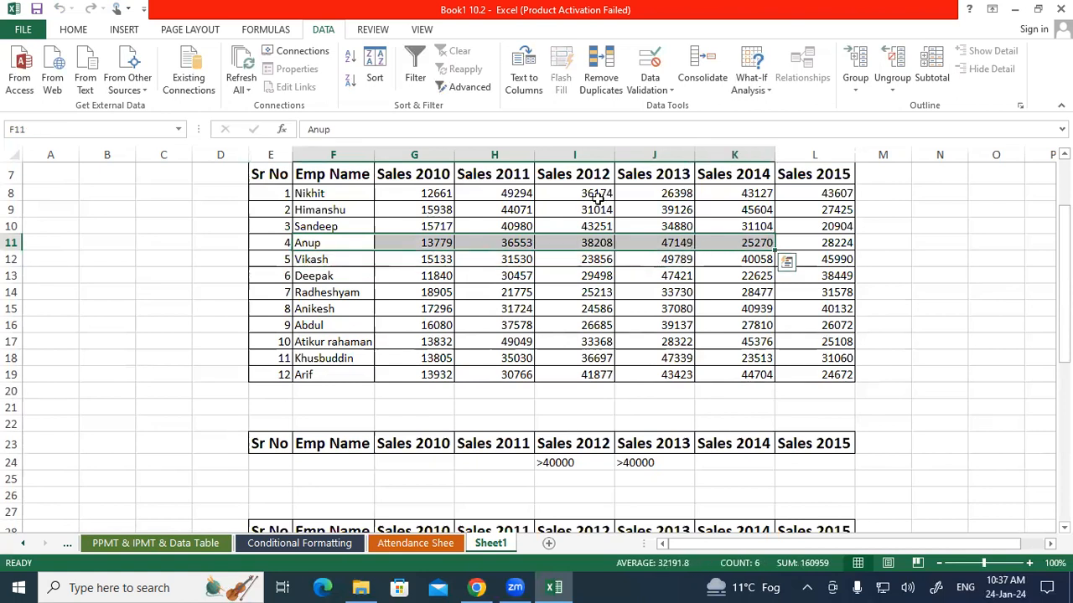
left_click(629, 191)
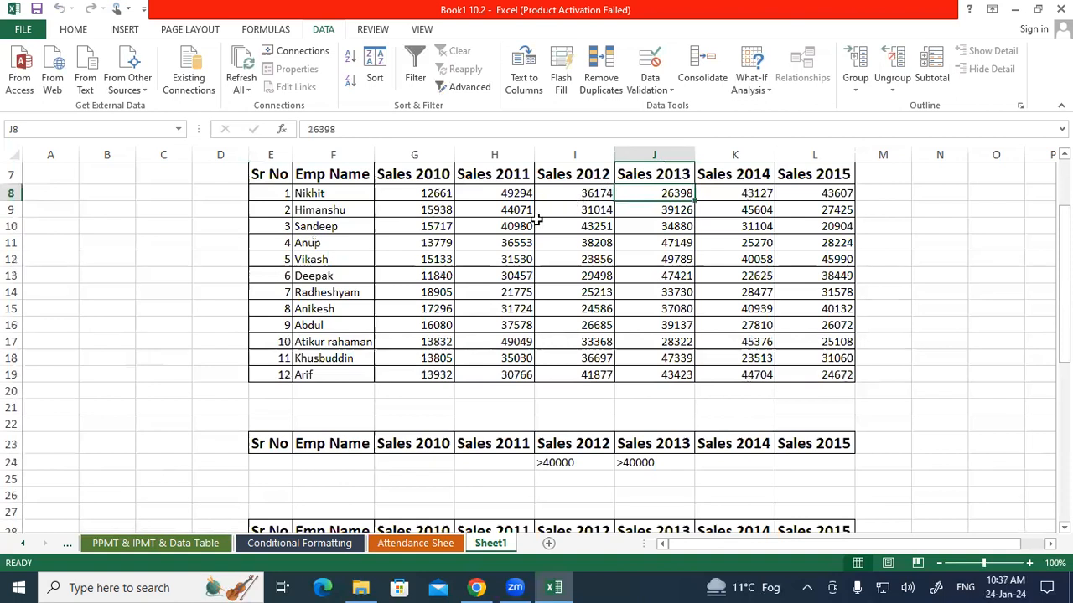
Check the Sales 2012 and Sales 2013 values in row 19 and other rows against the criteria in I24:J24
left_click_drag(579, 373, 635, 374)
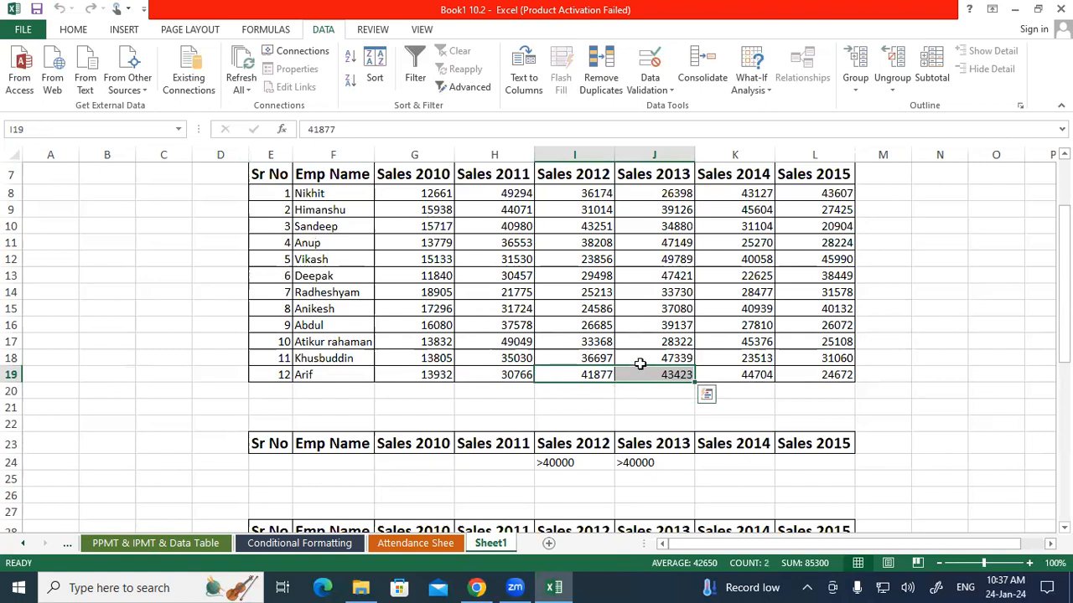
left_click(511, 227)
left_click(560, 228)
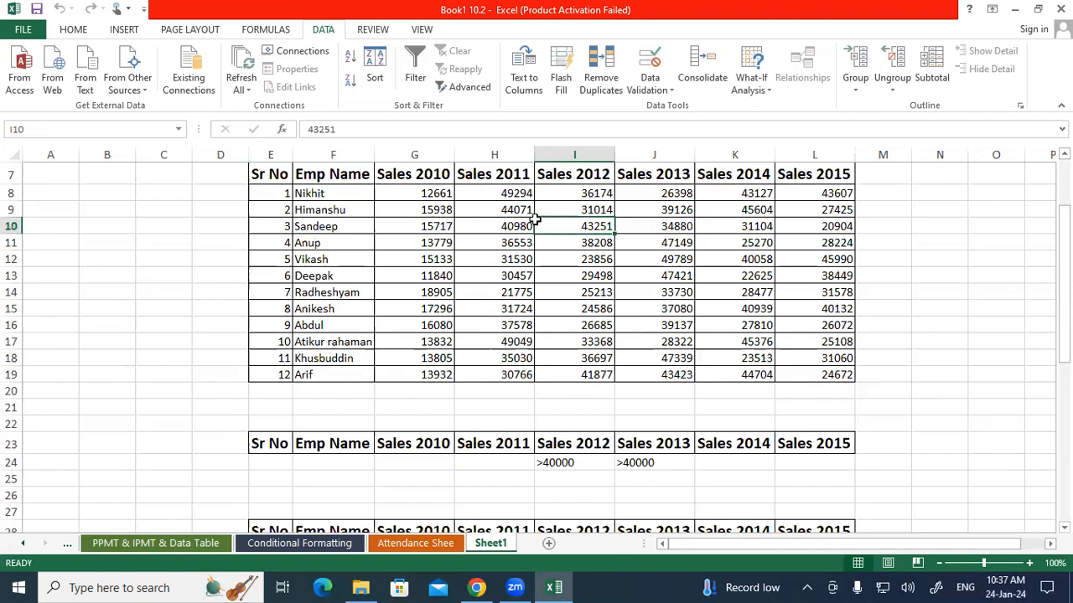
left_click(586, 209)
left_click(574, 292)
left_click(445, 324)
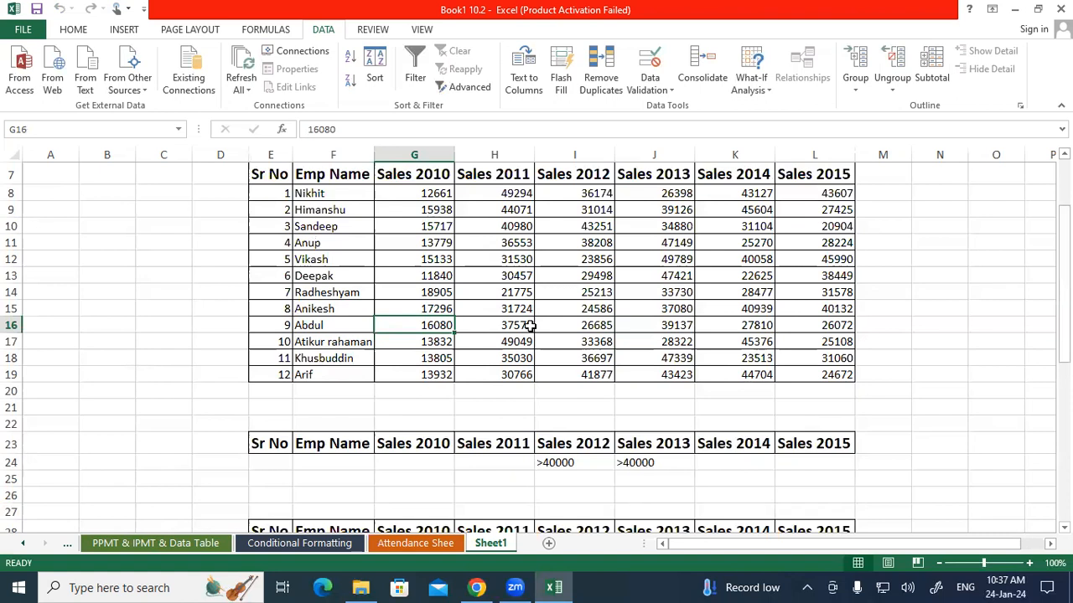
scroll(637, 399, "down", 1)
left_click_drag(570, 407, 639, 409)
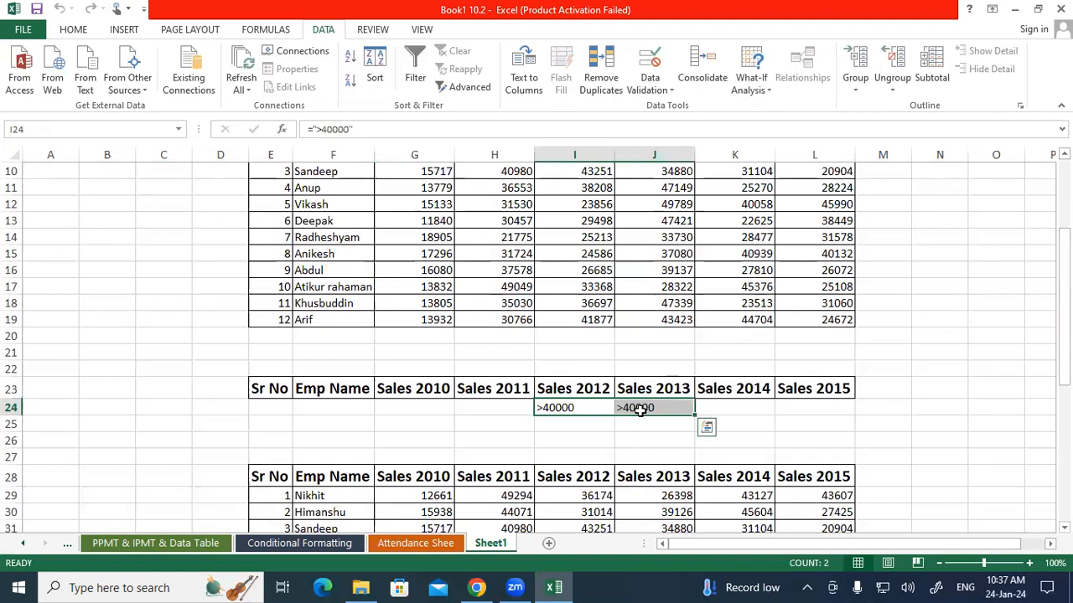
scroll(639, 409, "up", 3)
left_click_drag(276, 284, 810, 472)
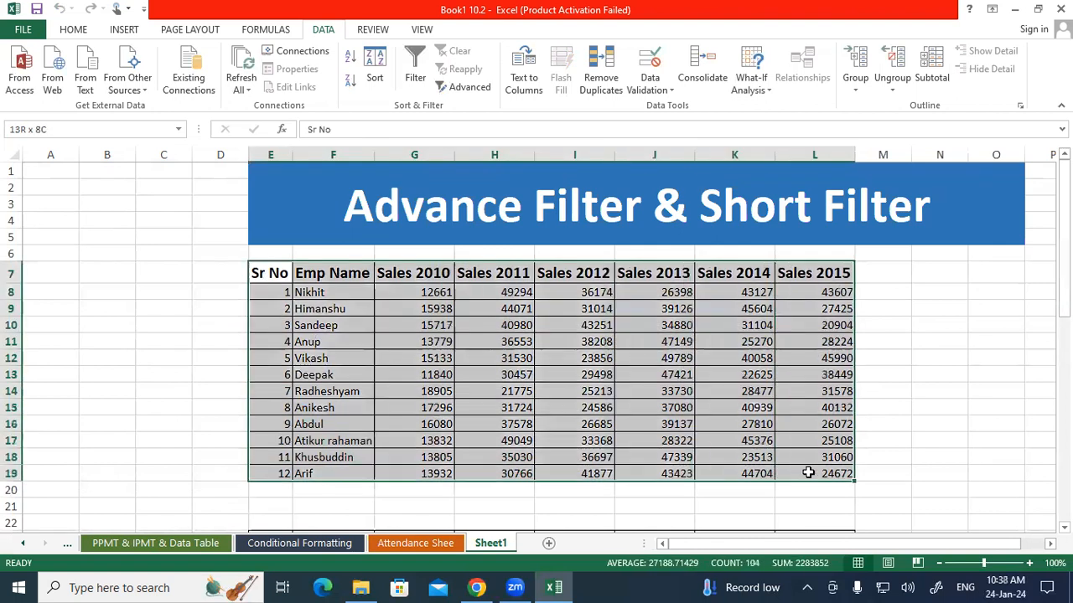
left_click(458, 87)
left_click(50, 148)
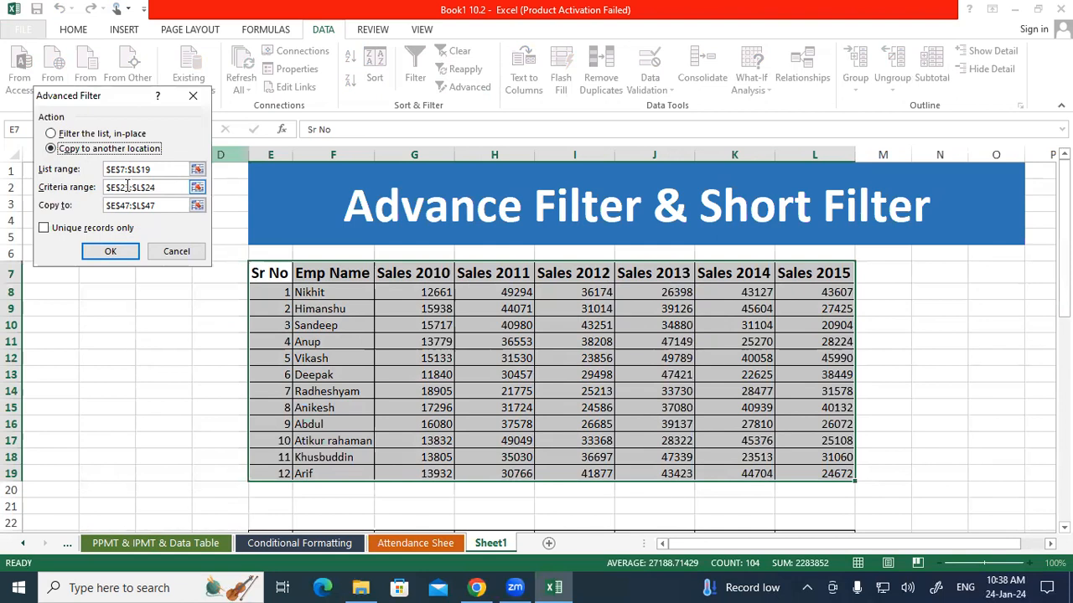
left_click(176, 250)
left_click_drag(270, 276, 842, 474)
left_click_drag(760, 240, 869, 233)
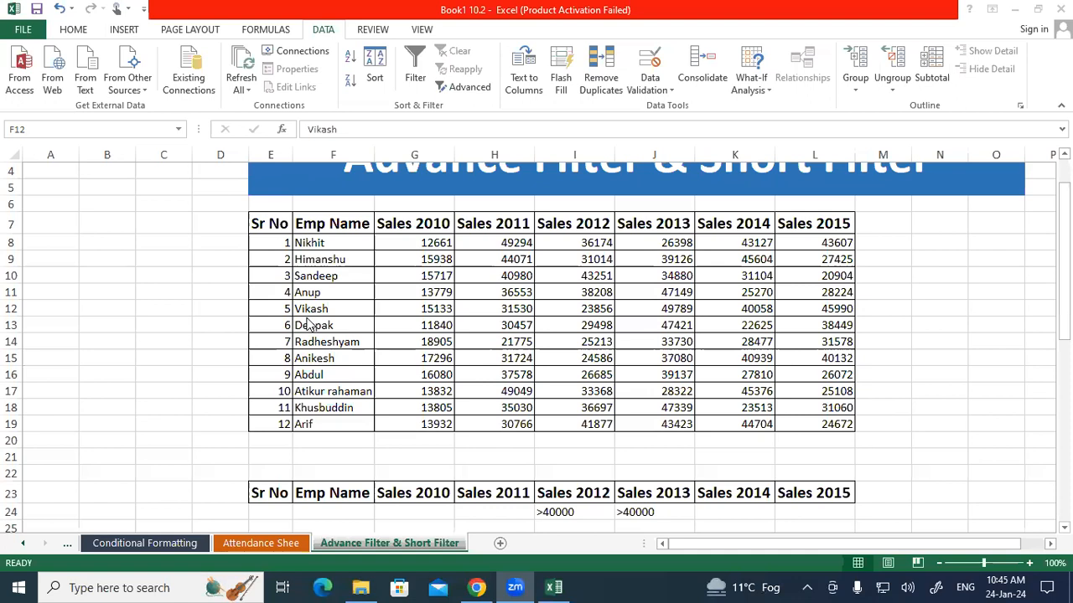
Clear the Sales 2012 and Sales 2013 criteria from cells I24:J24
left_click(310, 307)
left_click_drag(285, 230, 825, 423)
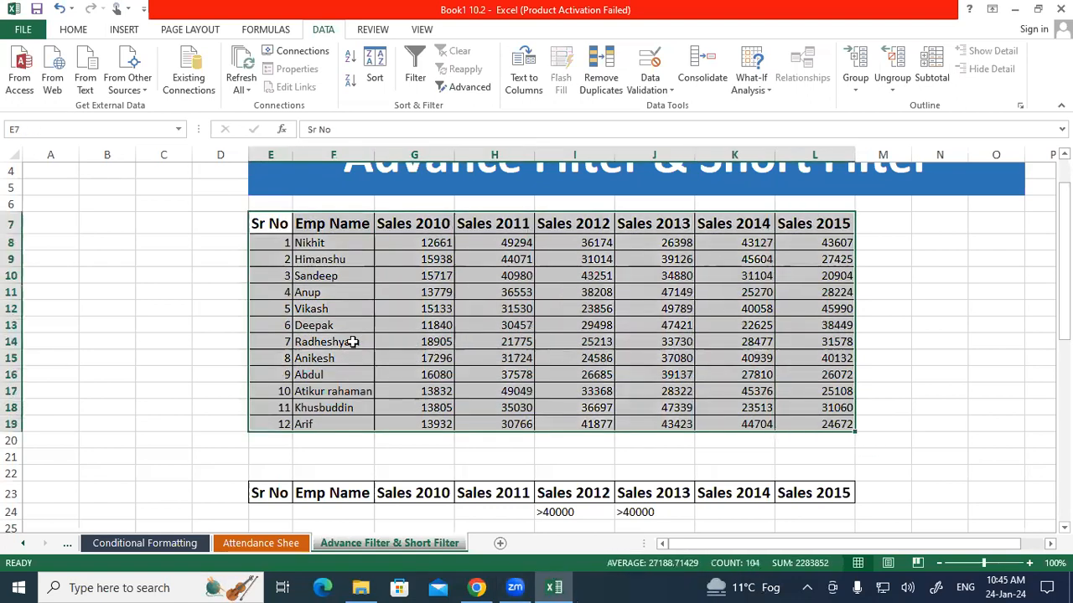
left_click(279, 341)
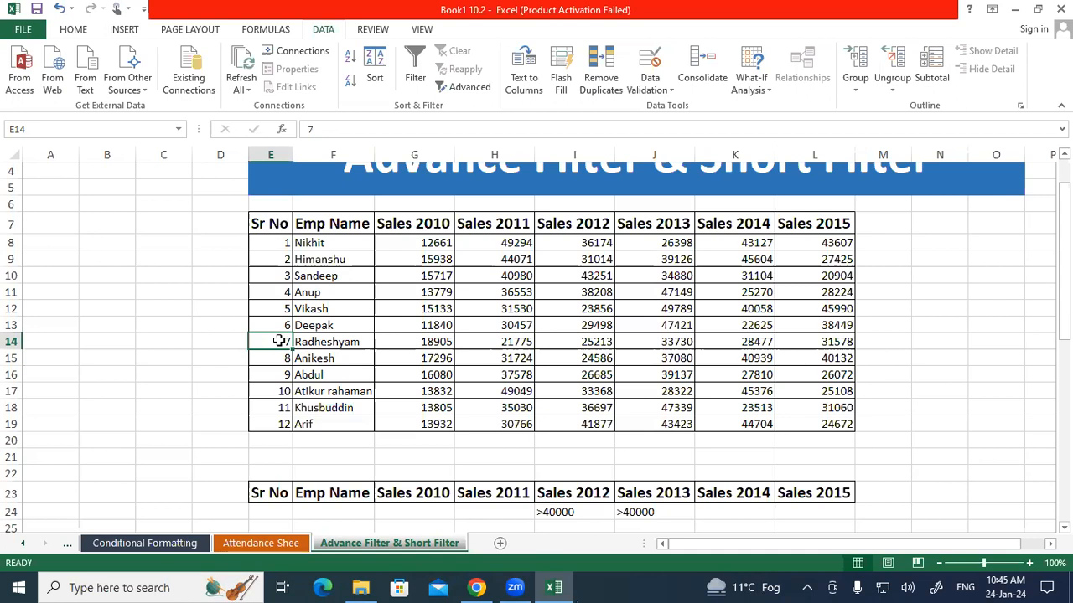
scroll(280, 342, "down", 1)
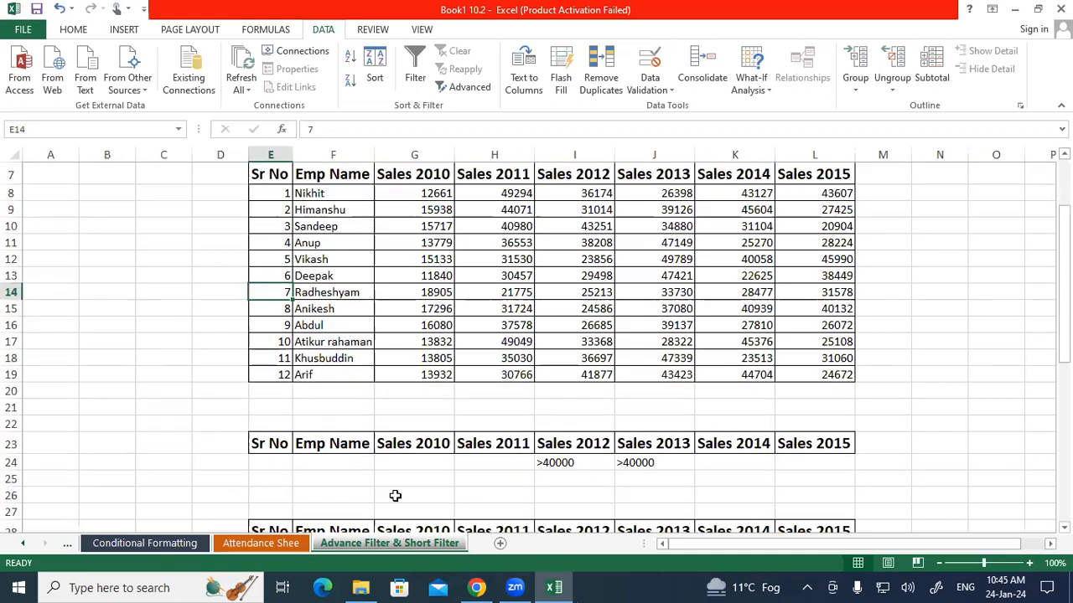
left_click_drag(556, 462, 637, 463)
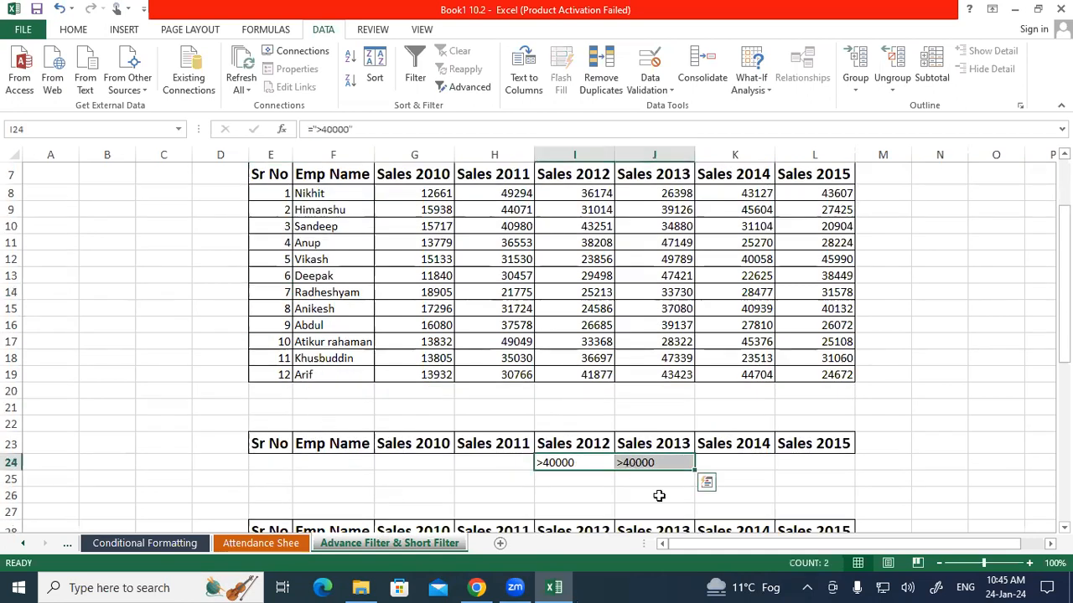
key("Delete")
Enter the criterion >7 under Sr No in cell E24 and compare it with serial number 7 in the sales table
left_click(278, 464)
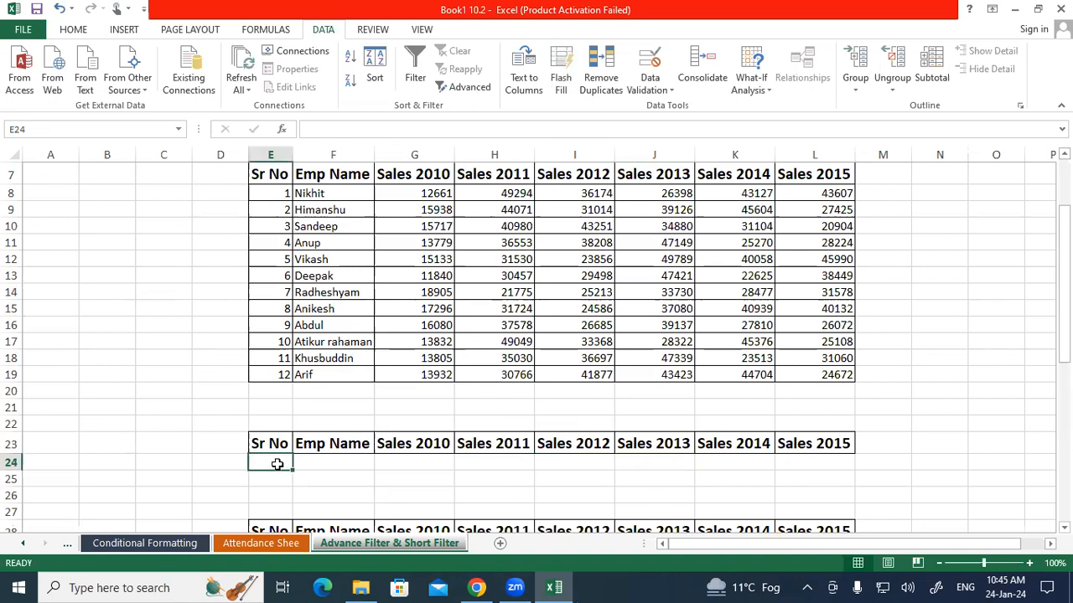
type(">7")
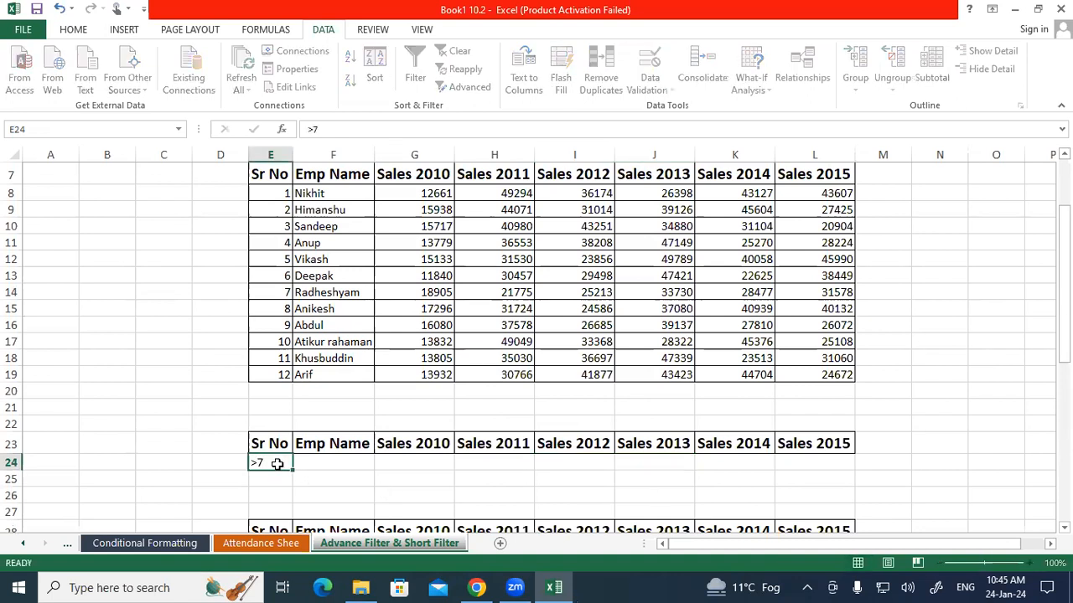
key("Return")
left_click(277, 463)
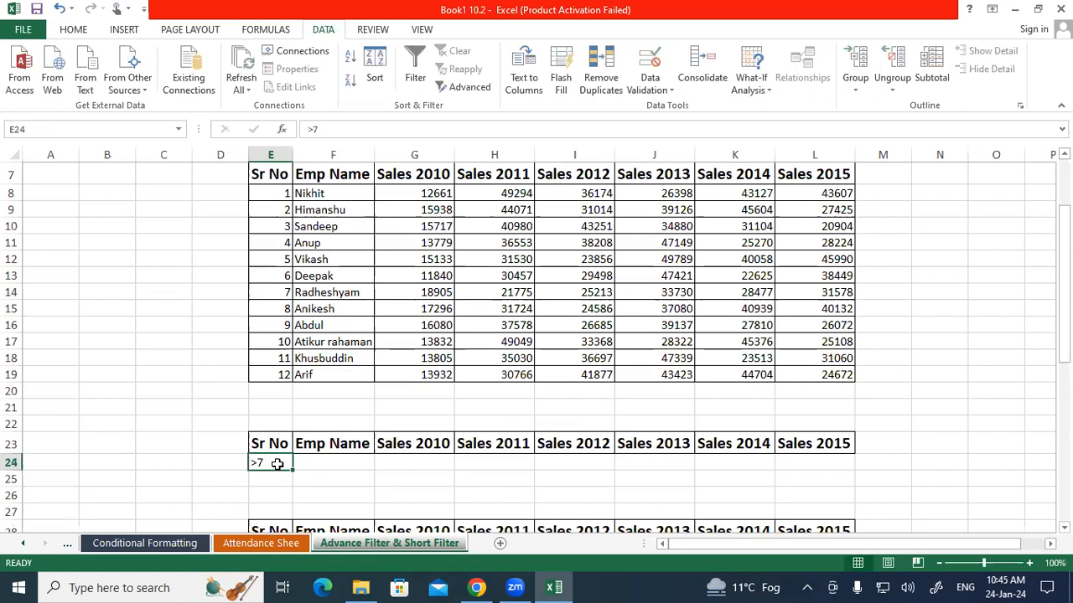
left_click_drag(270, 290, 302, 289)
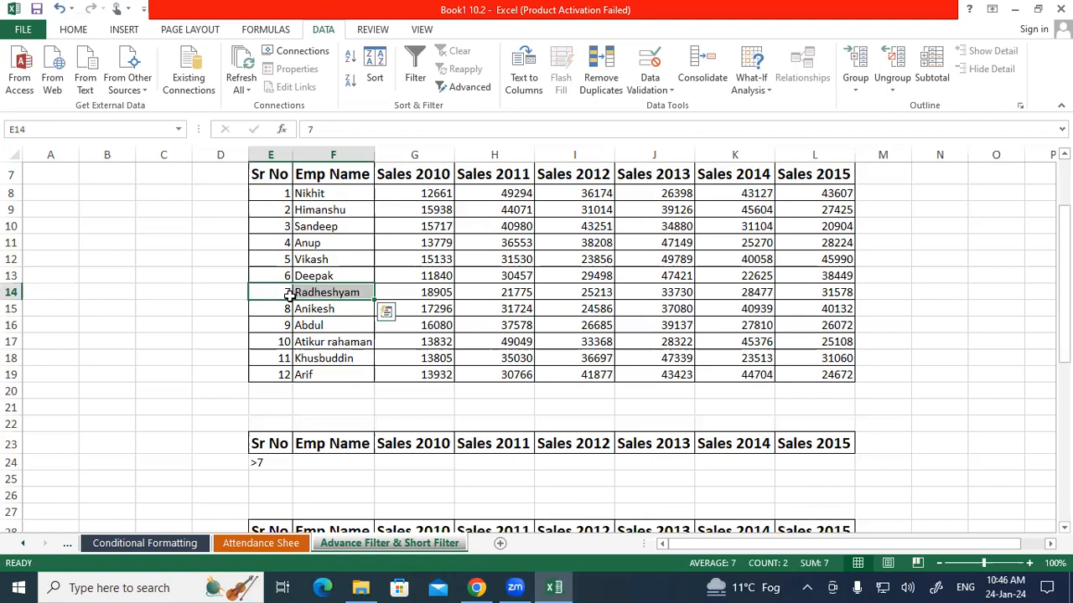
left_click(282, 289)
Run an in-place Advanced Filter on $E$7:$L$19 with E23:L24 as the criteria range, limited to unique records only
left_click(456, 92)
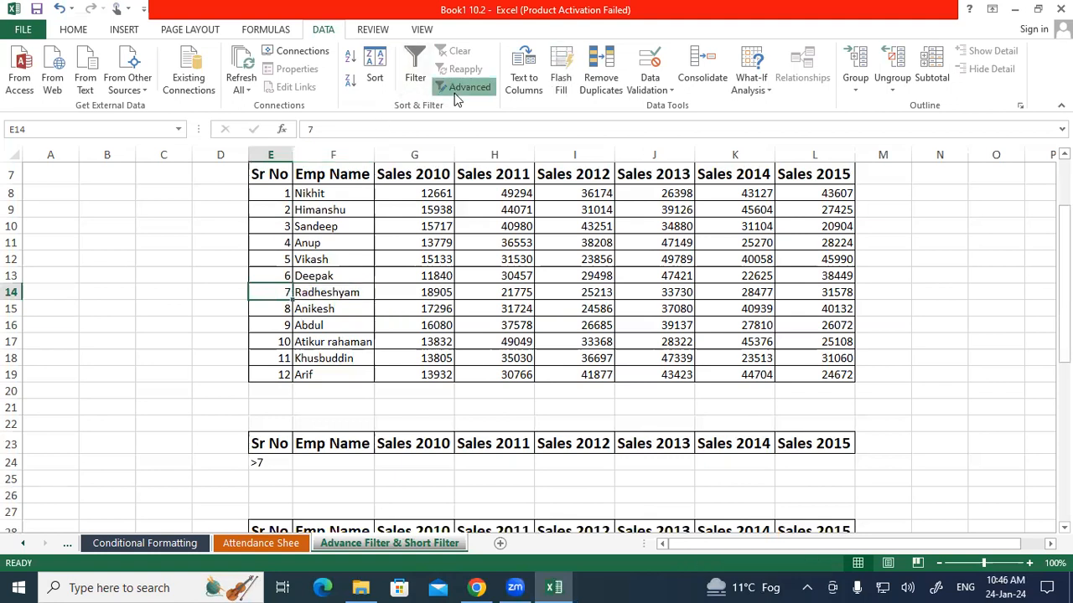
left_click_drag(256, 171, 807, 369)
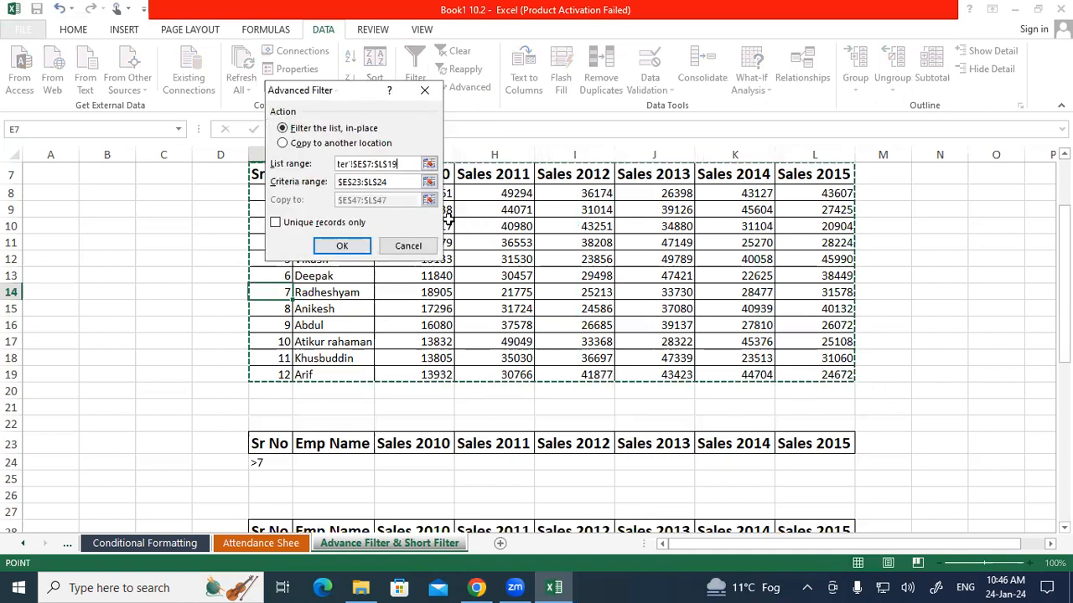
key("Tab")
left_click_drag(258, 439, 851, 468)
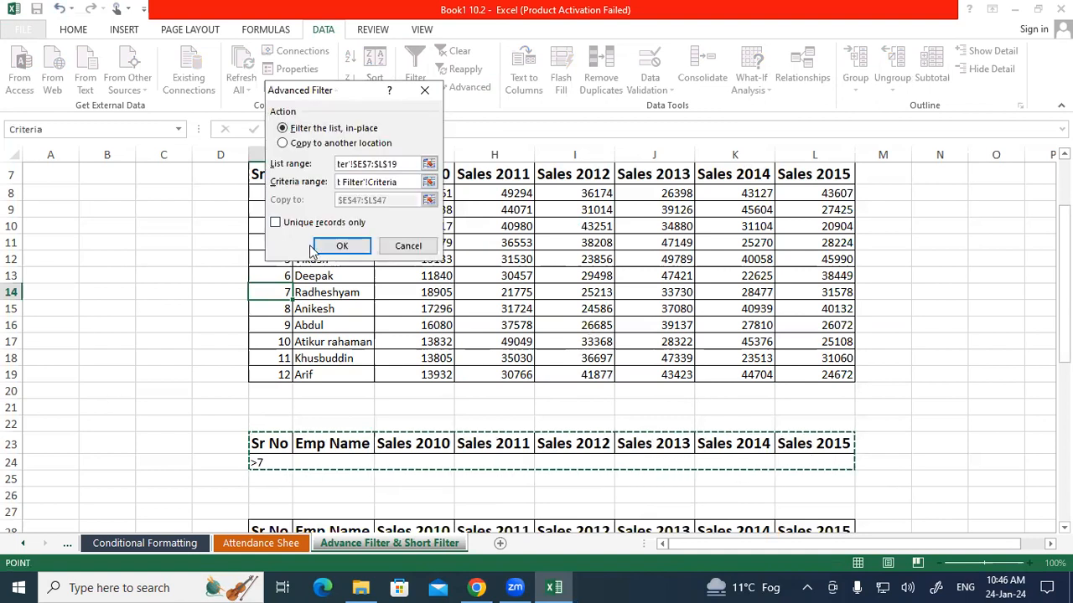
left_click(306, 224)
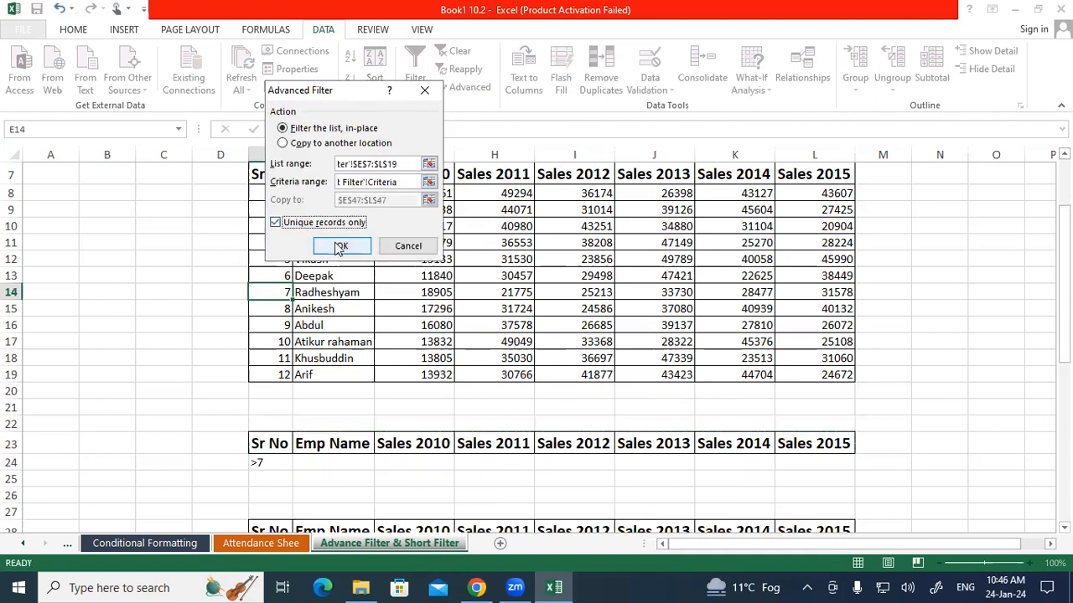
left_click(340, 248)
Review the Sr No values of the filtered rows and clear the filter from the sales table
scroll(343, 248, "up", 1)
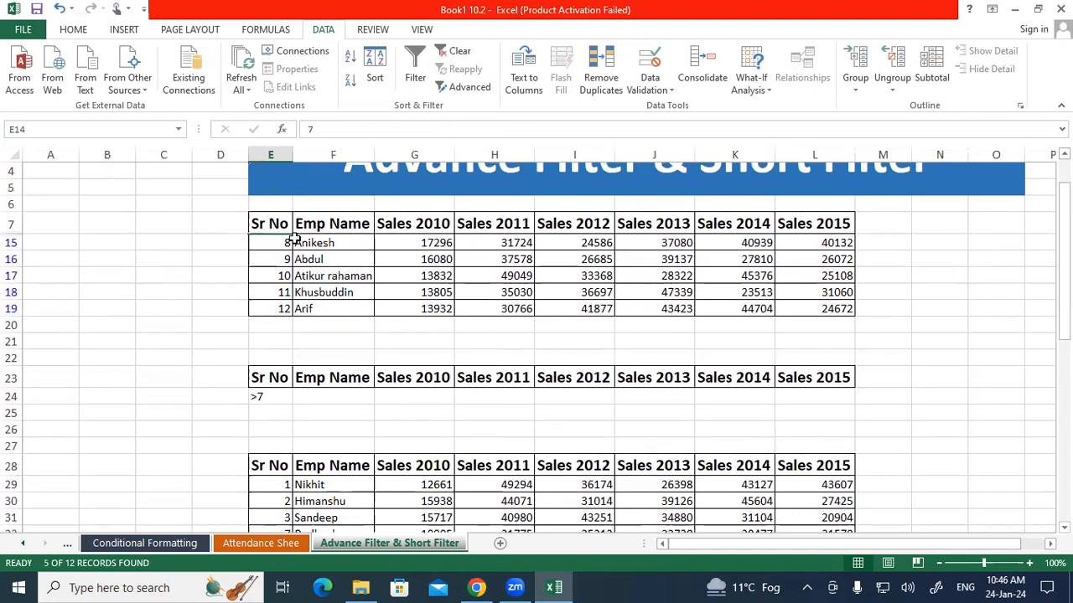
left_click_drag(285, 250, 285, 310)
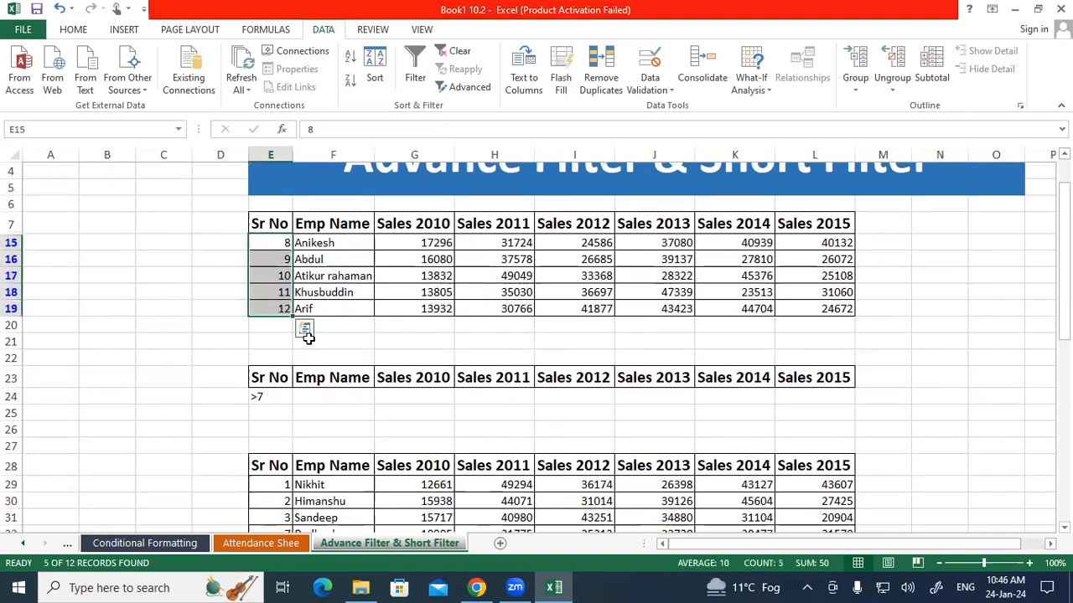
left_click(308, 339)
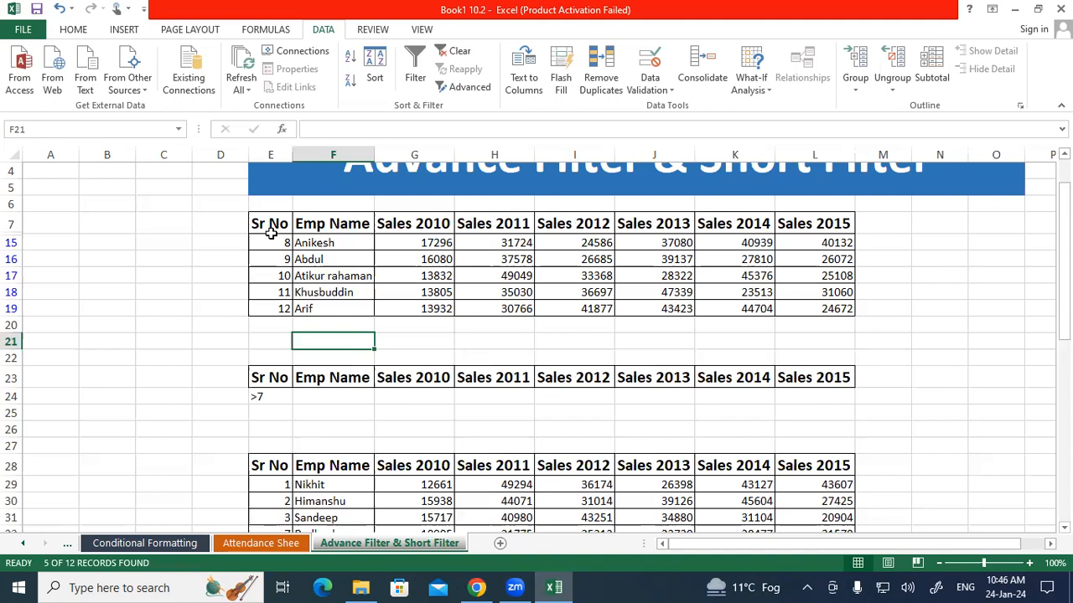
left_click(445, 55)
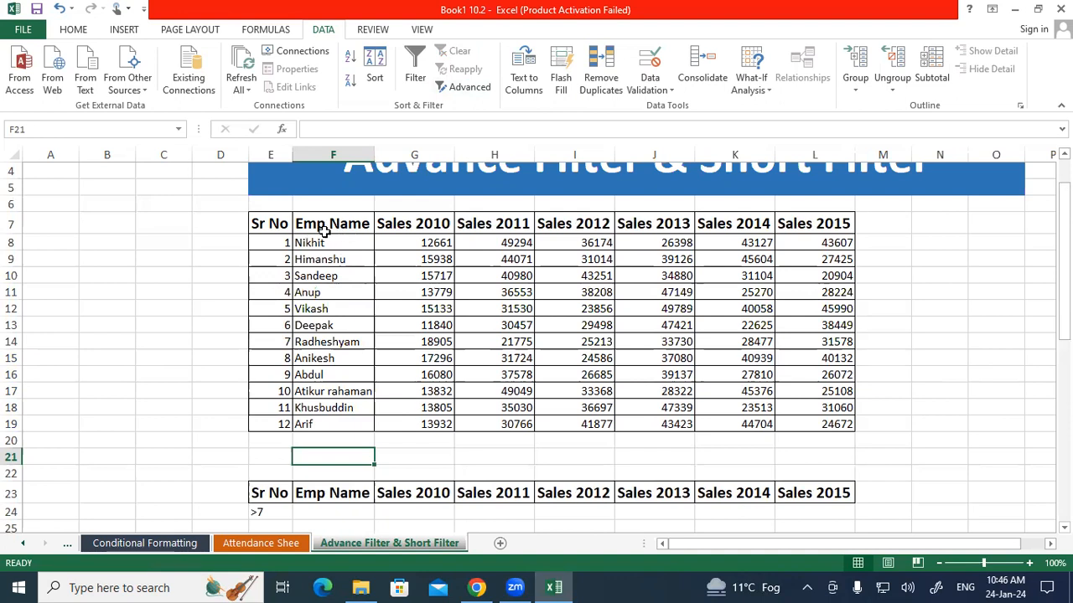
left_click_drag(277, 223, 811, 223)
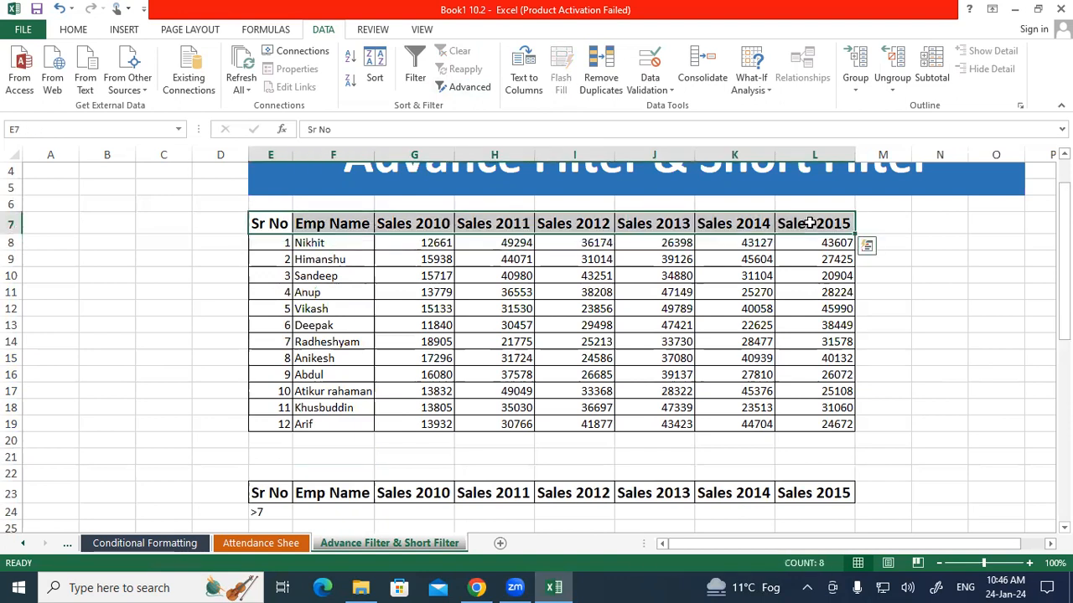
left_click(319, 262)
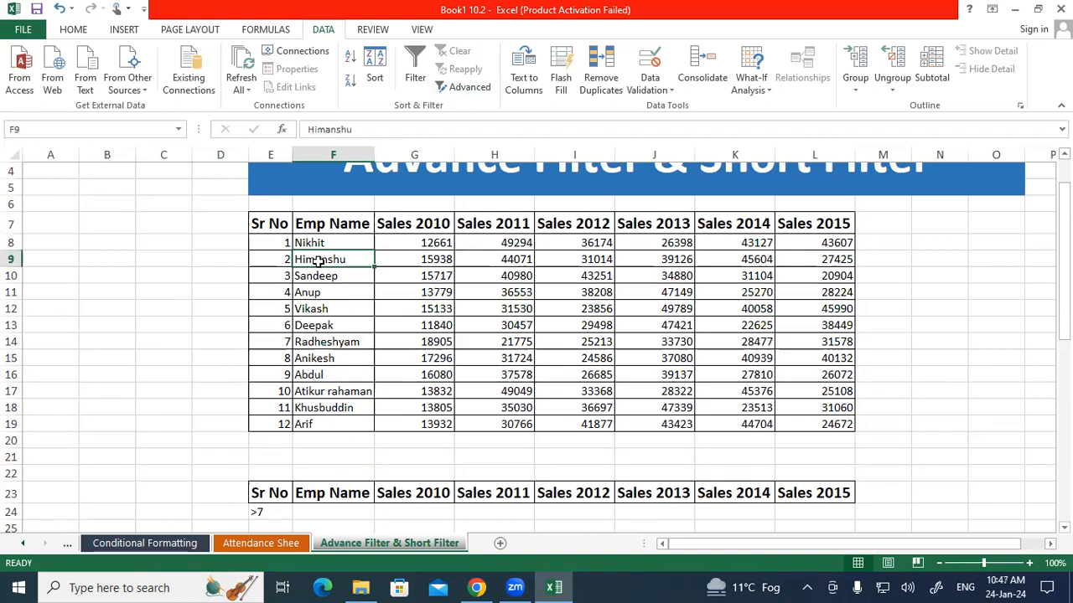
scroll(318, 261, "up", 1)
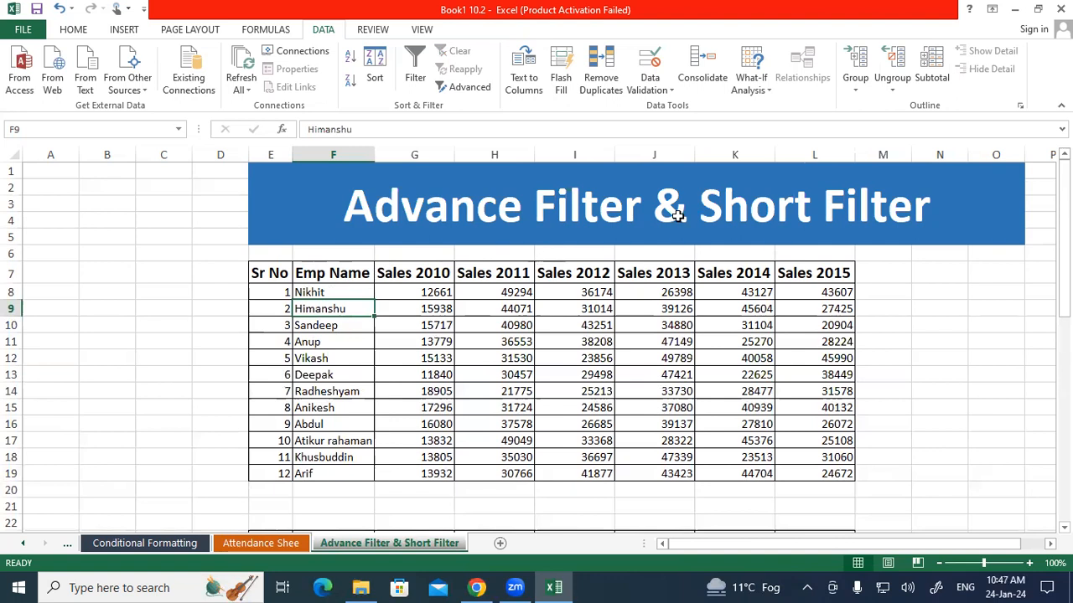
left_click(850, 194)
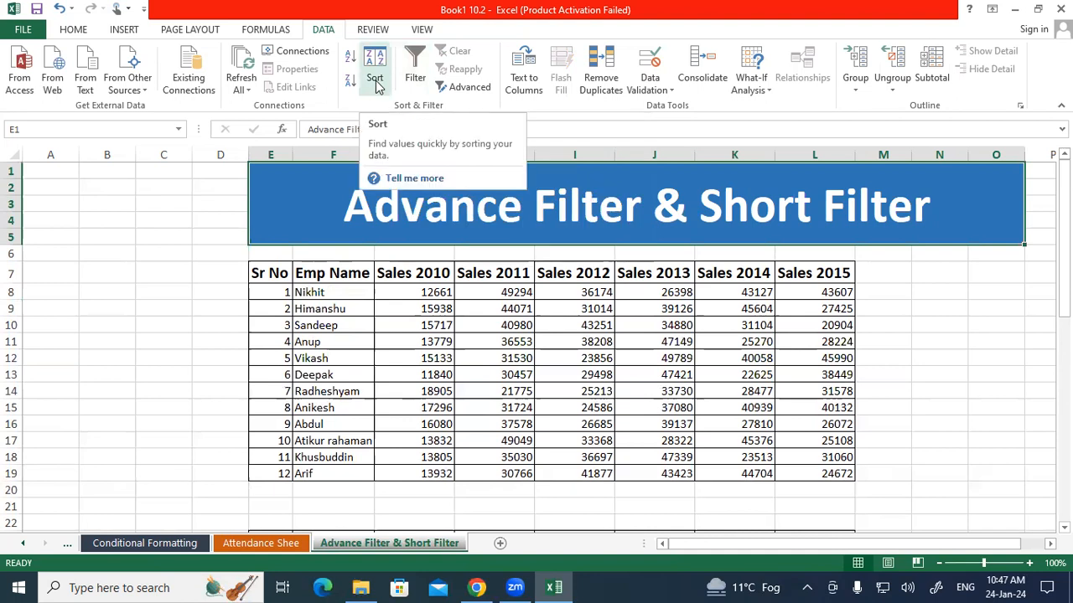
Select the employee names in F8:F19 and start sorting them A to Z
left_click(334, 309)
left_click(398, 277)
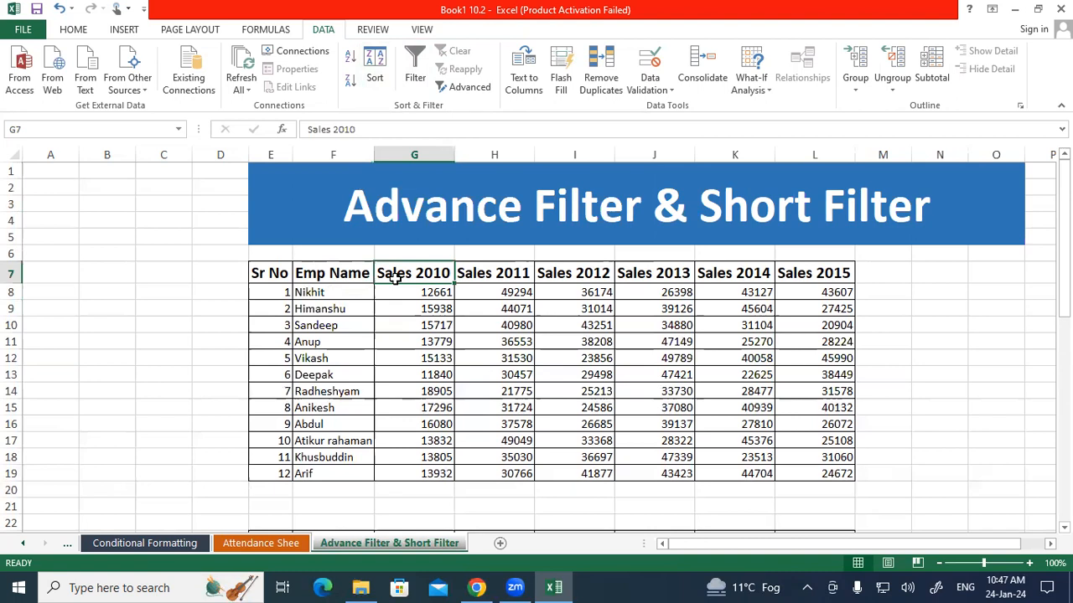
left_click_drag(325, 291, 311, 473)
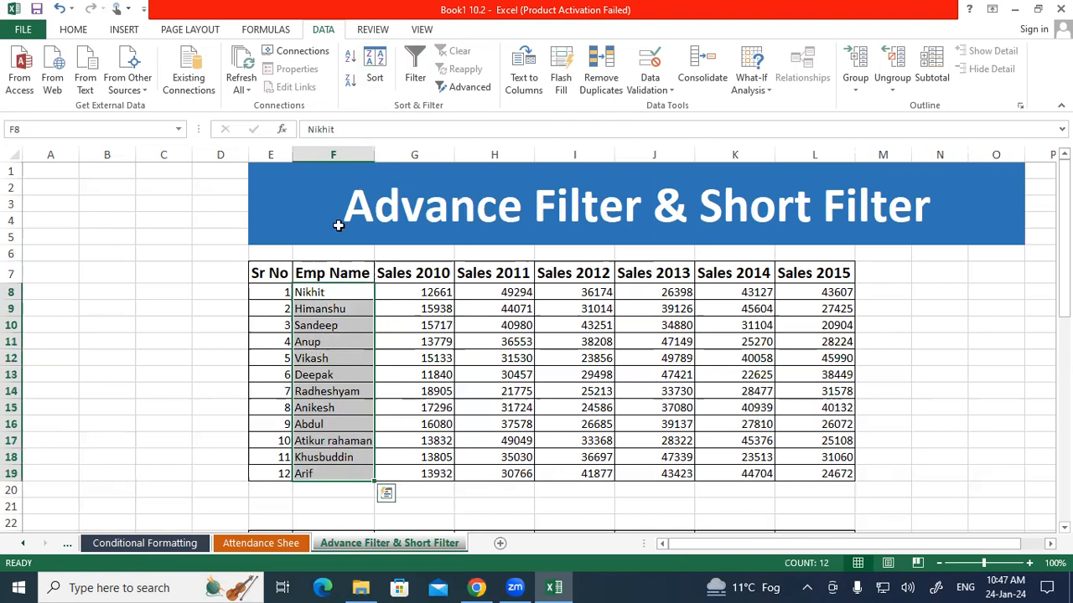
left_click(374, 77)
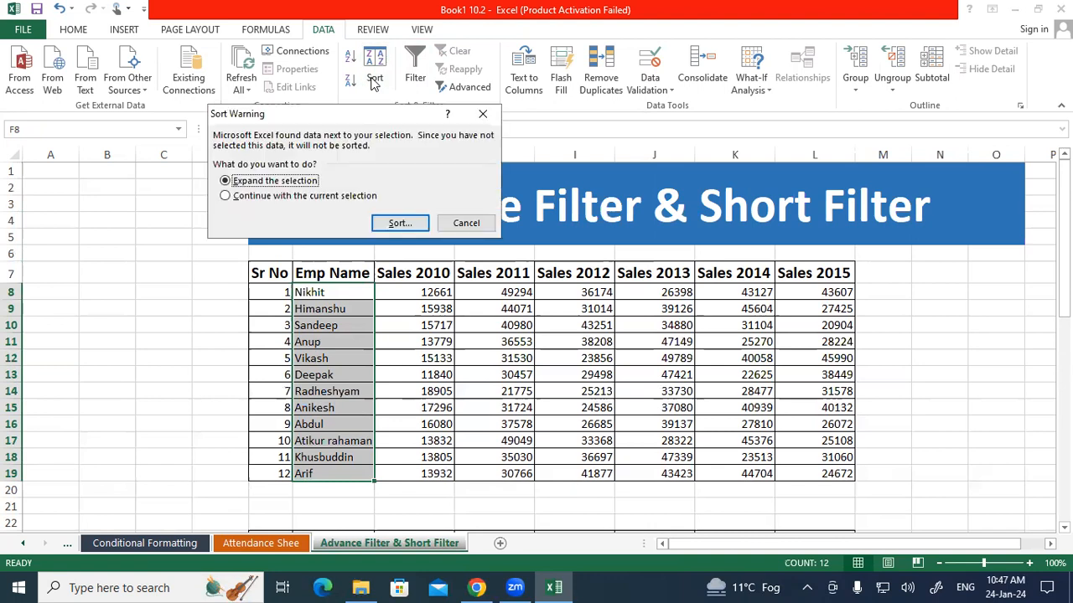
left_click(482, 113)
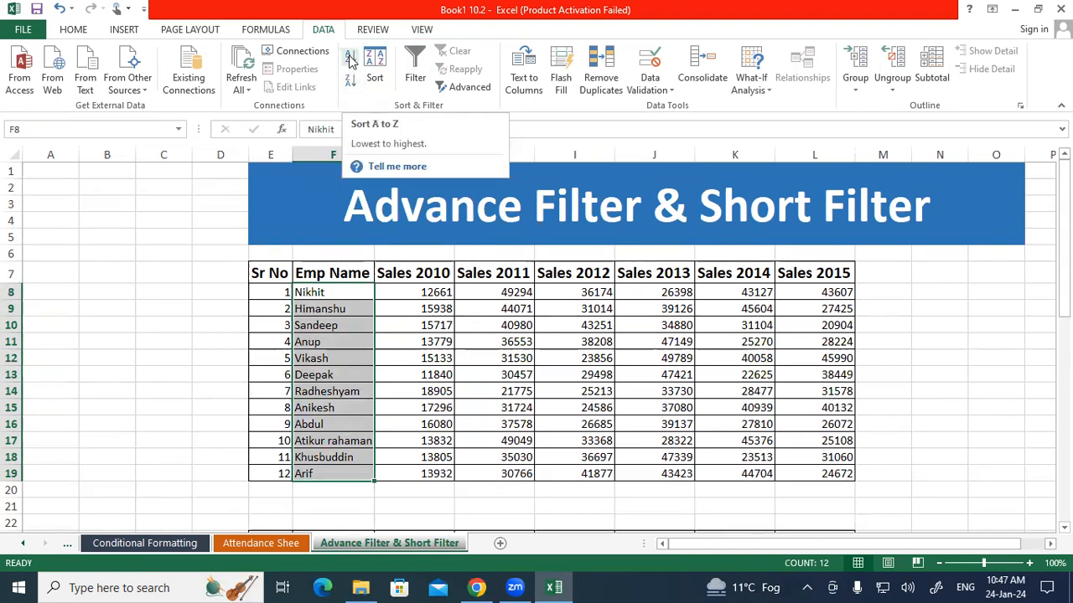
left_click(350, 62)
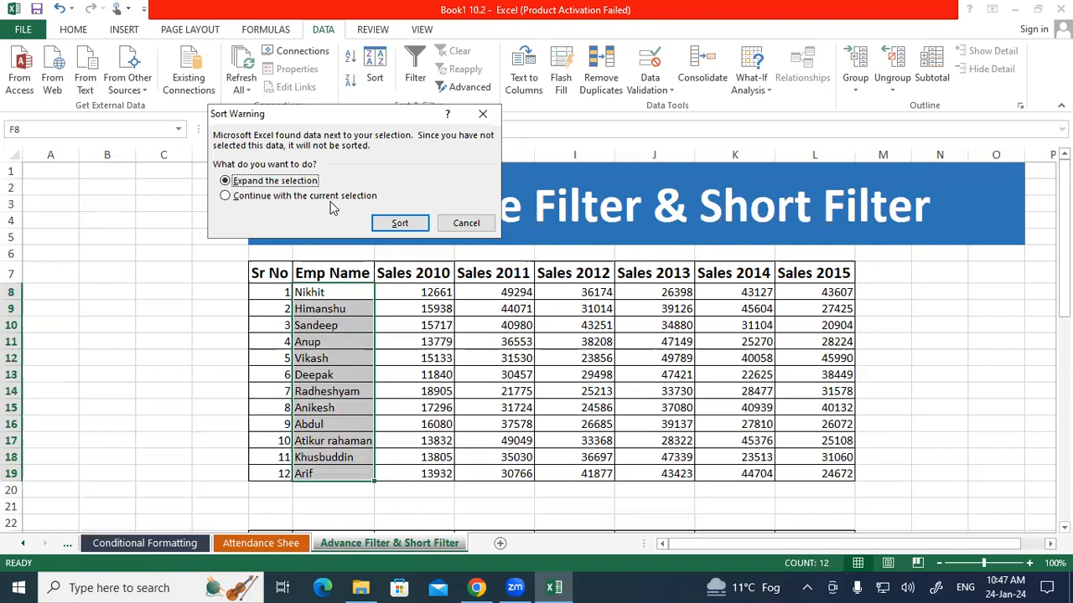
Move the Sort Warning dialog aside and mark its Expand the selection option and the table's first data row with red pen strokes
left_click_drag(336, 113, 485, 96)
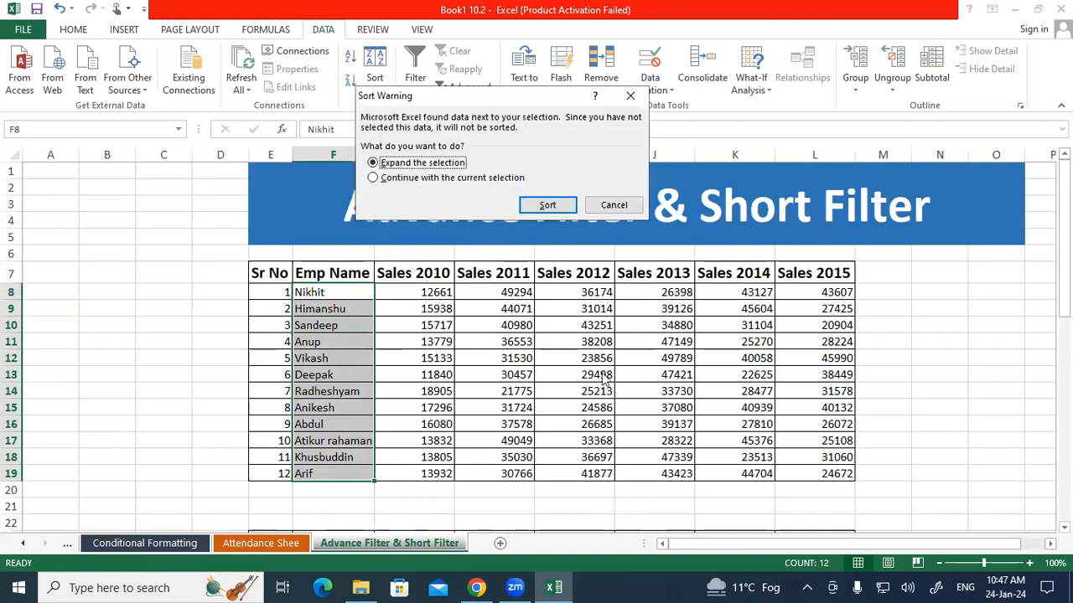
left_click_drag(407, 170, 420, 170)
left_click_drag(322, 292, 651, 294)
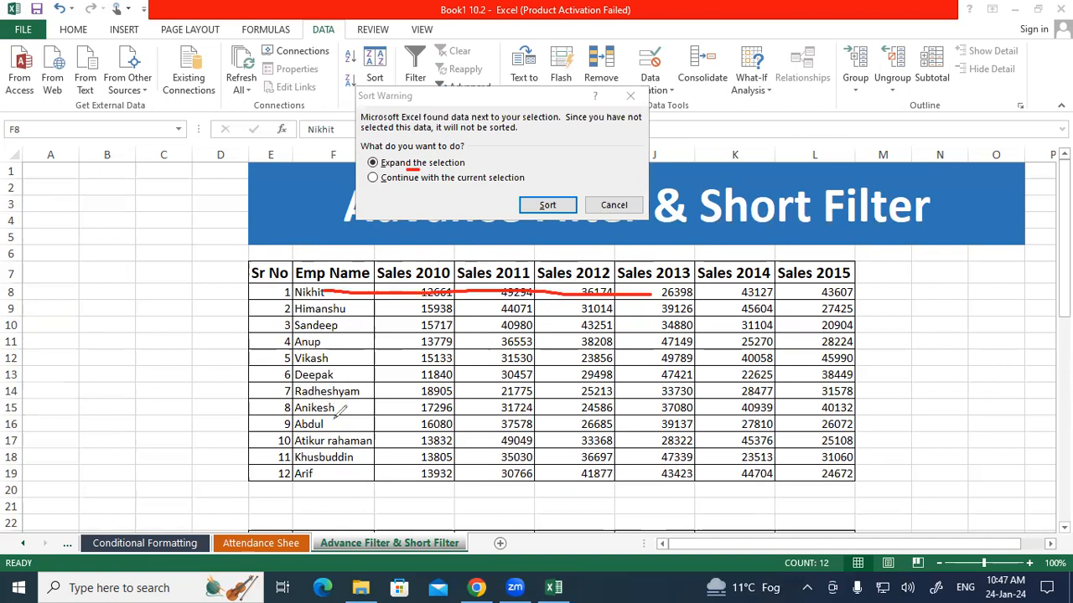
mouse_move(343, 409)
left_mouse_down()
mouse_move(335, 442)
mouse_move(362, 401)
mouse_move(331, 392)
left_mouse_up()
mouse_move(258, 291)
left_mouse_down()
mouse_move(792, 290)
mouse_move(782, 288)
left_mouse_up()
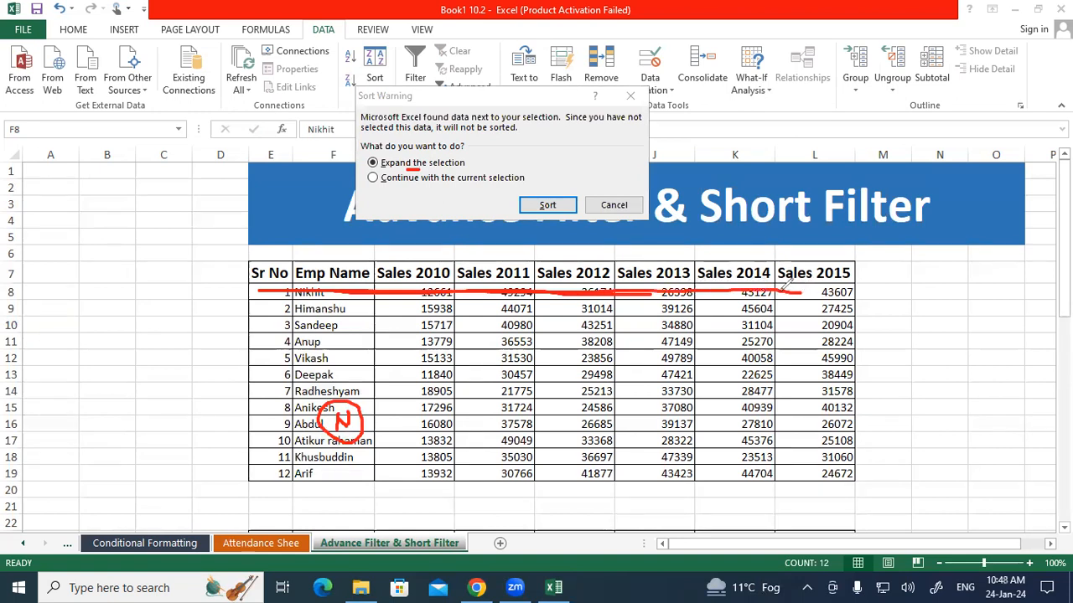
mouse_move(411, 165)
left_mouse_down()
mouse_move(471, 166)
mouse_move(423, 144)
mouse_move(381, 153)
mouse_move(378, 167)
left_mouse_up()
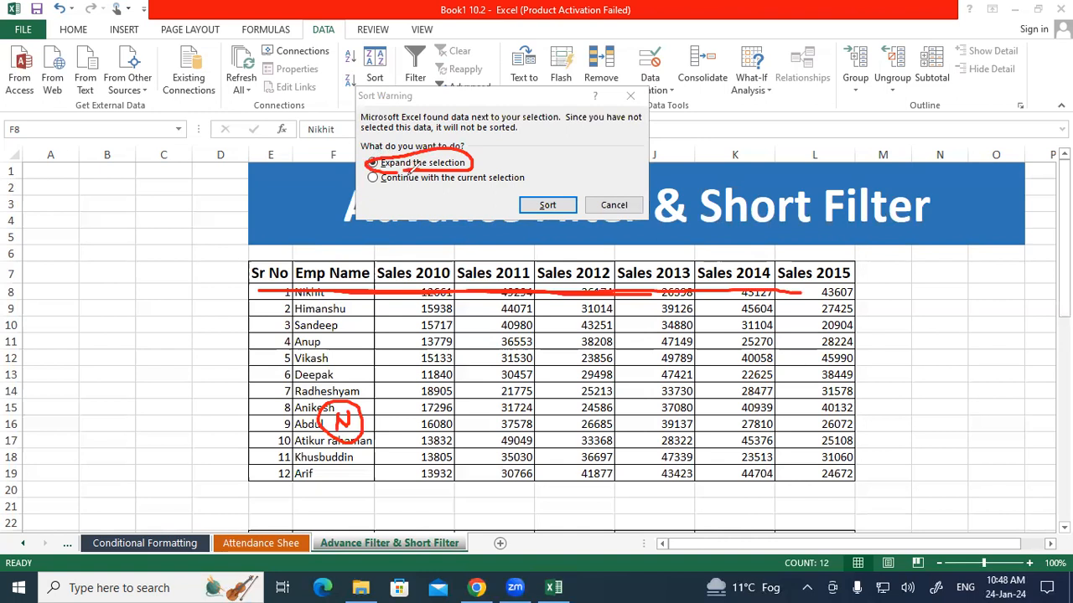
left_click_drag(453, 164, 526, 174)
left_click_drag(259, 292, 253, 361)
left_click_drag(411, 287, 410, 357)
left_click_drag(369, 292, 366, 431)
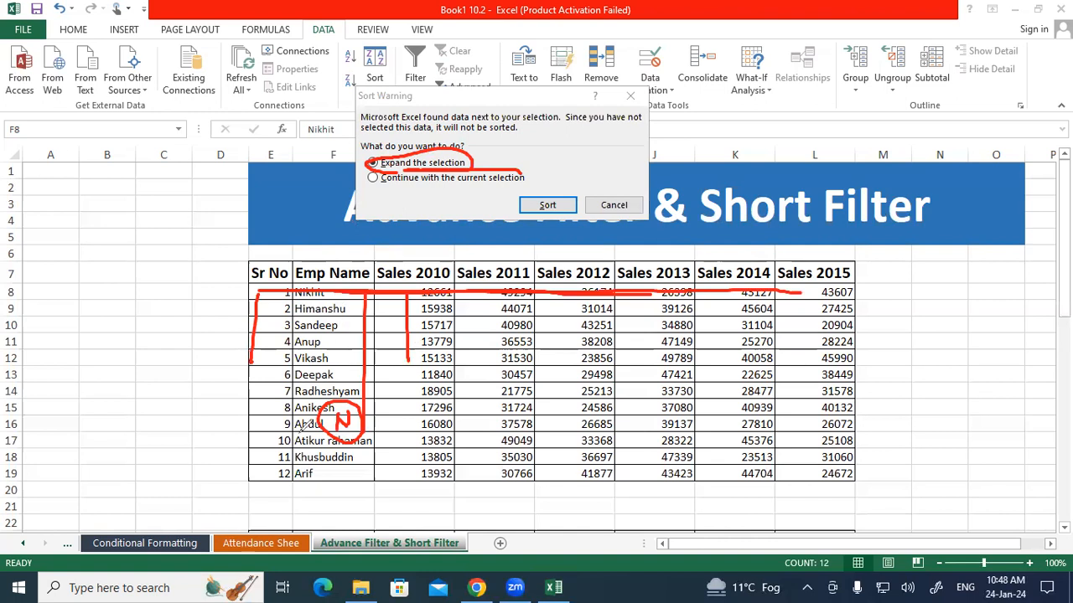
left_click_drag(409, 286, 630, 292)
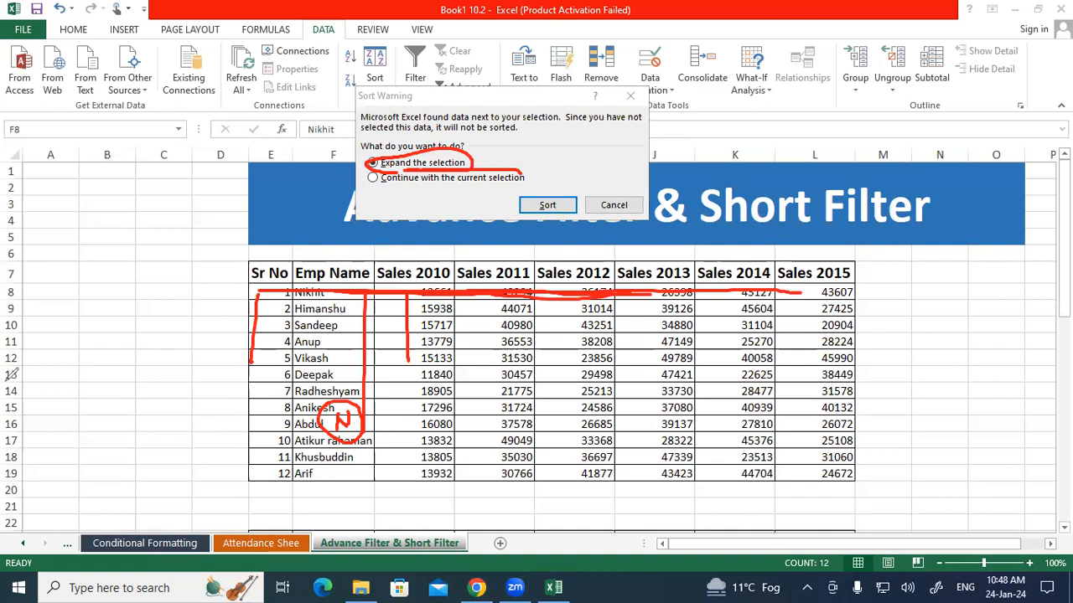
Complete the A to Z sort with Expand the selection and review the order of the employee names
left_click(396, 167)
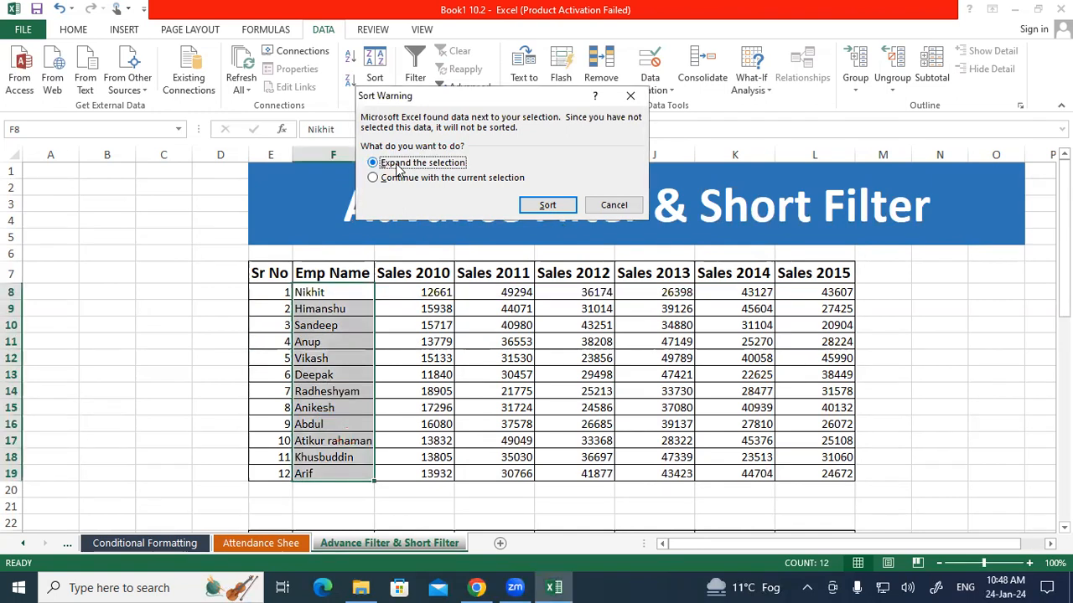
left_click(547, 205)
left_click_drag(335, 295, 314, 338)
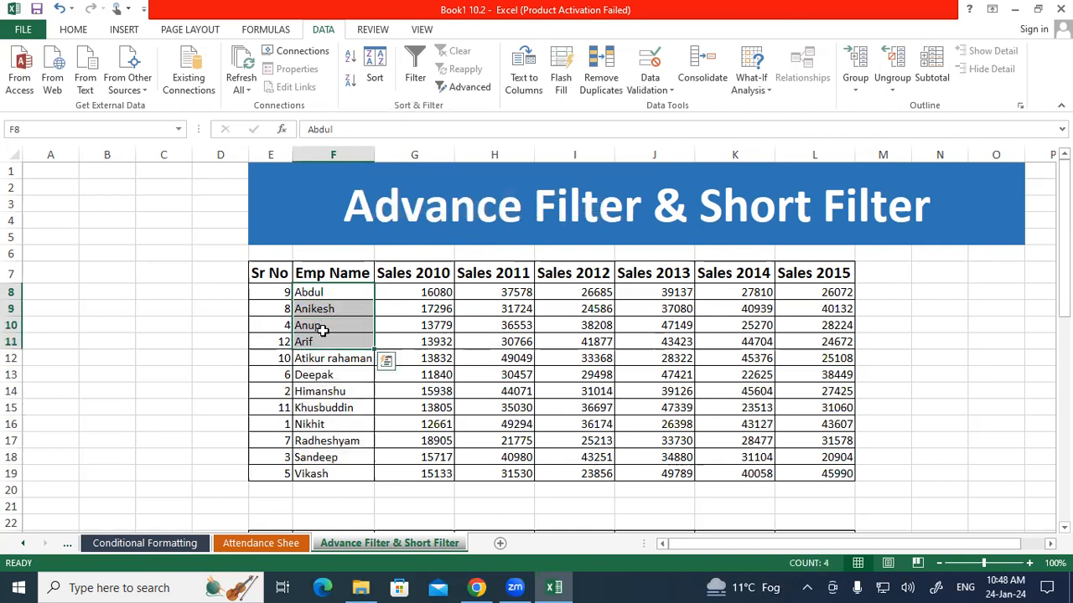
left_click(318, 374)
left_click(314, 392)
left_click(313, 408)
left_click(314, 424)
left_click(311, 440)
left_click(313, 457)
left_click(311, 475)
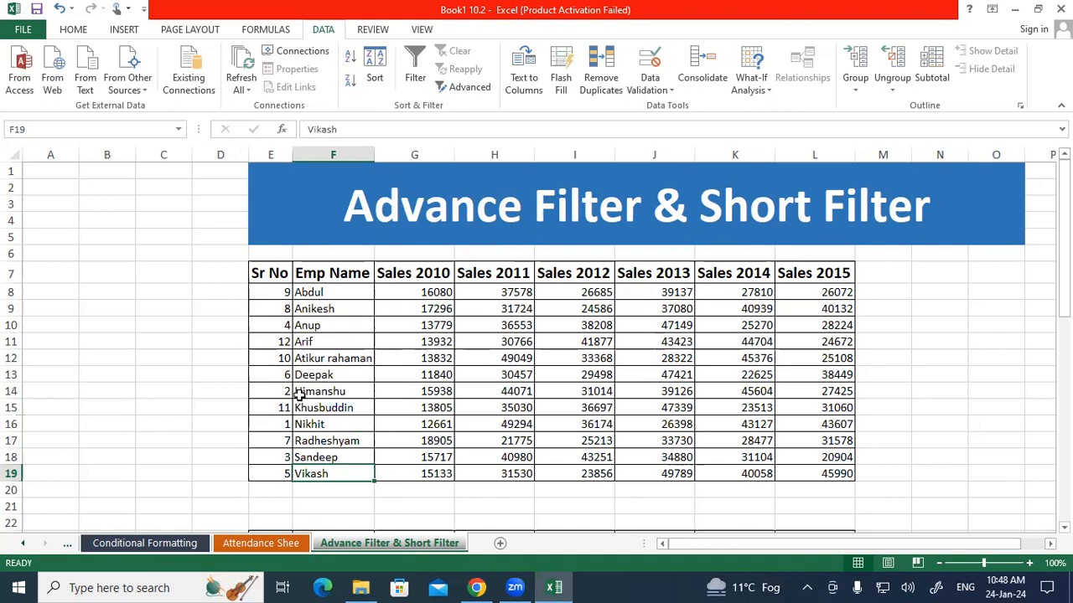
Inspect the Sr No 1 record across E16:L16 and undo the A to Z sort
left_click(303, 425)
left_click_drag(270, 424, 827, 424)
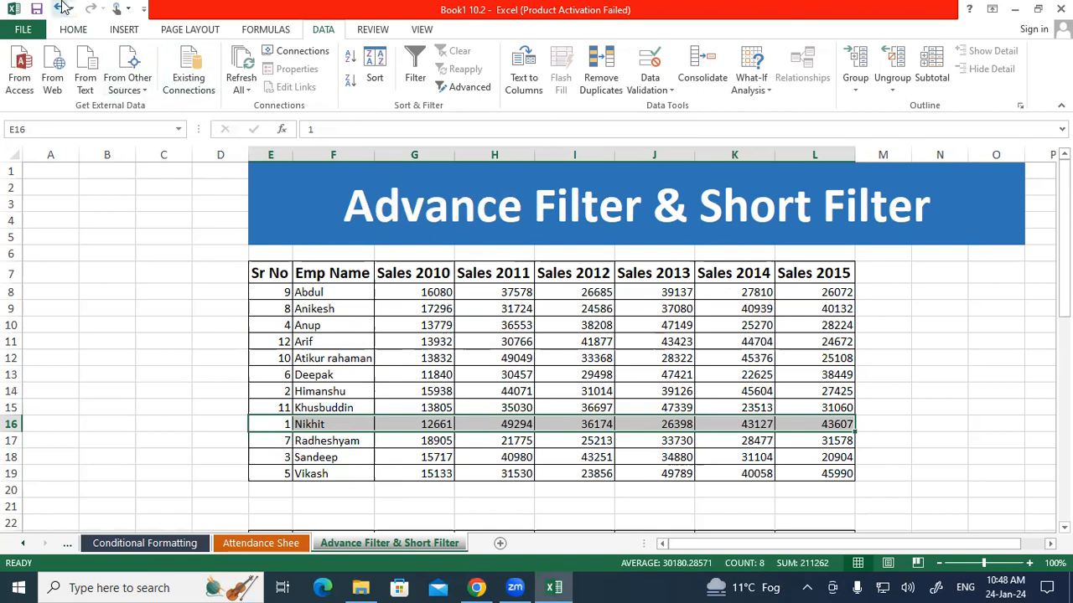
left_click(63, 7)
Set the font color of the Sr No 1 row, E8:L8, to red
left_click(284, 291)
left_click_drag(325, 296, 829, 292)
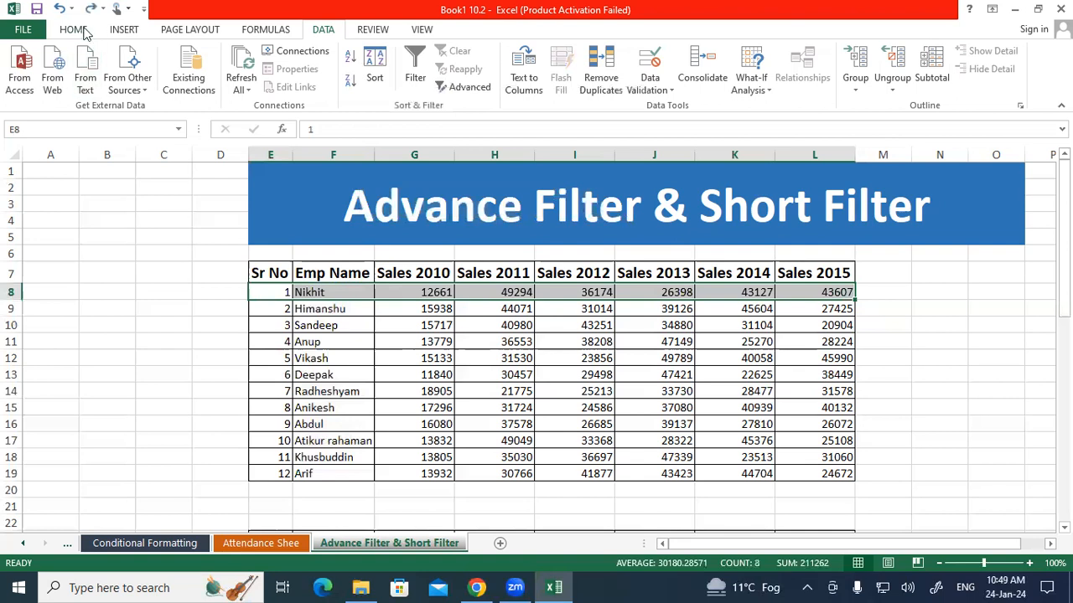
left_click(83, 30)
left_click(277, 84)
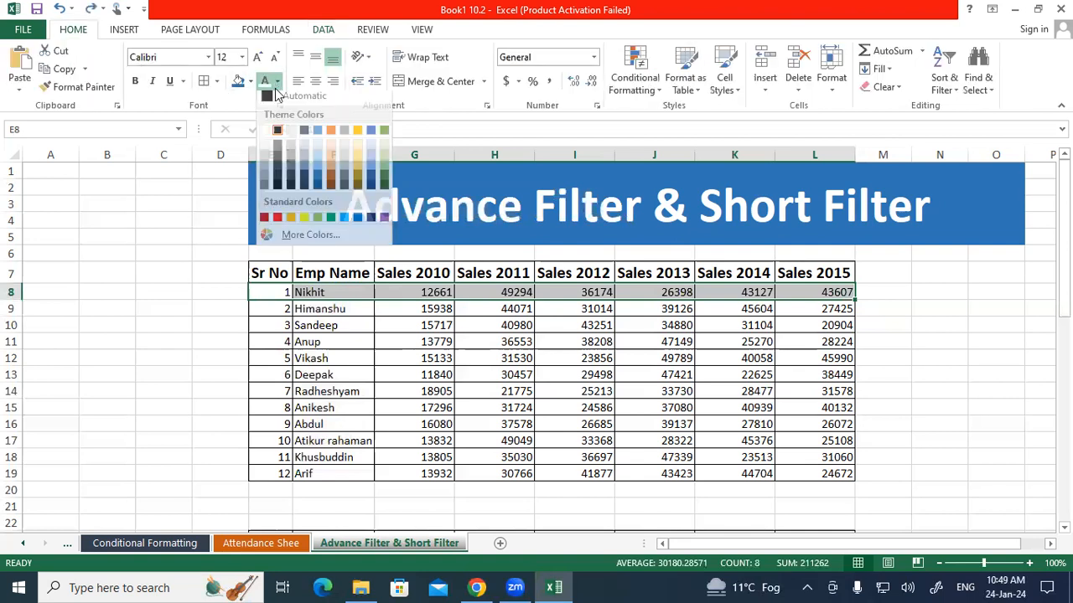
left_click(277, 217)
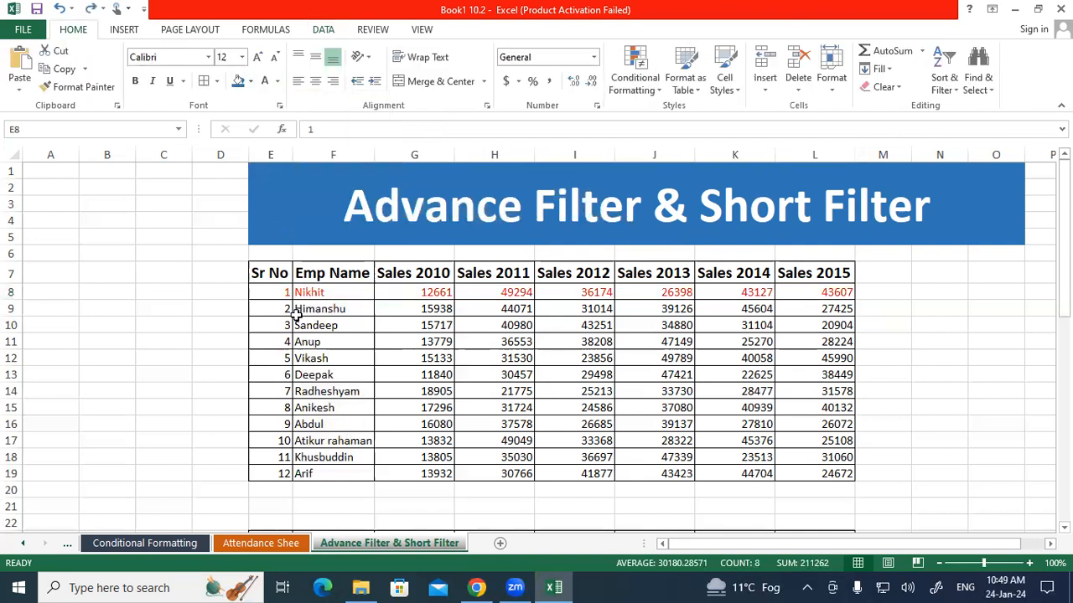
left_click(326, 409)
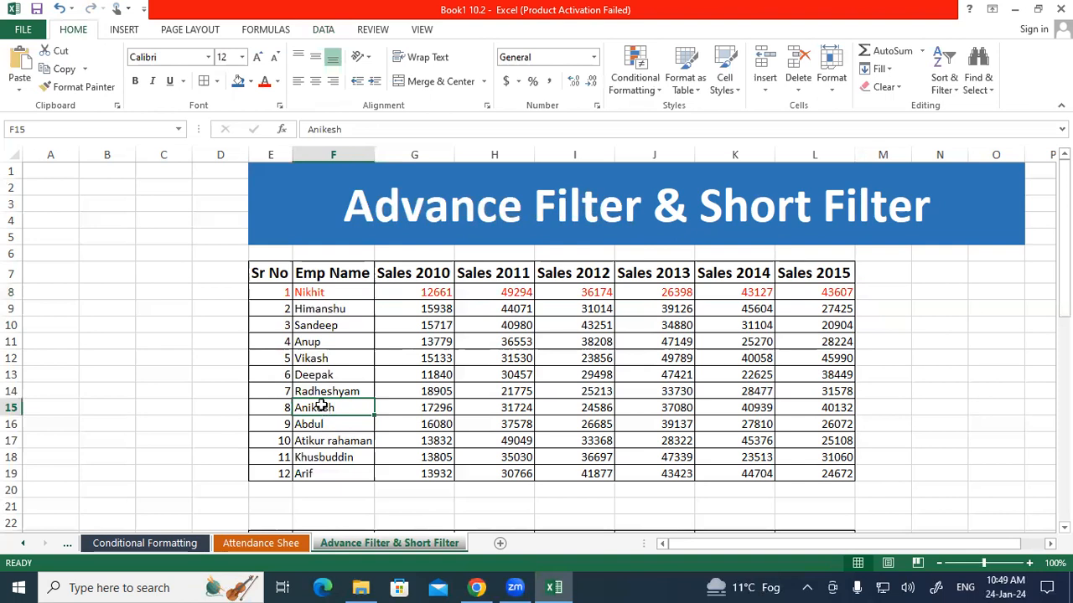
Fill the Sr No 4 row, E11:L11, with yellow
left_click_drag(281, 342, 848, 342)
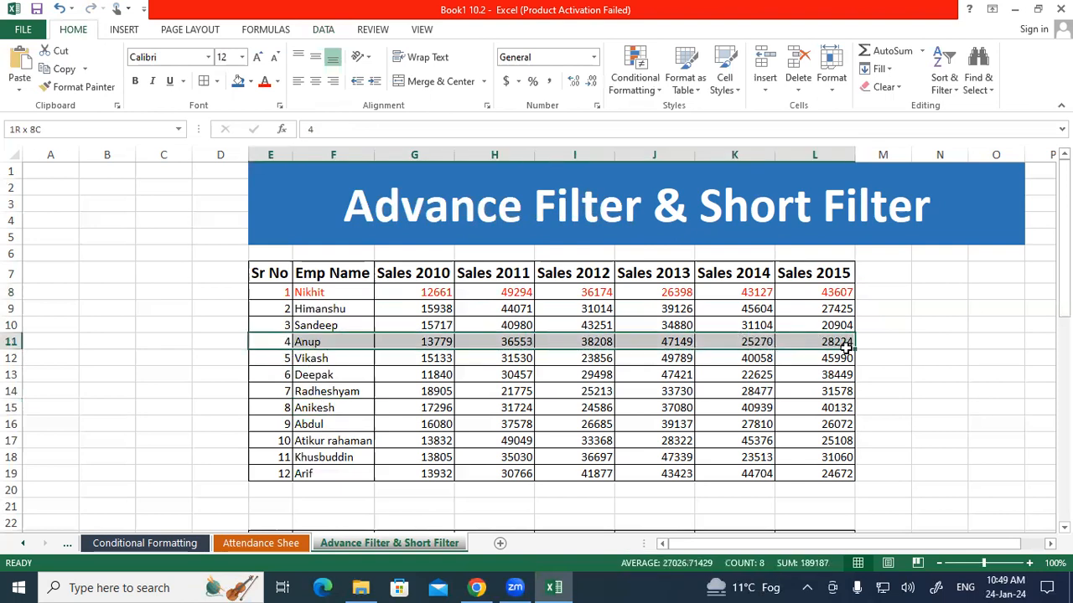
left_click(251, 81)
left_click(277, 206)
left_click(306, 420)
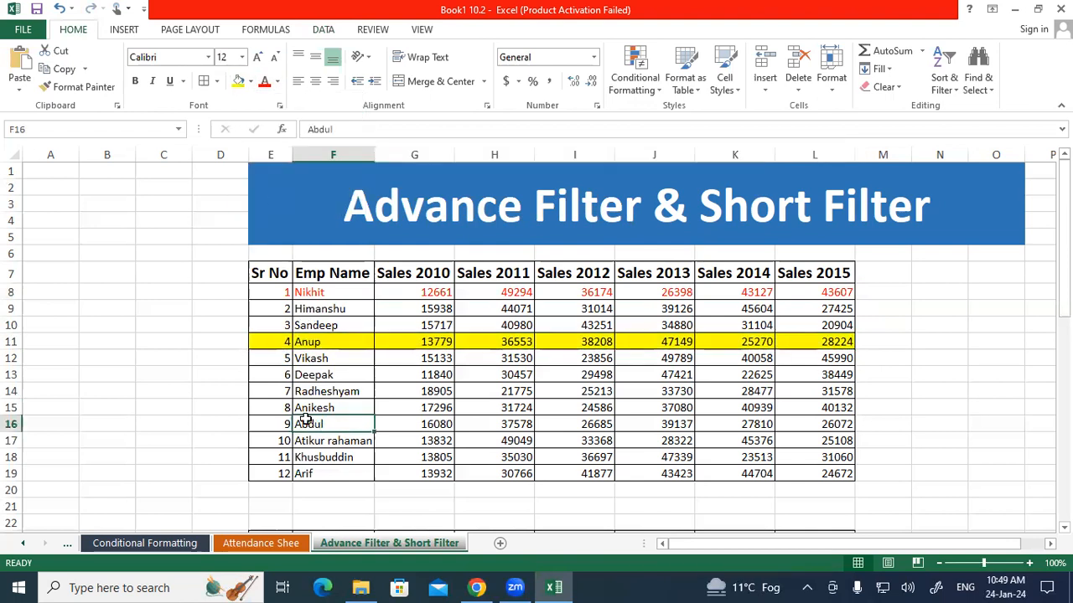
Sort the employee names in F8:F19 A to Z, continuing with the current selection only
left_click_drag(323, 293, 333, 478)
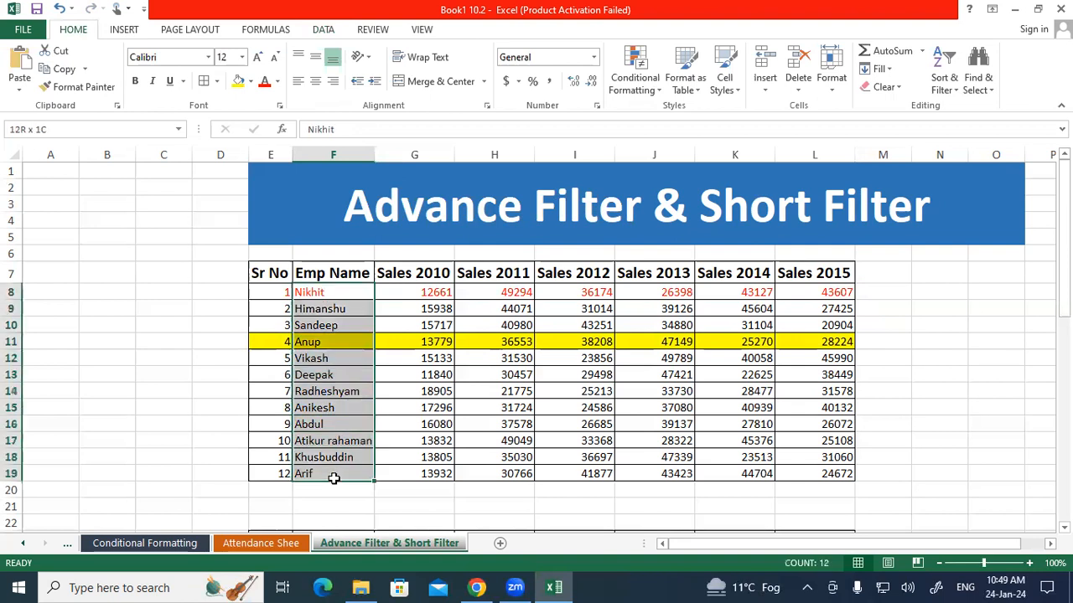
left_click(323, 30)
left_click(352, 81)
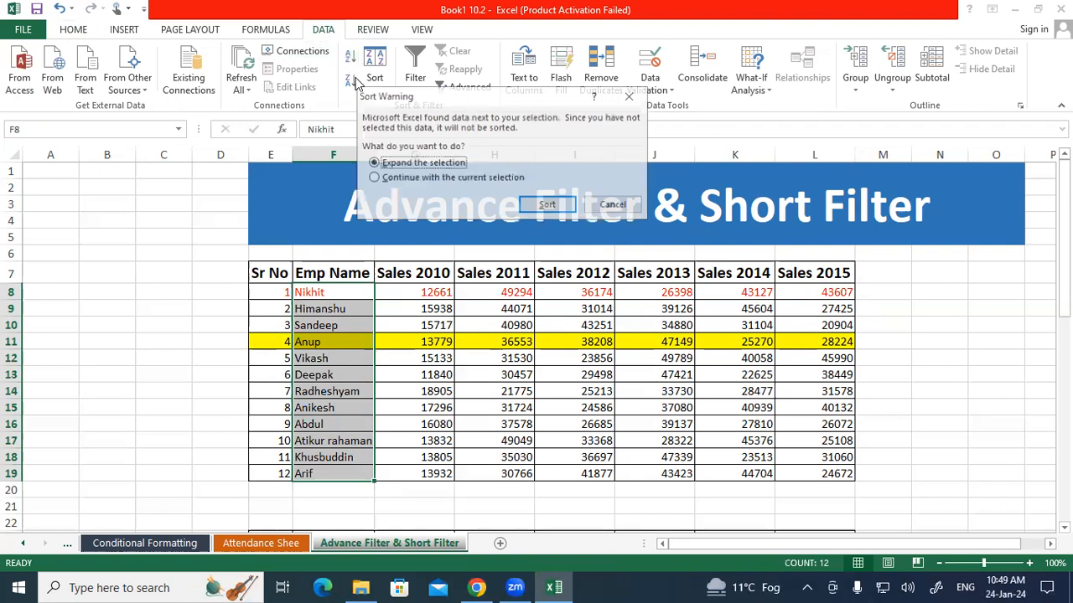
left_click(415, 177)
left_click(554, 210)
left_click(482, 407)
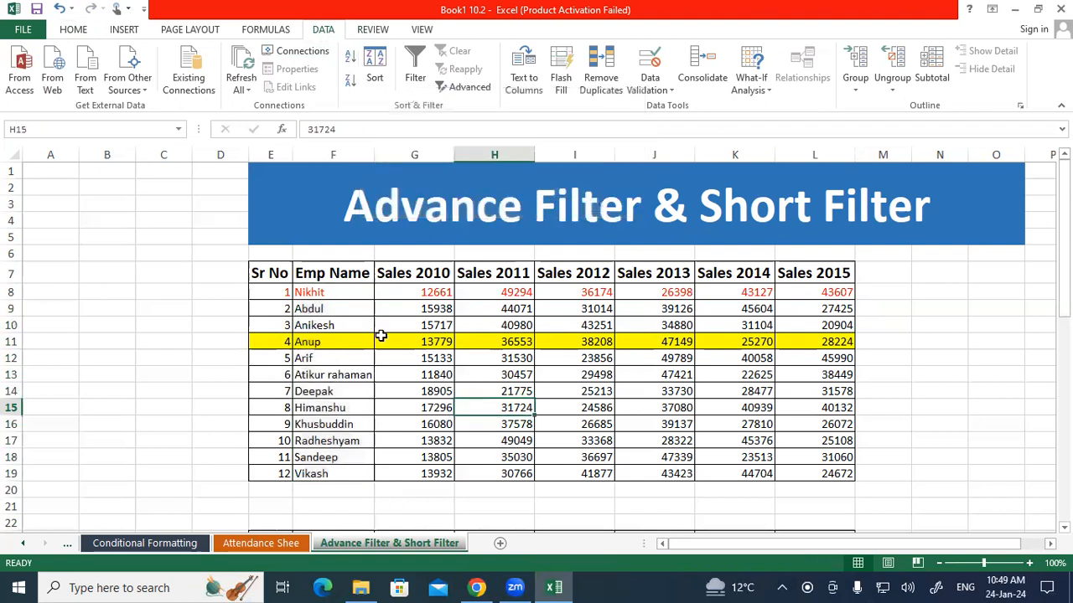
Repeat the A to Z sort on the names in F8:F19, again limited to the current selection
left_click_drag(323, 293, 331, 474)
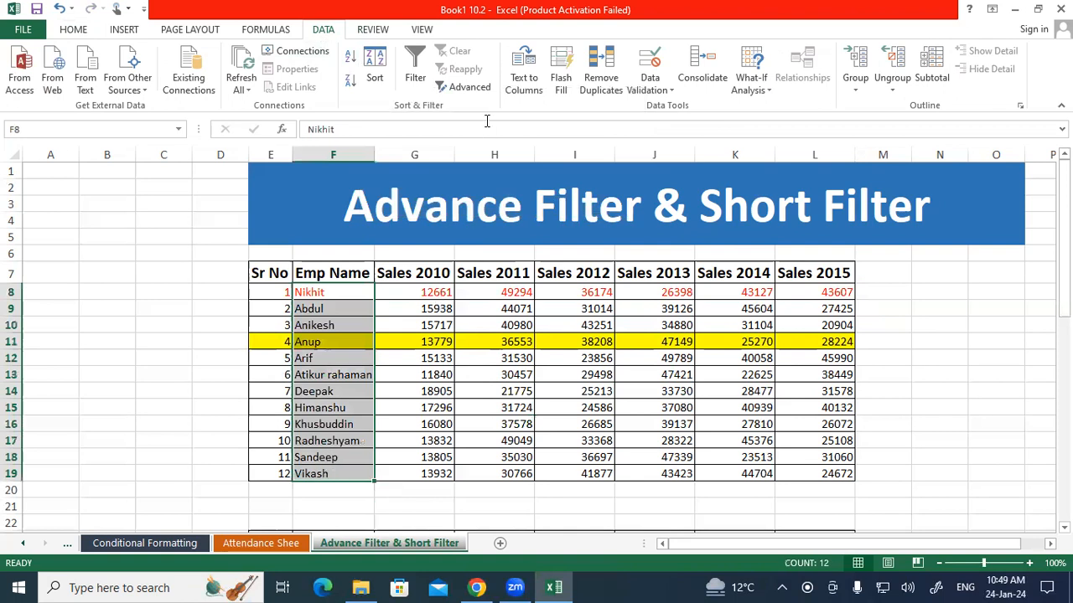
left_click(350, 57)
left_click(444, 178)
left_click(540, 204)
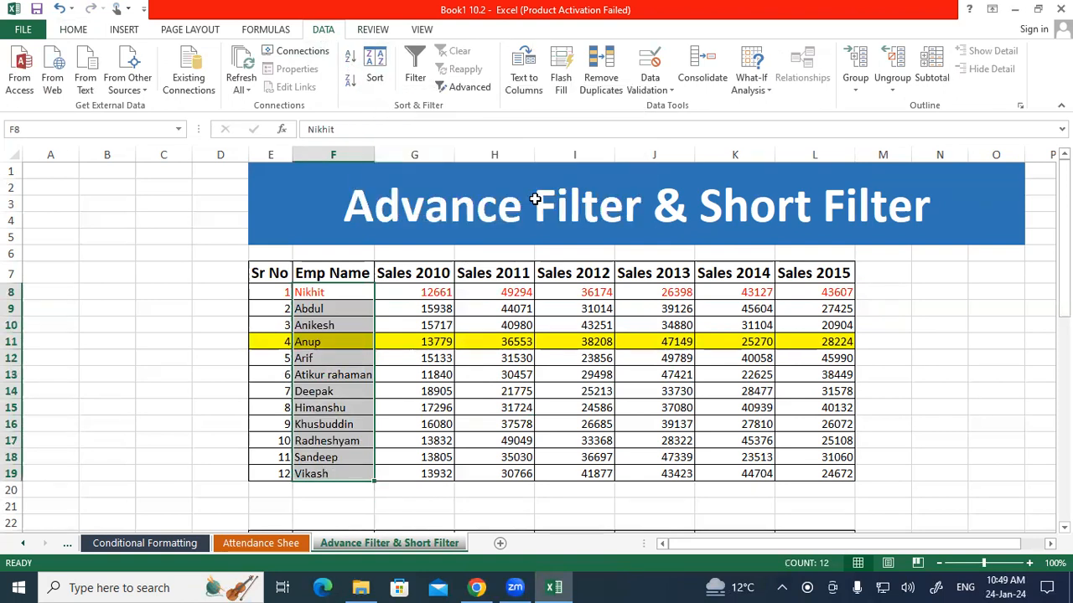
Sort the names in F8:F19 Z to A with the current selection only, and undo that sort
left_click_drag(339, 293, 336, 476)
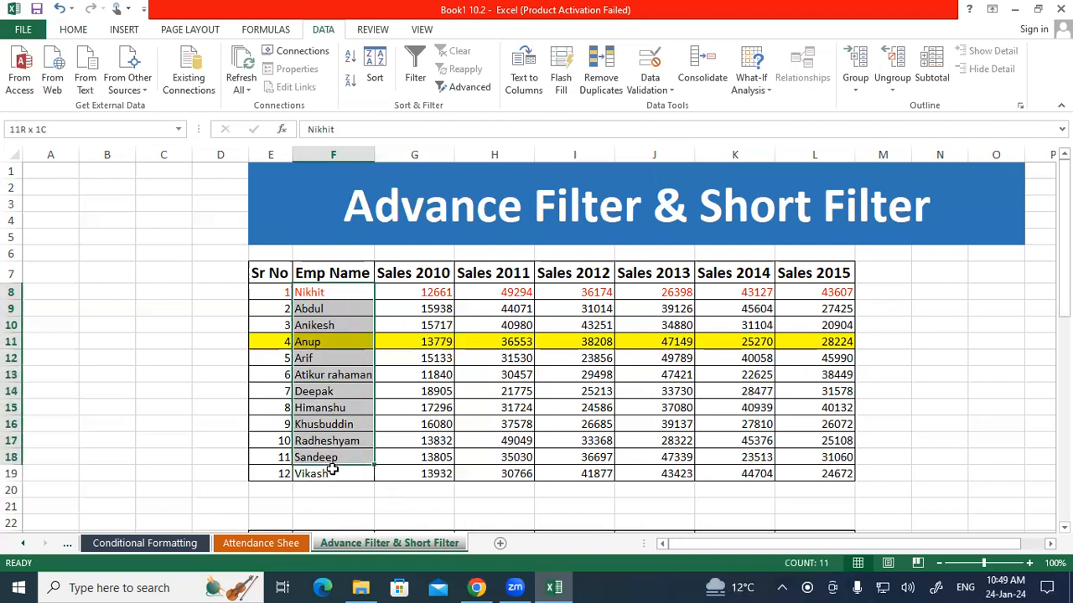
left_click(349, 81)
left_click(373, 178)
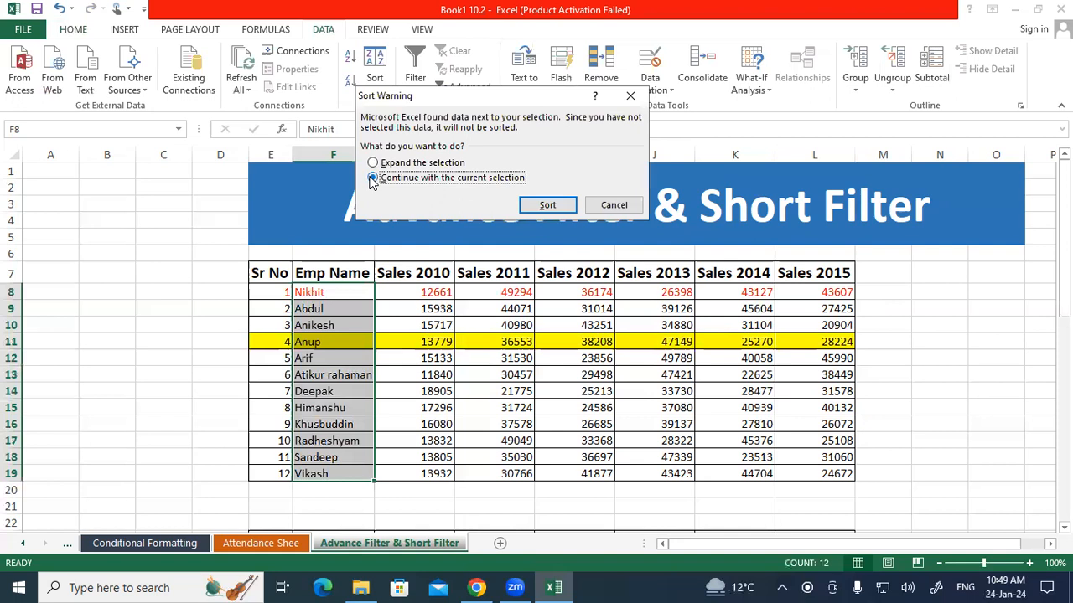
left_click(545, 206)
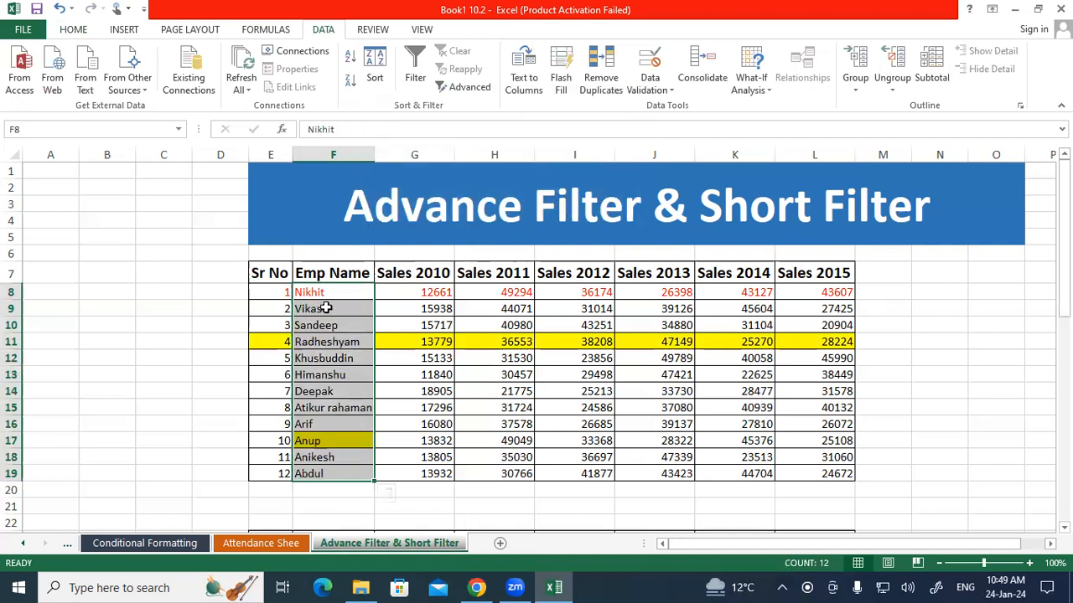
key("ctrl+z")
Sort the Emp Name column including its header, F7:F19, A to Z with the current selection only
left_click_drag(340, 273, 333, 475)
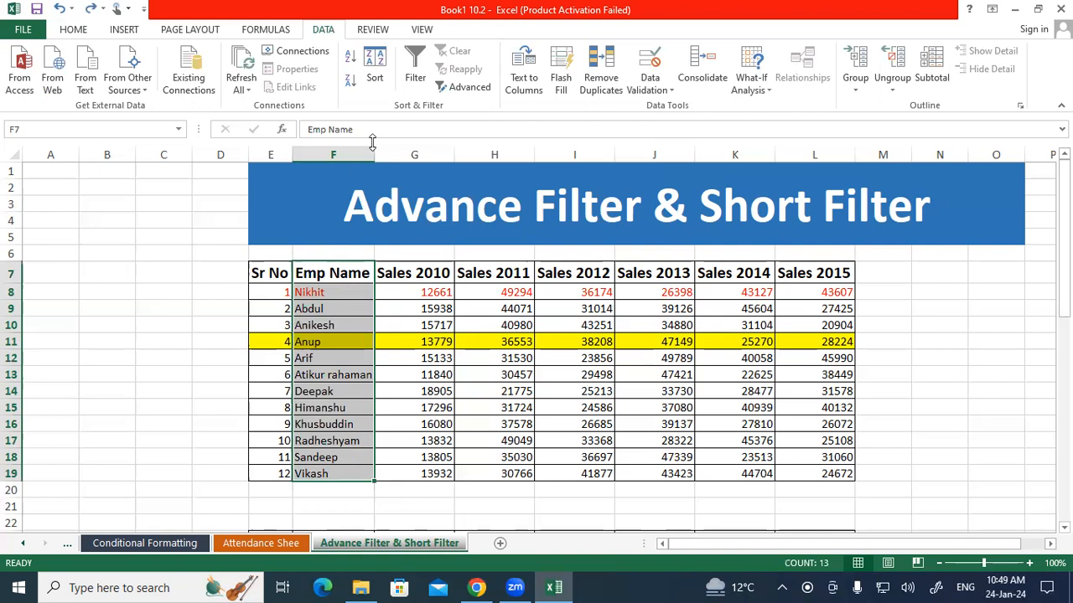
left_click(349, 57)
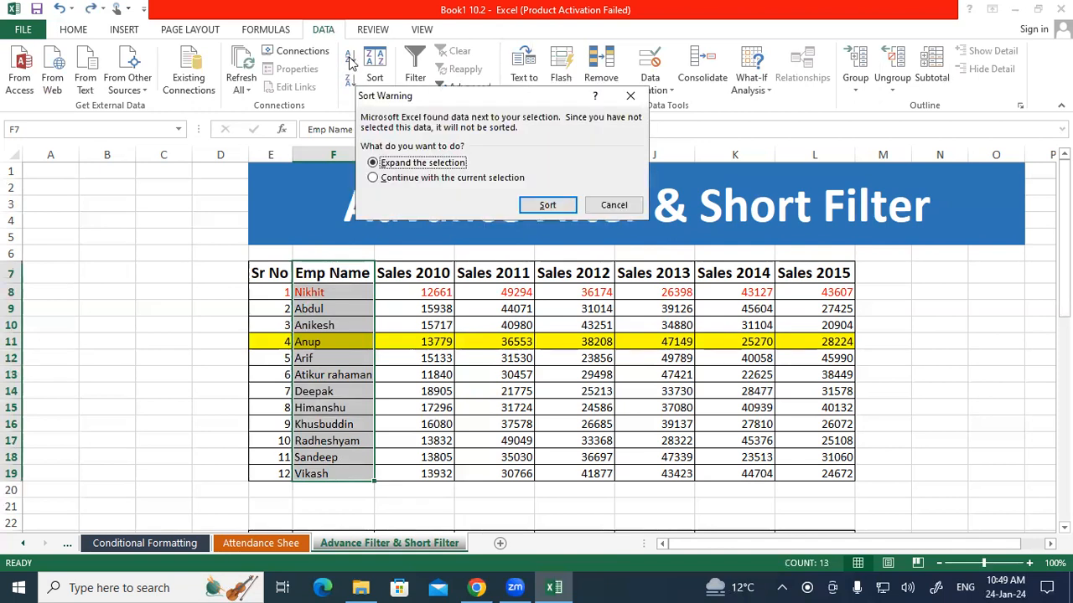
left_click(396, 177)
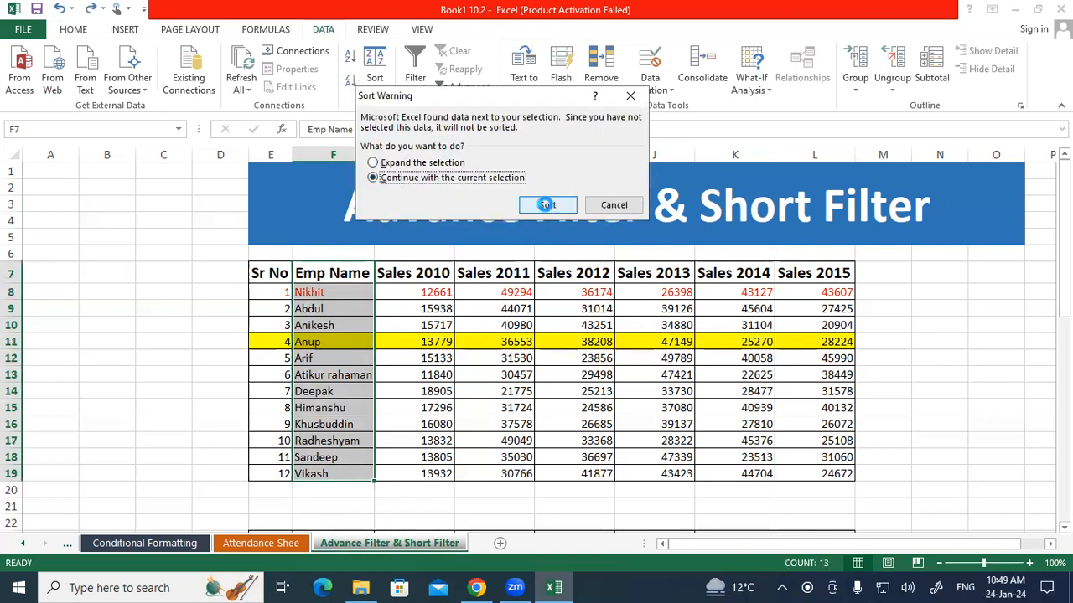
left_click(547, 206)
Compare the yellow name cell with the Sr No 4 row and undo the sort of the Emp Name column
left_click(341, 374)
left_click(331, 329)
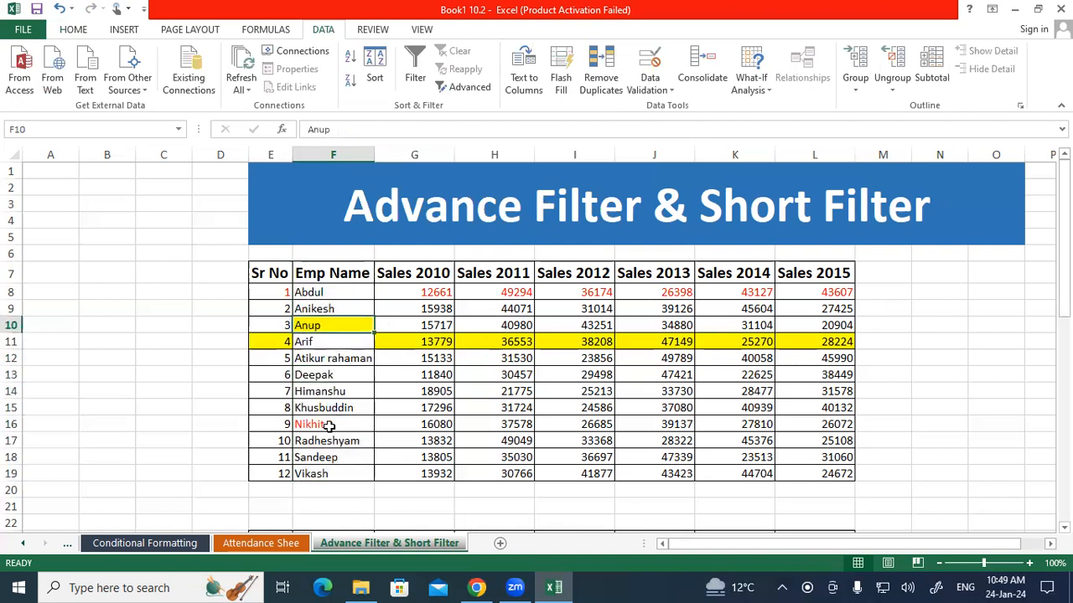
left_click_drag(283, 342, 499, 345)
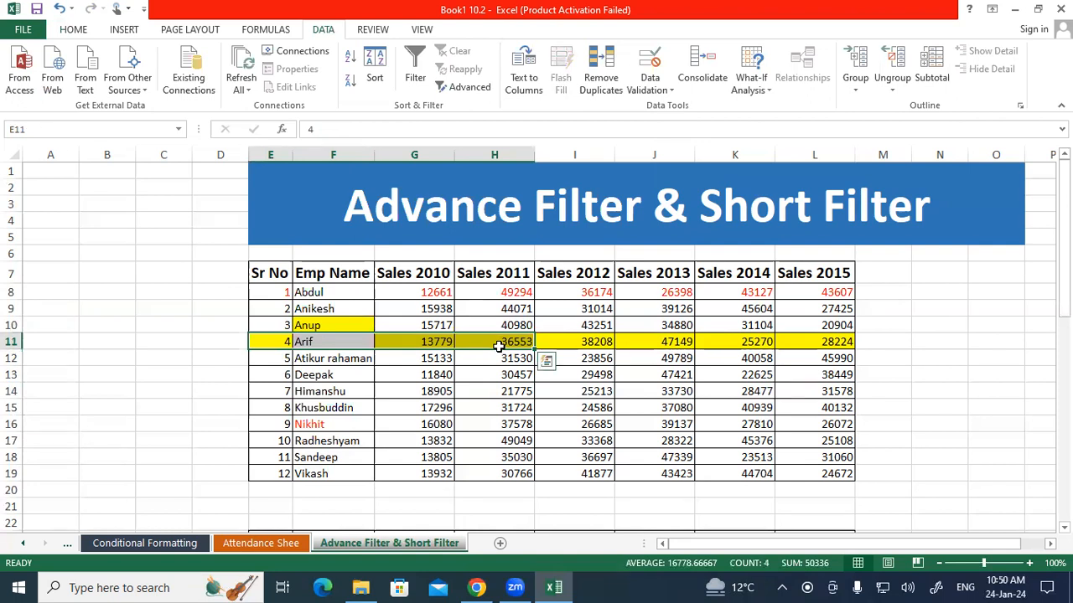
key("ctrl+z")
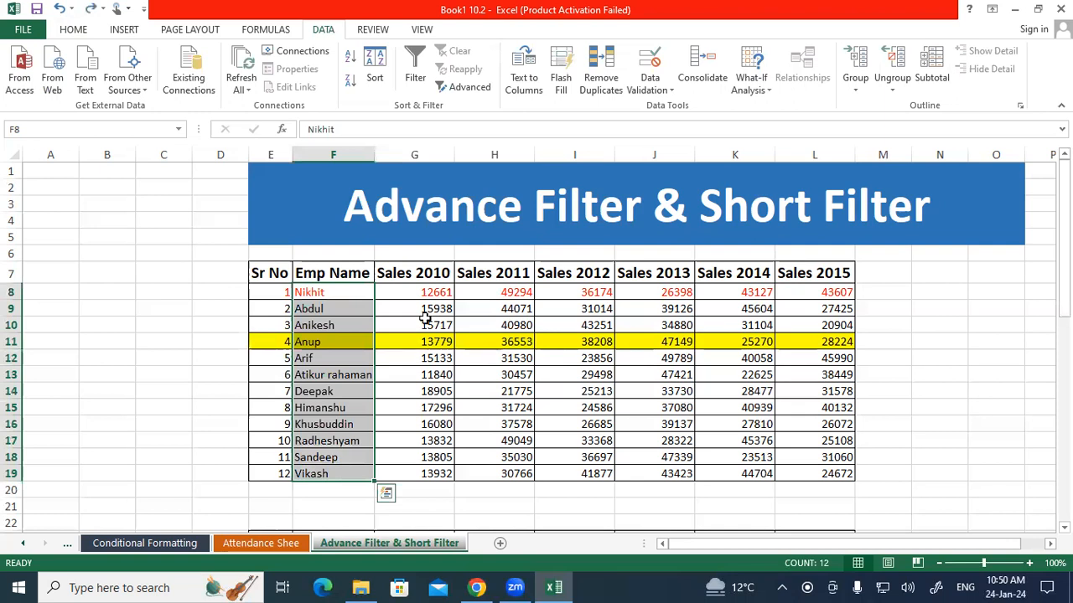
Sort the Emp Name column including its header, F7:F19, A to Z with the selection expanded to the whole table
left_click_drag(327, 279, 333, 469)
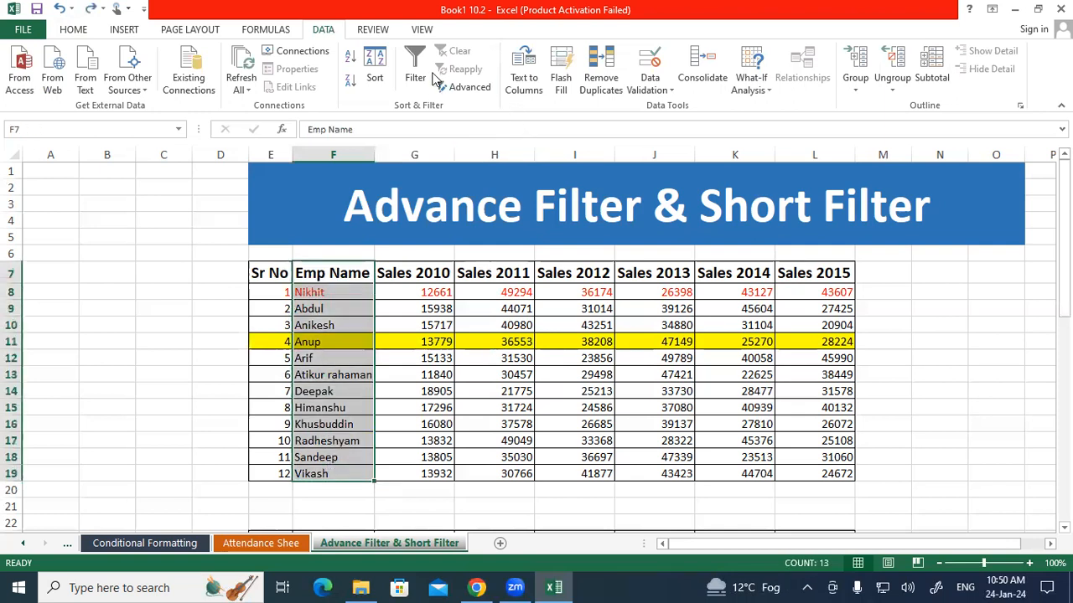
left_click(350, 57)
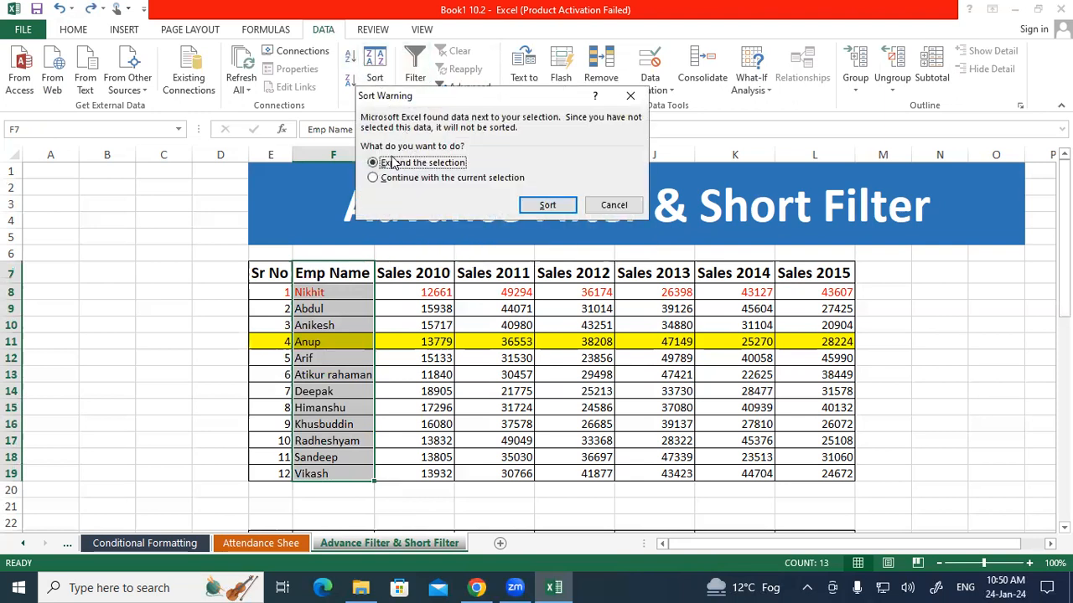
left_click(543, 206)
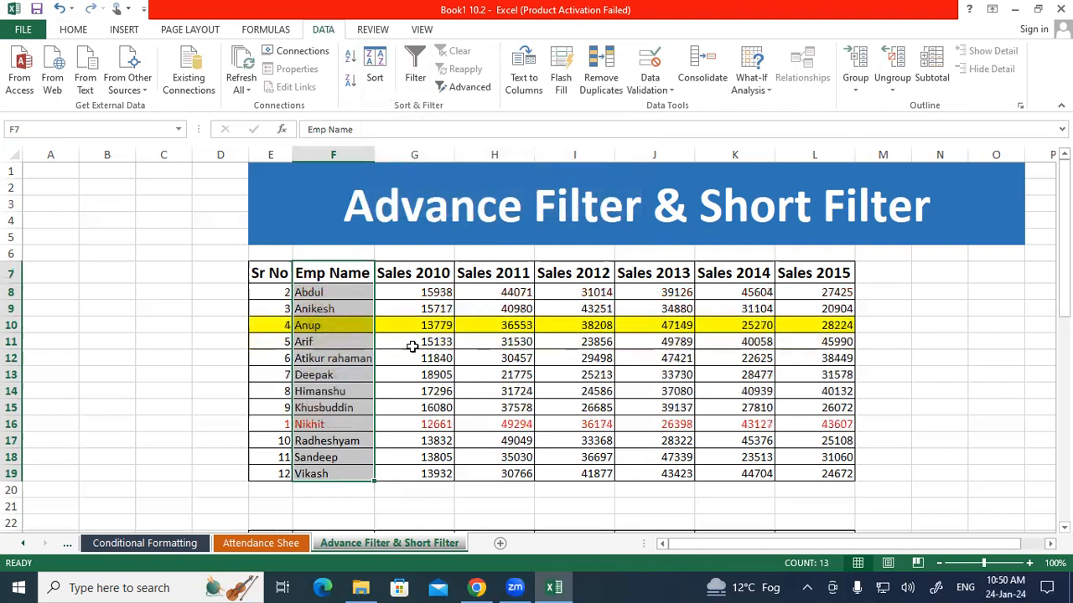
Check that the red and yellow rows kept their own sales values, and undo the expanded sort
left_click(319, 407)
left_click_drag(285, 423, 847, 424)
left_click_drag(276, 326, 814, 327)
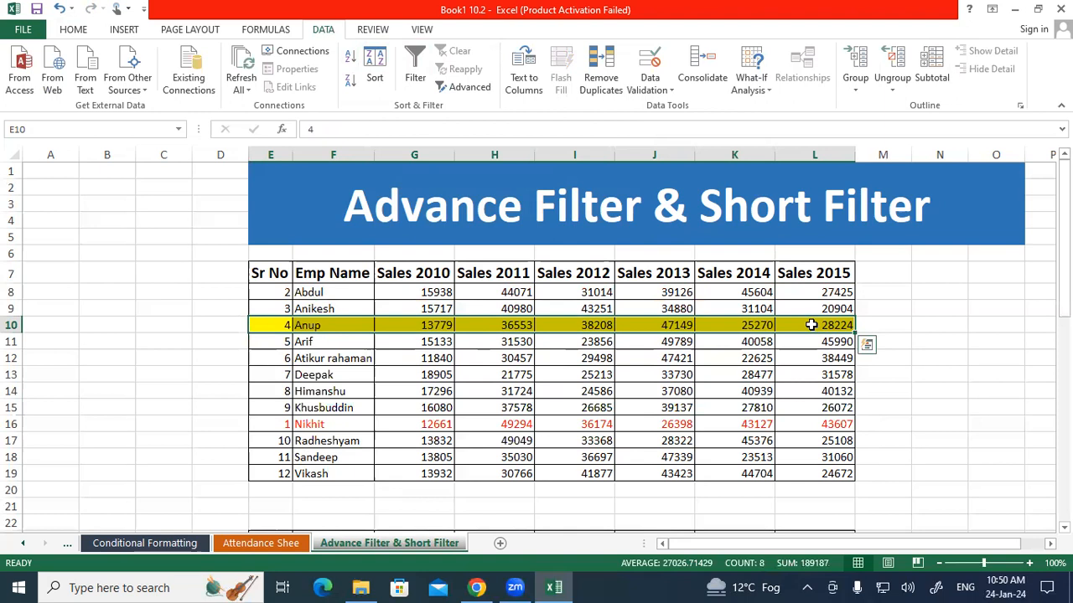
key("ctrl+z")
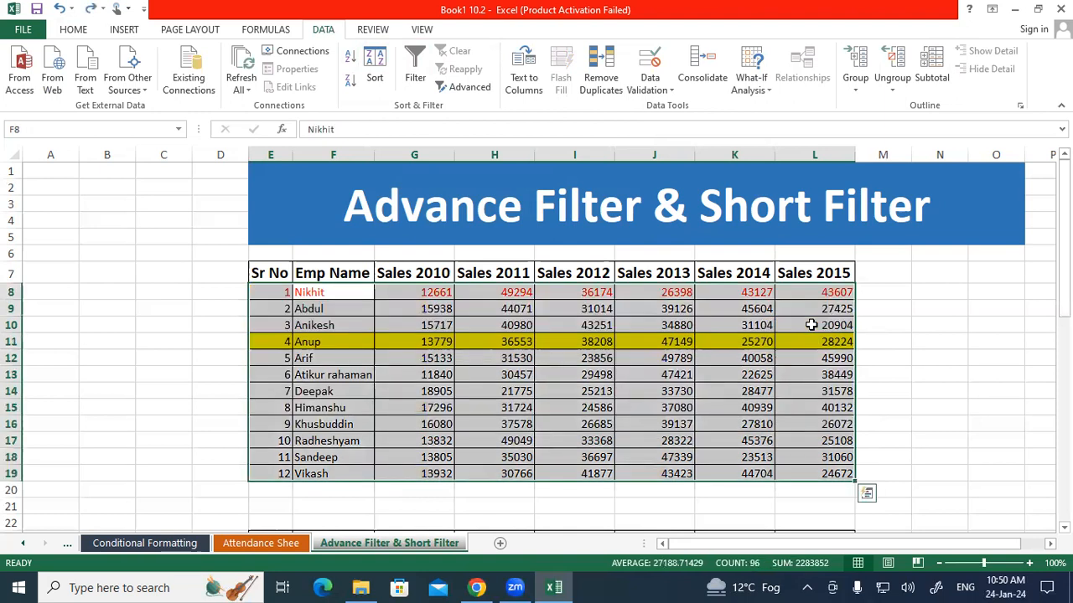
Copy the plain formatting of cell F13 onto the table's data rows to remove the red font and yellow fill
left_click(336, 376)
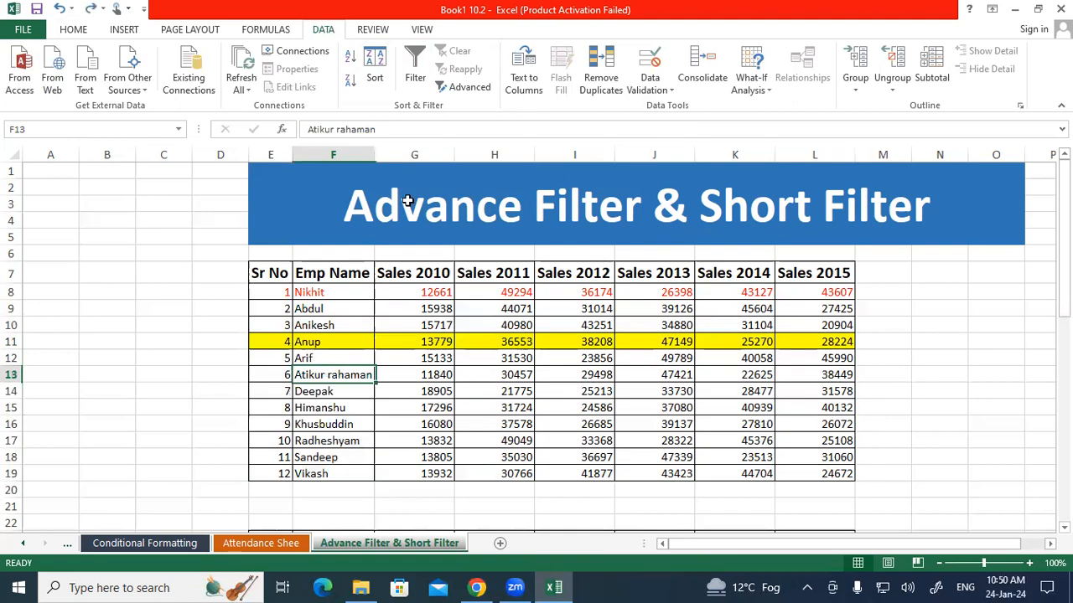
left_click(73, 29)
left_click(67, 87)
mouse_move(271, 288)
left_mouse_down()
mouse_move(407, 393)
mouse_move(864, 409)
left_mouse_up()
left_click(672, 388)
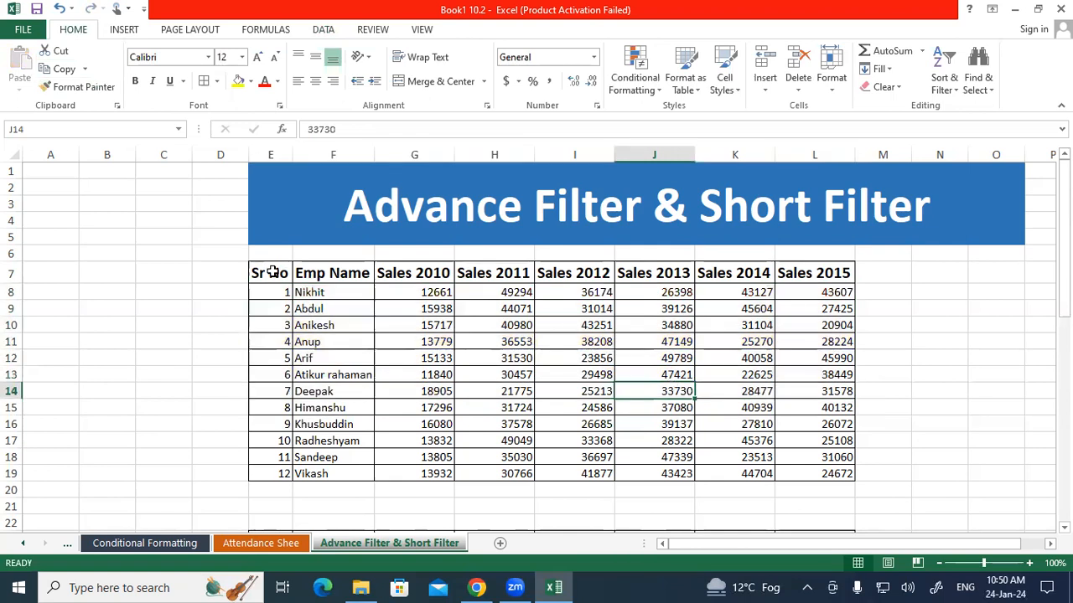
Select the header row E7:L7 and examine where the Sort & Filter options are offered
left_click_drag(272, 271, 820, 272)
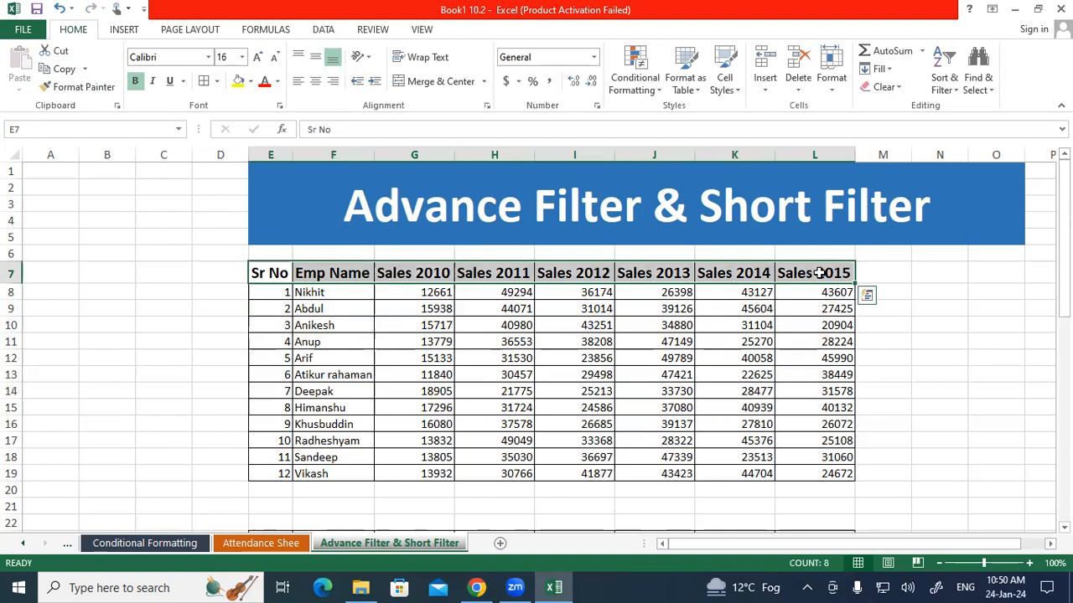
left_click(324, 30)
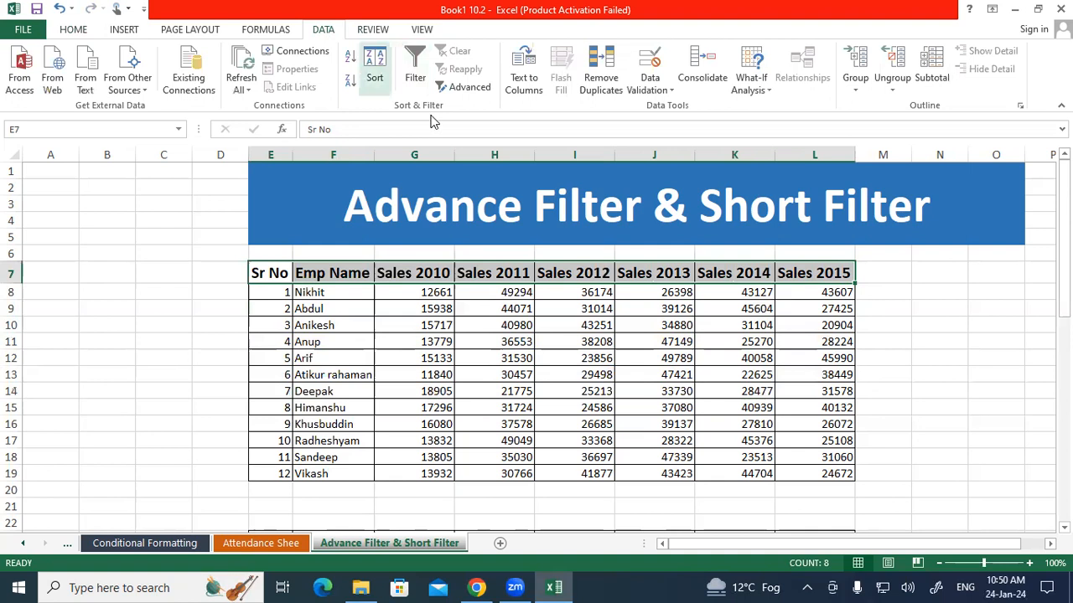
left_click(82, 31)
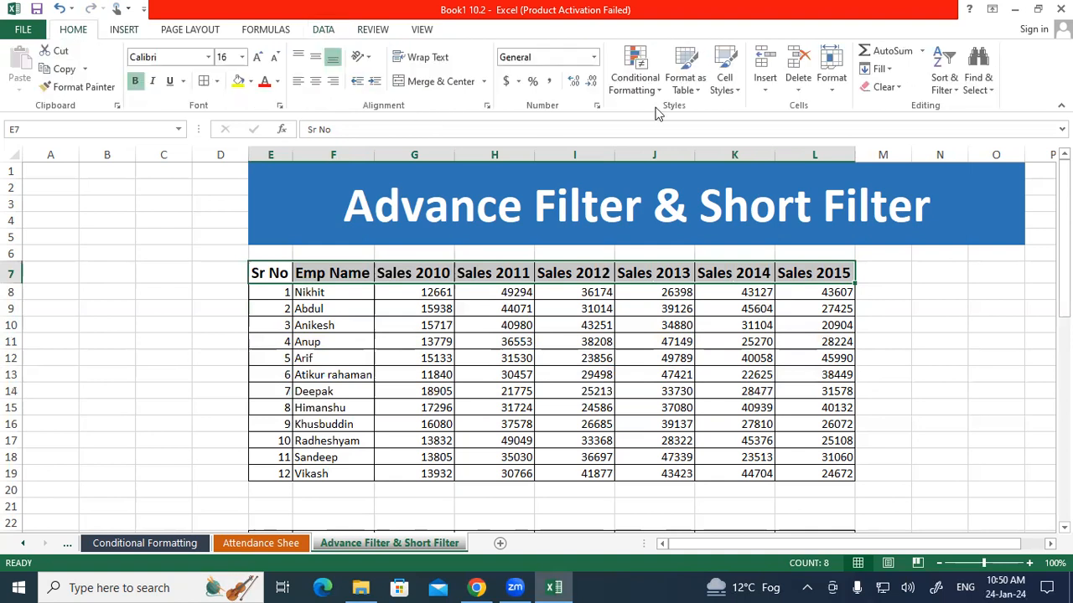
left_click(951, 84)
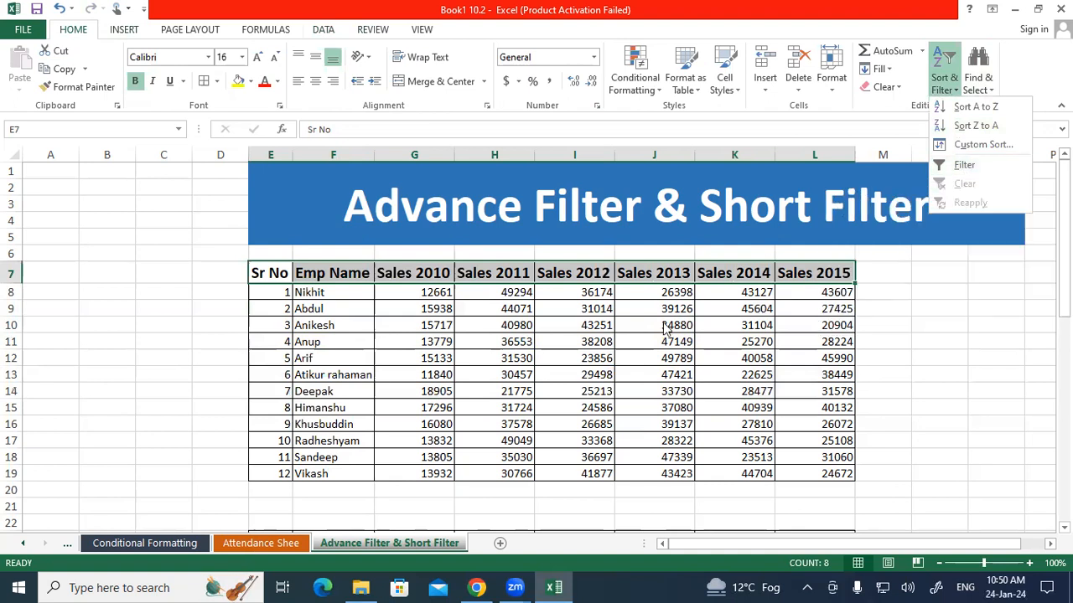
left_click(532, 357)
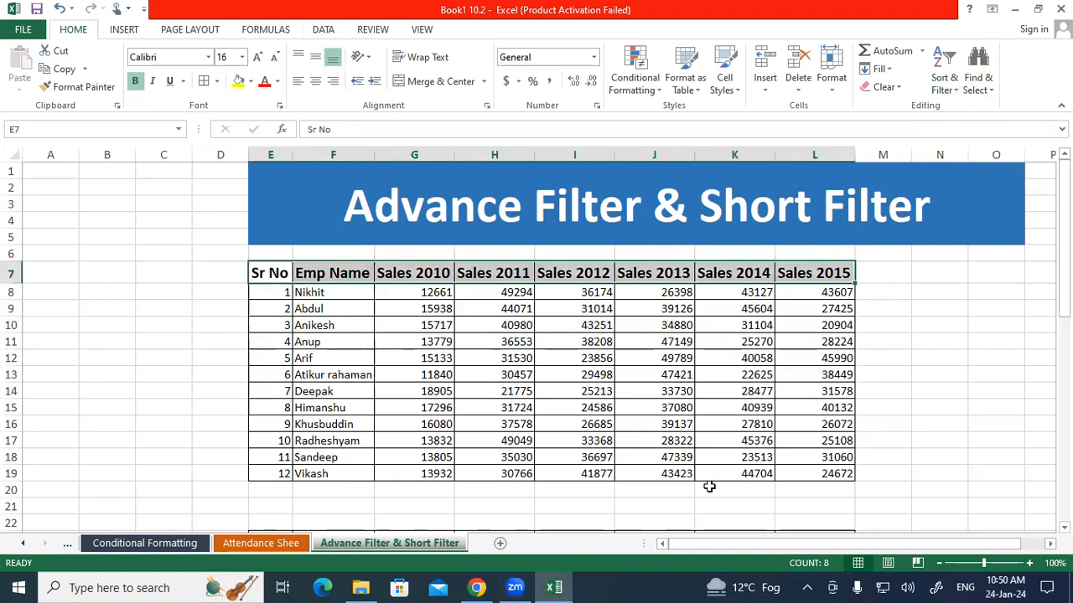
mouse_move(374, 369)
left_mouse_down()
mouse_move(362, 393)
mouse_move(409, 361)
mouse_move(426, 379)
mouse_move(523, 315)
mouse_move(549, 322)
mouse_move(563, 293)
mouse_move(569, 310)
mouse_move(578, 281)
mouse_move(591, 319)
mouse_move(605, 259)
mouse_move(627, 320)
left_mouse_up()
mouse_move(602, 303)
left_mouse_down()
mouse_move(650, 276)
mouse_move(696, 270)
left_mouse_up()
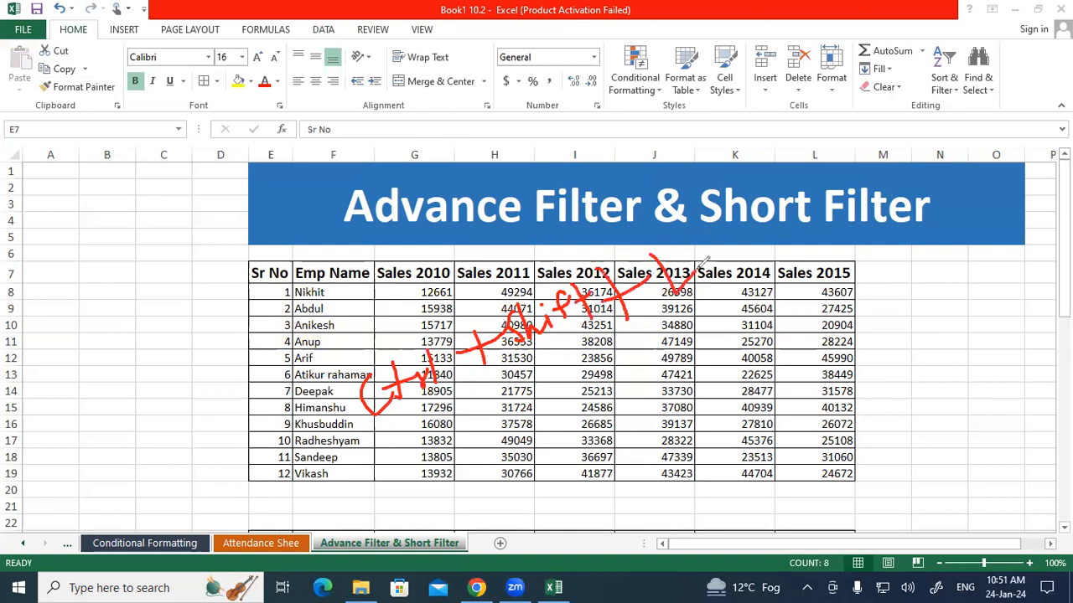
left_click_drag(385, 442, 658, 329)
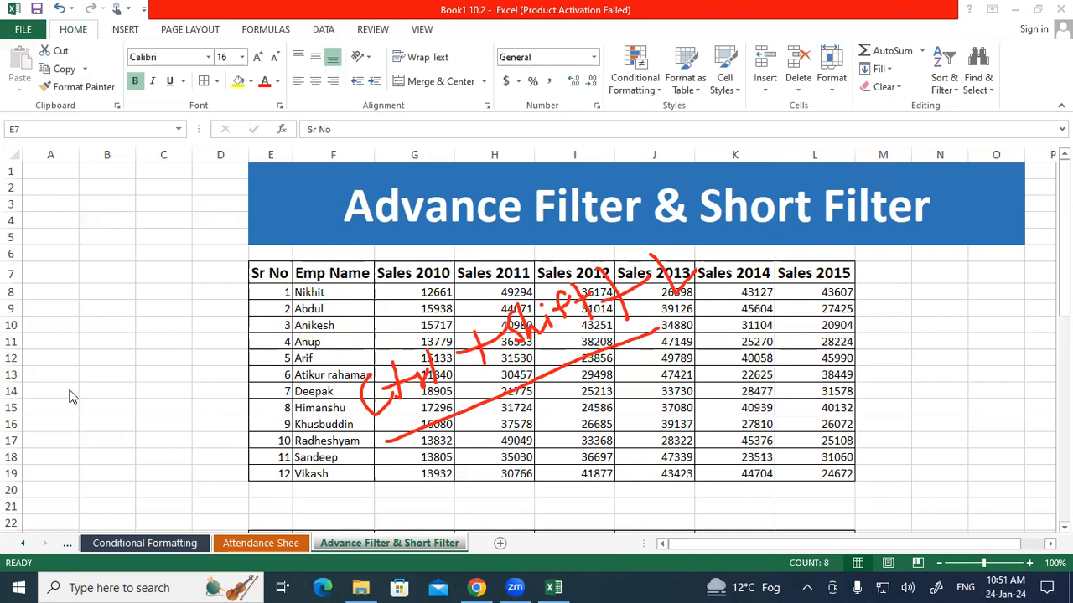
Turn on the column filters for the header row E7:L7
left_click_drag(270, 273, 792, 264)
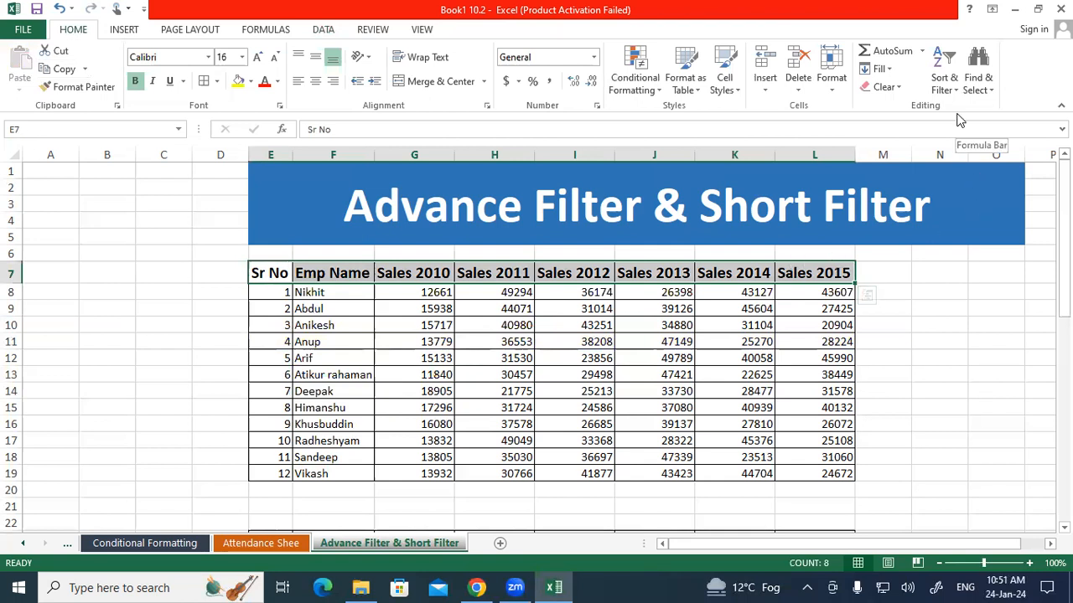
left_click(987, 84)
left_click(925, 86)
left_click(938, 85)
left_click(531, 302)
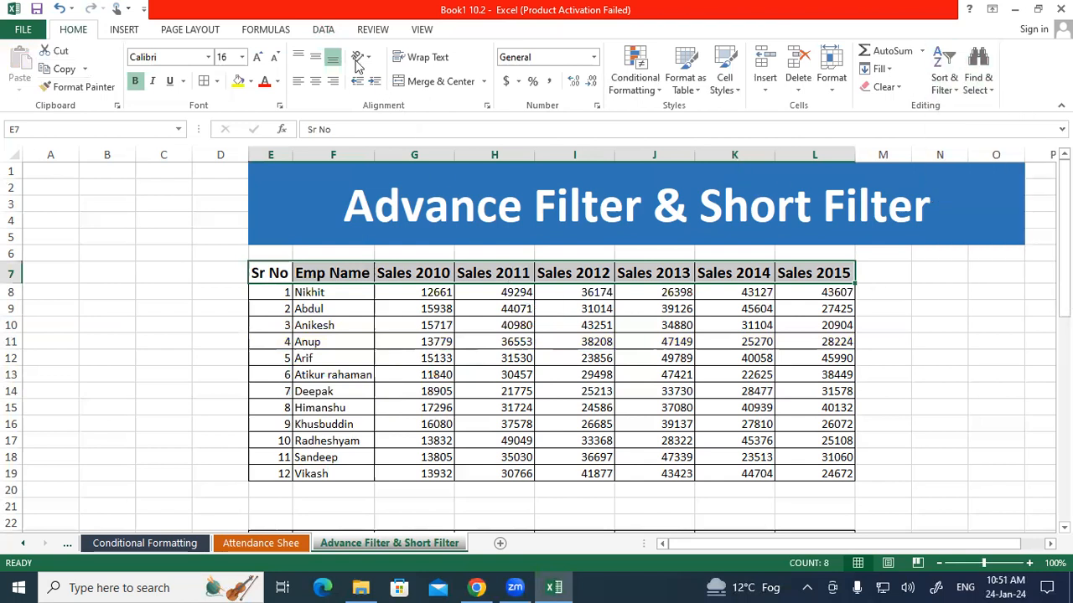
left_click(335, 32)
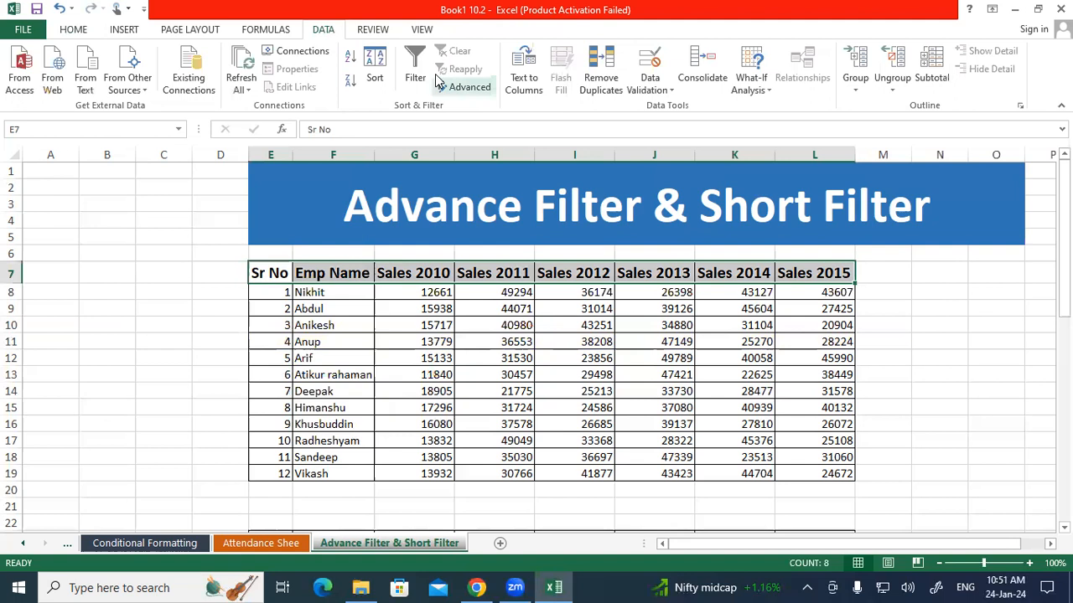
left_click(426, 71)
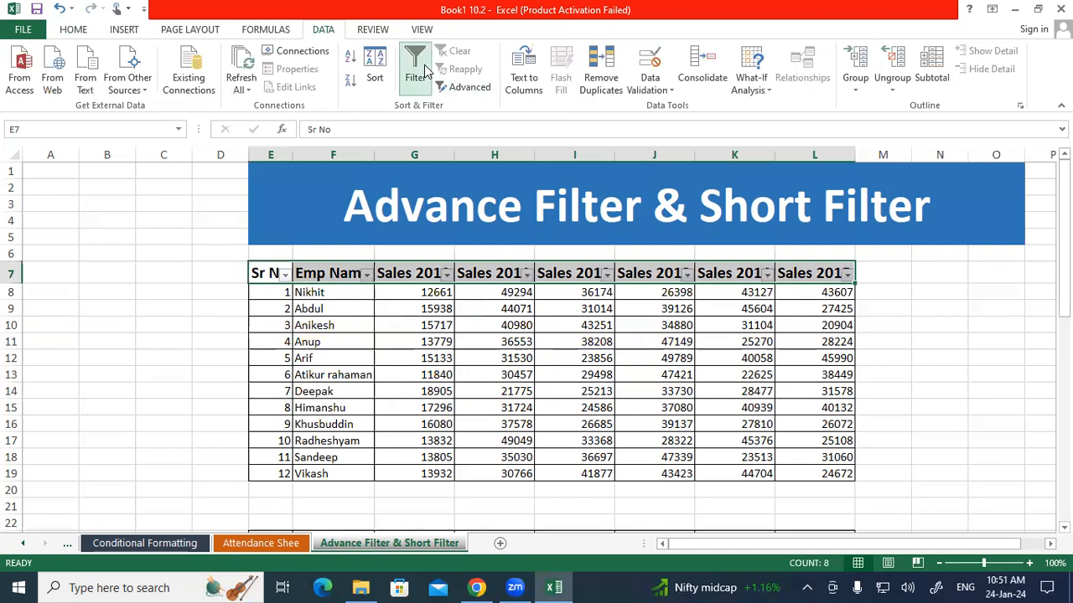
left_click(415, 323)
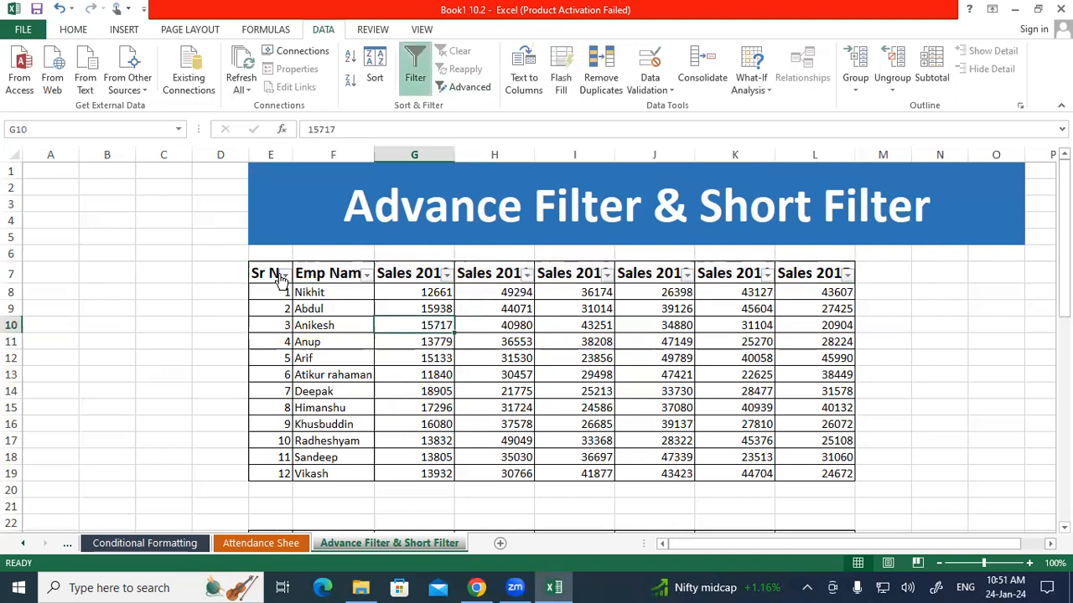
Filter the Emp Name column to show only the employees with Sr No 4, 8 and 11
left_click(366, 276)
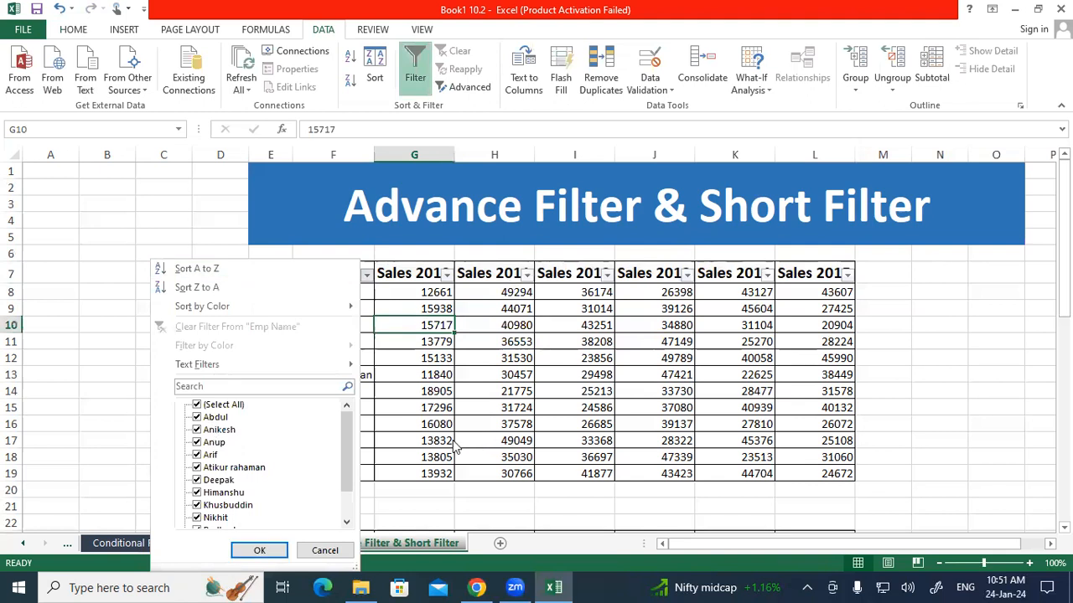
left_click(220, 405)
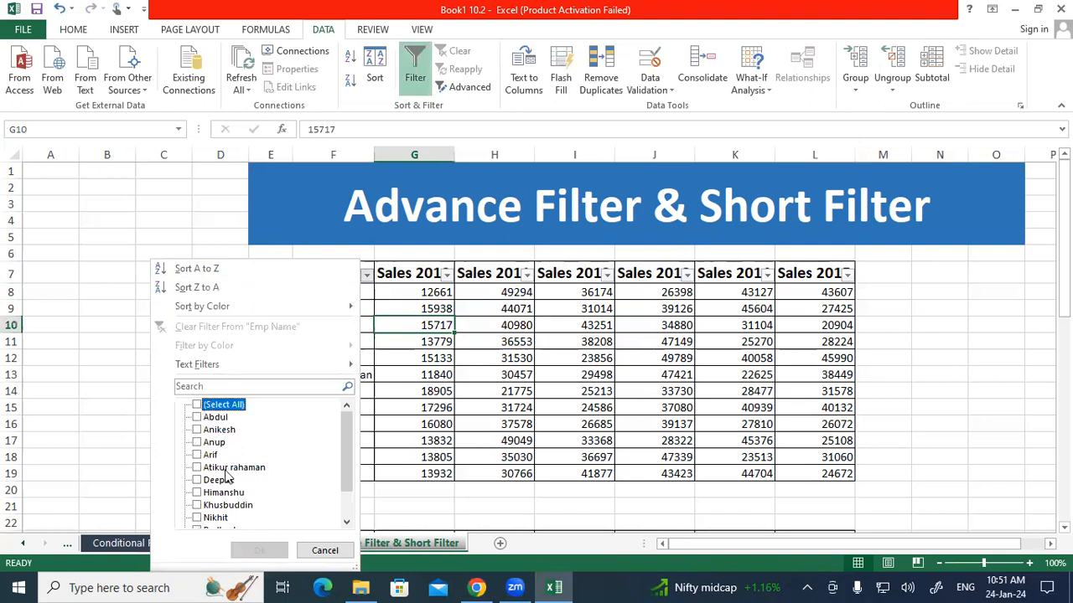
scroll(224, 475, "down", 1)
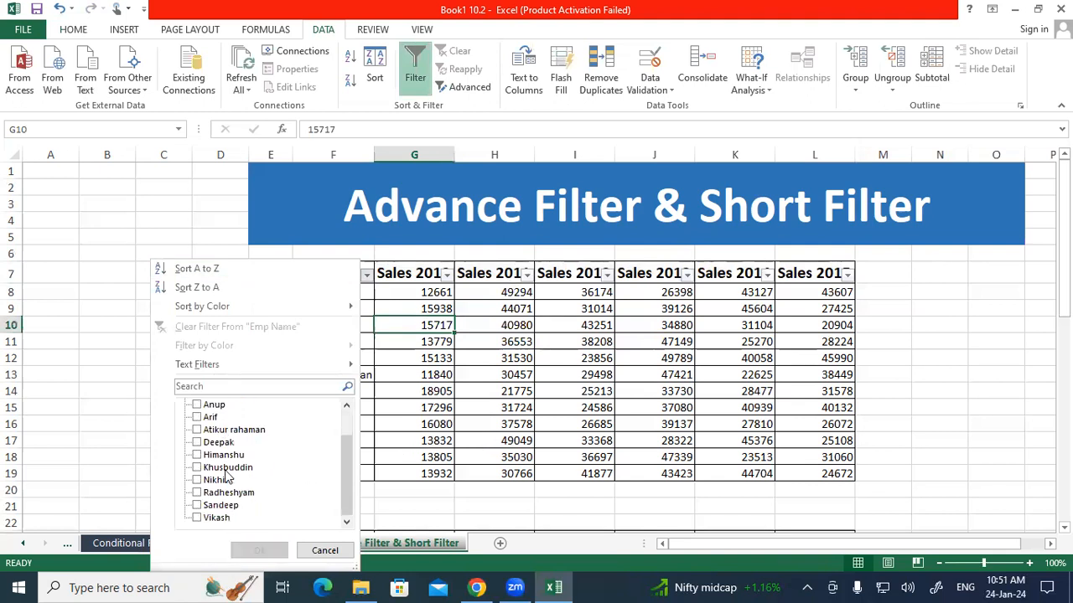
left_click(197, 509)
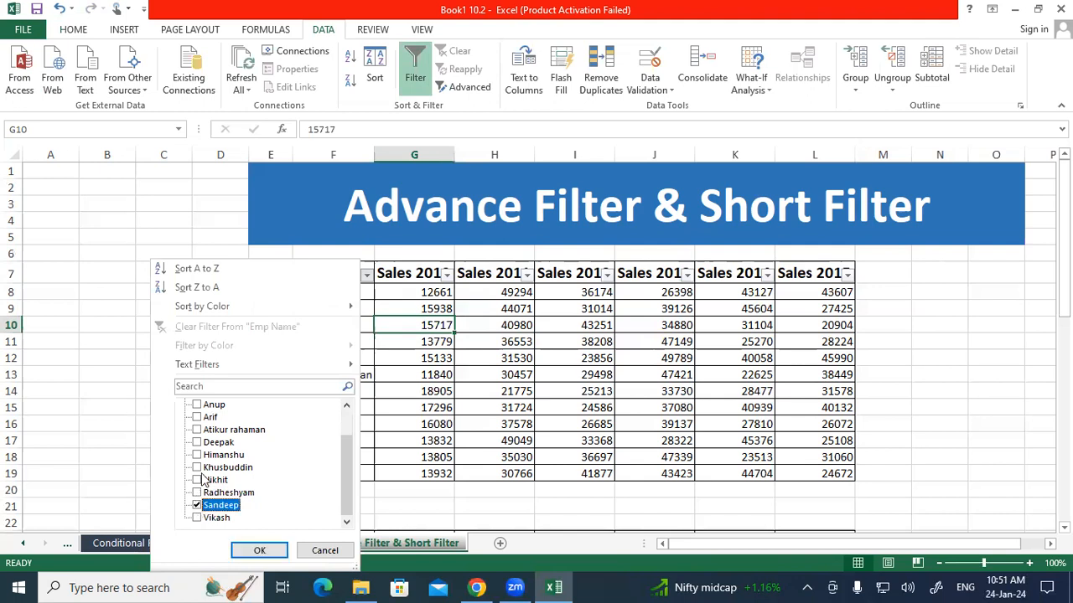
left_click(197, 457)
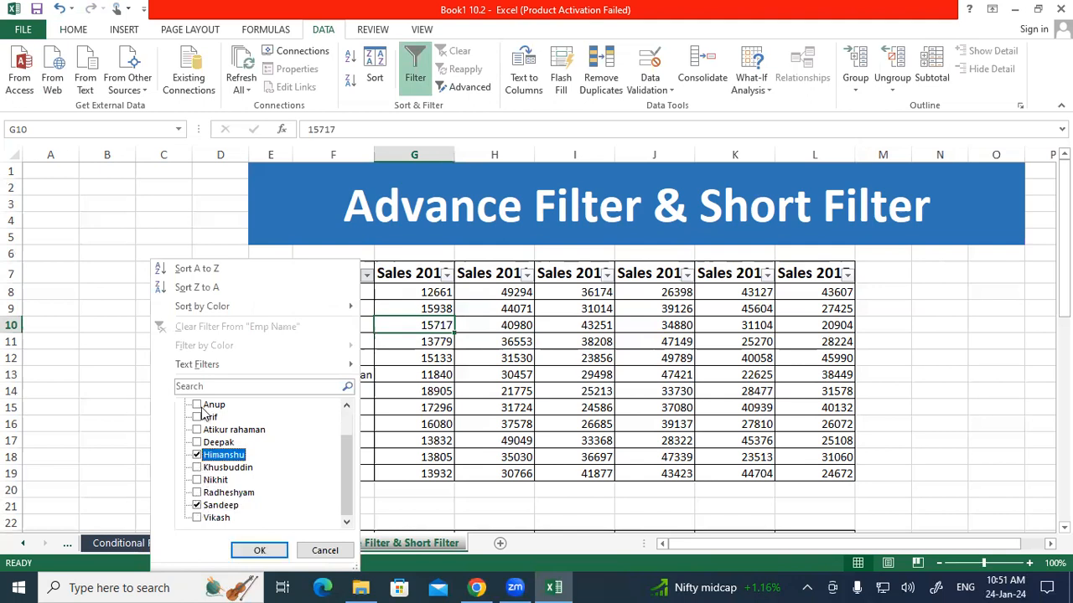
left_click(201, 407)
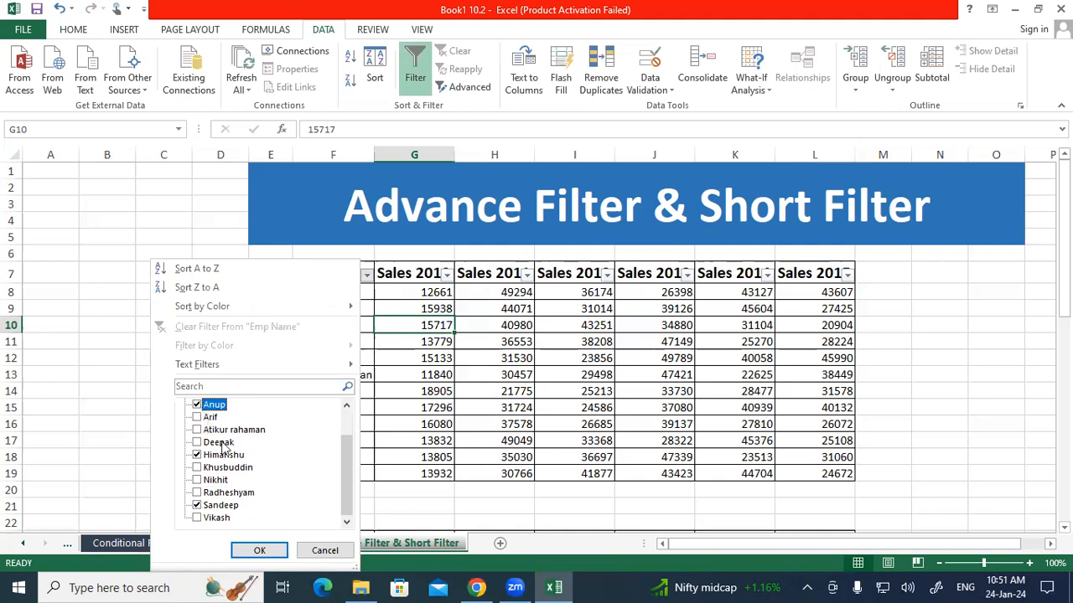
left_click(258, 552)
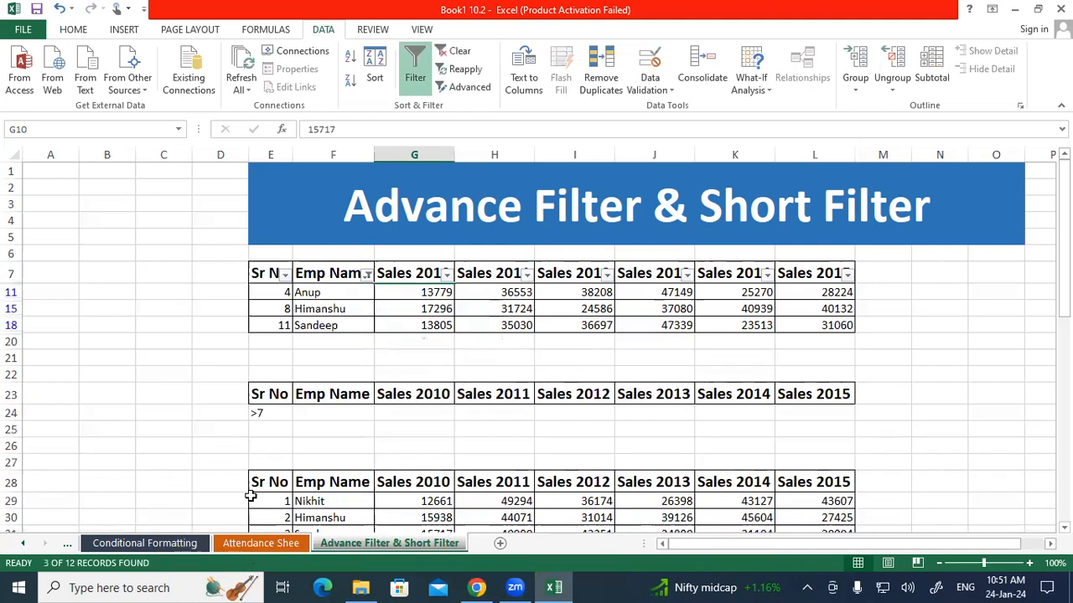
left_click_drag(311, 302, 318, 325)
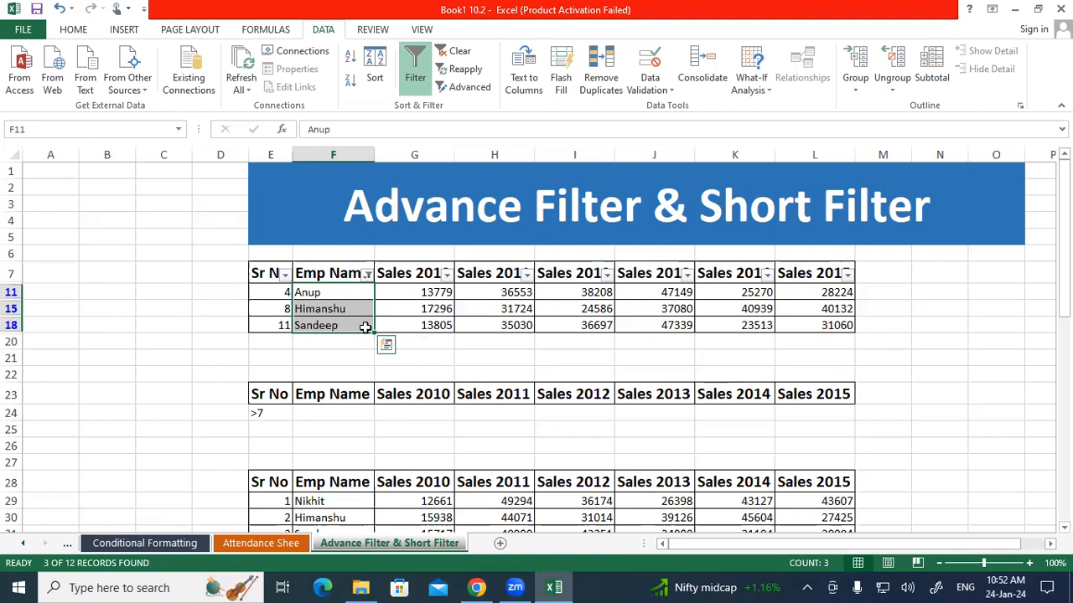
Change the Emp Name filter to show only the employee with Sr No 7, and select that row's data
left_click(367, 275)
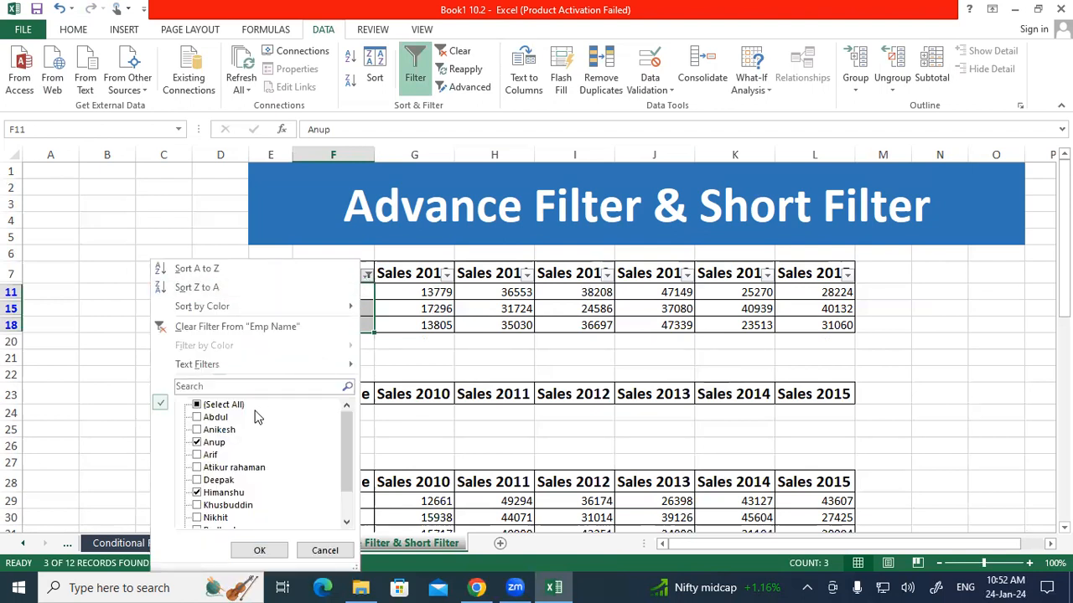
left_click(197, 442)
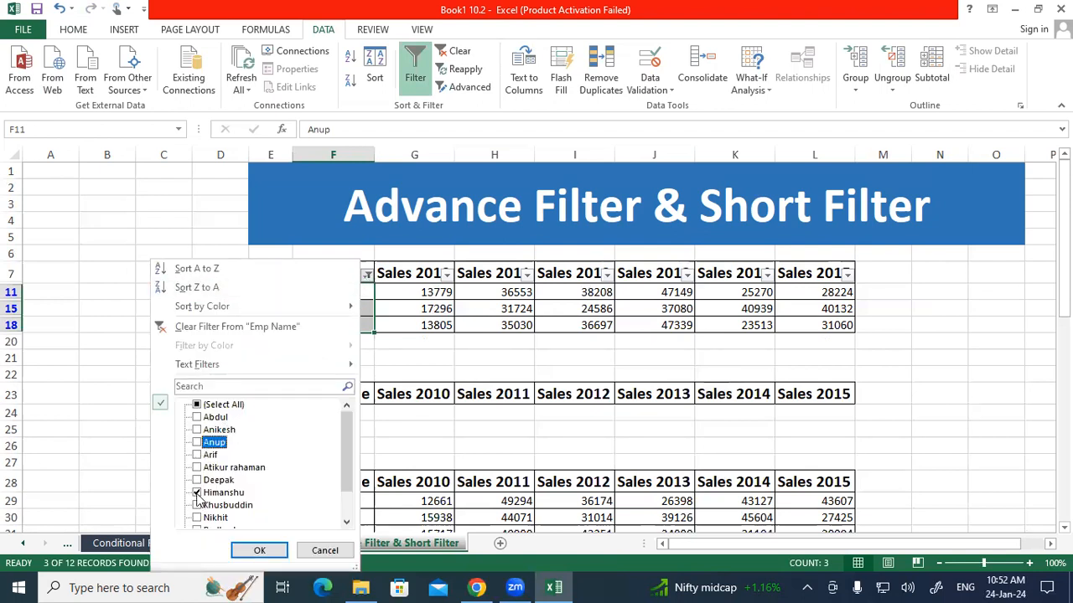
left_click(197, 495)
scroll(198, 496, "down", 1)
left_click(197, 506)
left_click(254, 506)
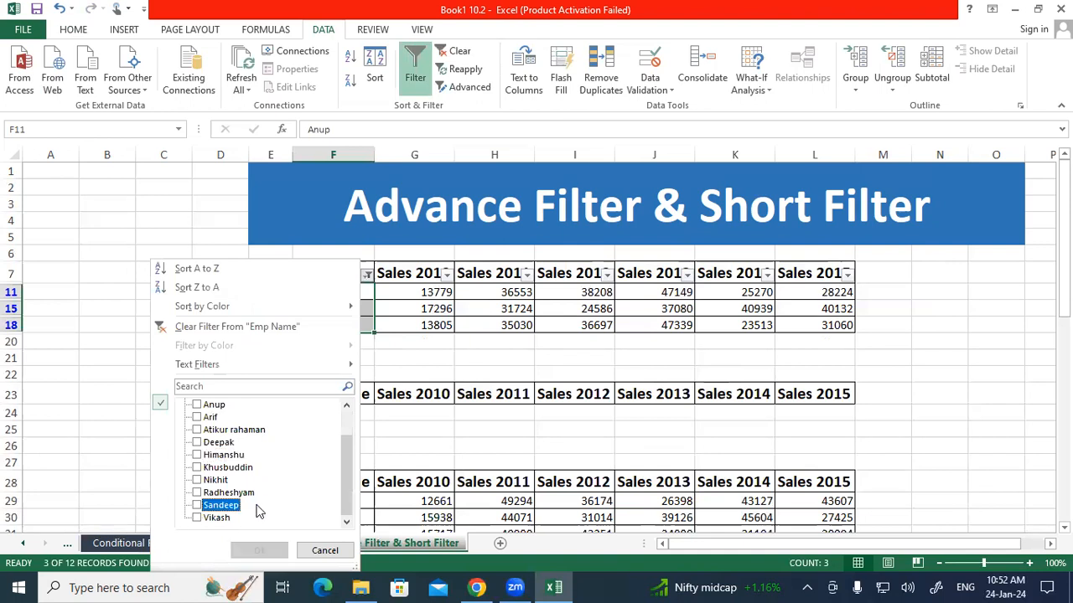
scroll(259, 510, "up", 1)
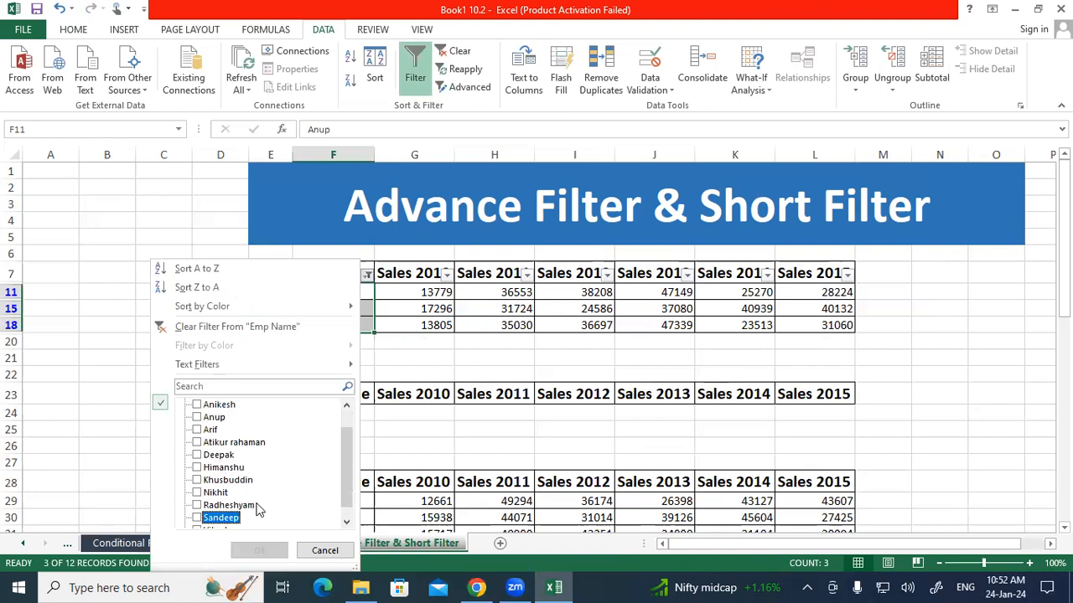
left_click(199, 458)
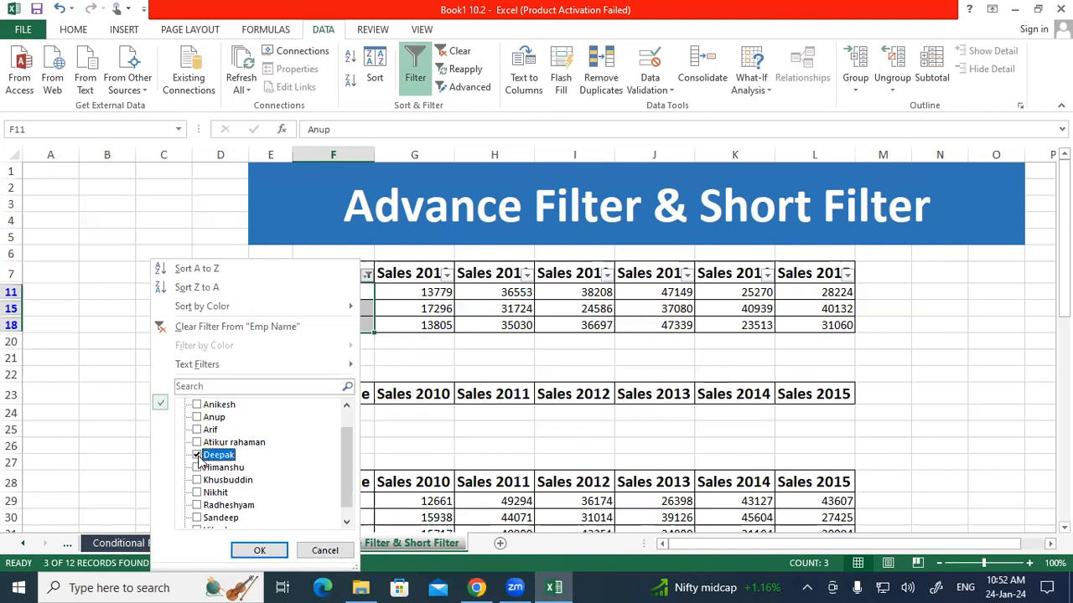
left_click(252, 551)
left_click_drag(281, 293, 817, 298)
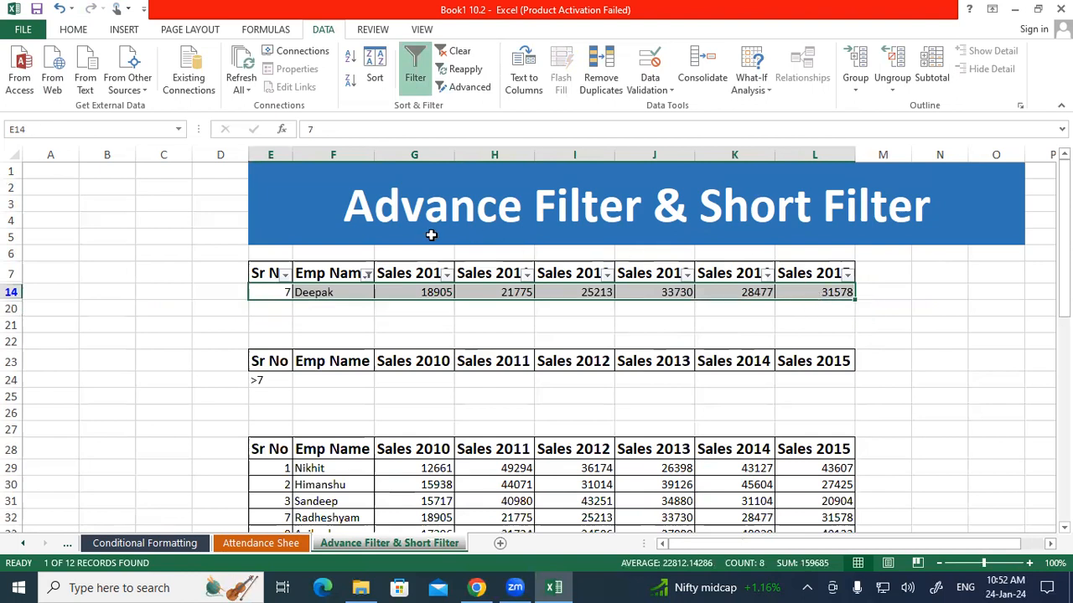
Reset the Emp Name filter to include all employees, and select the employee names in F8:F19
left_click(367, 277)
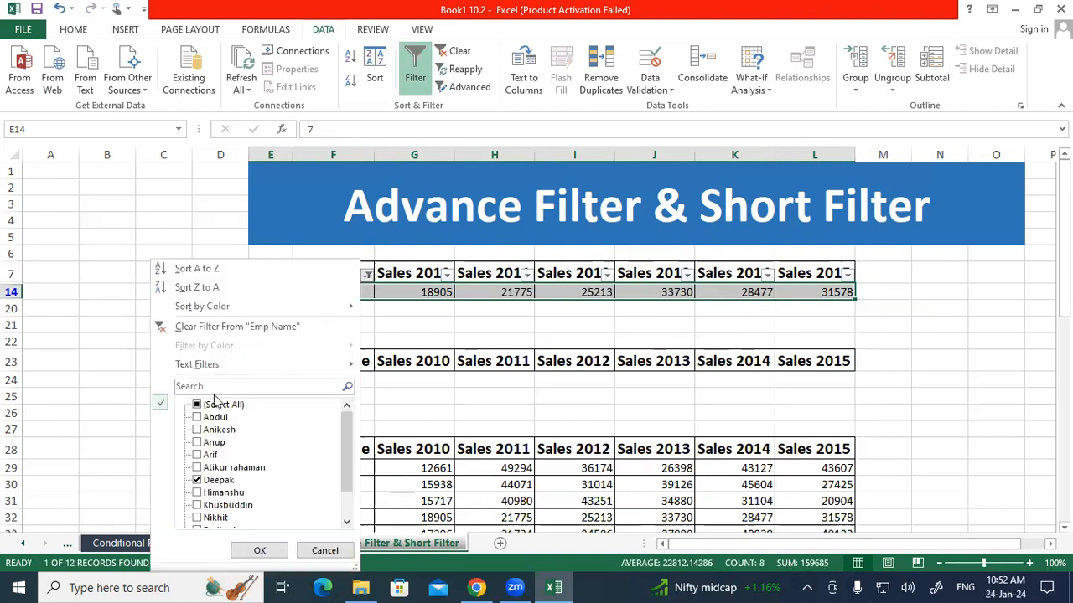
left_click(198, 405)
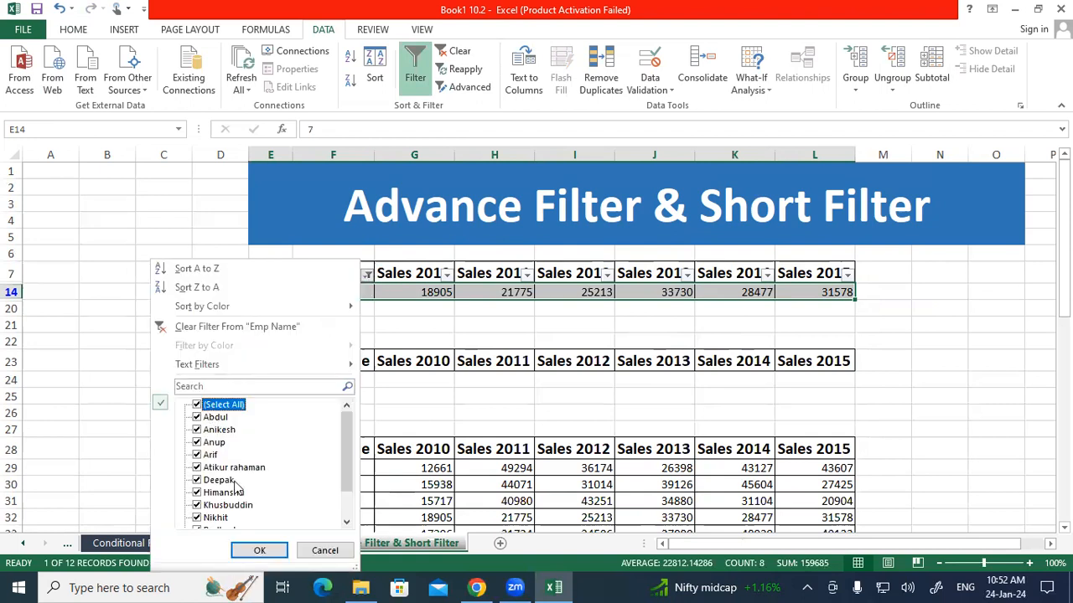
left_click(256, 551)
left_click_drag(364, 293, 358, 472)
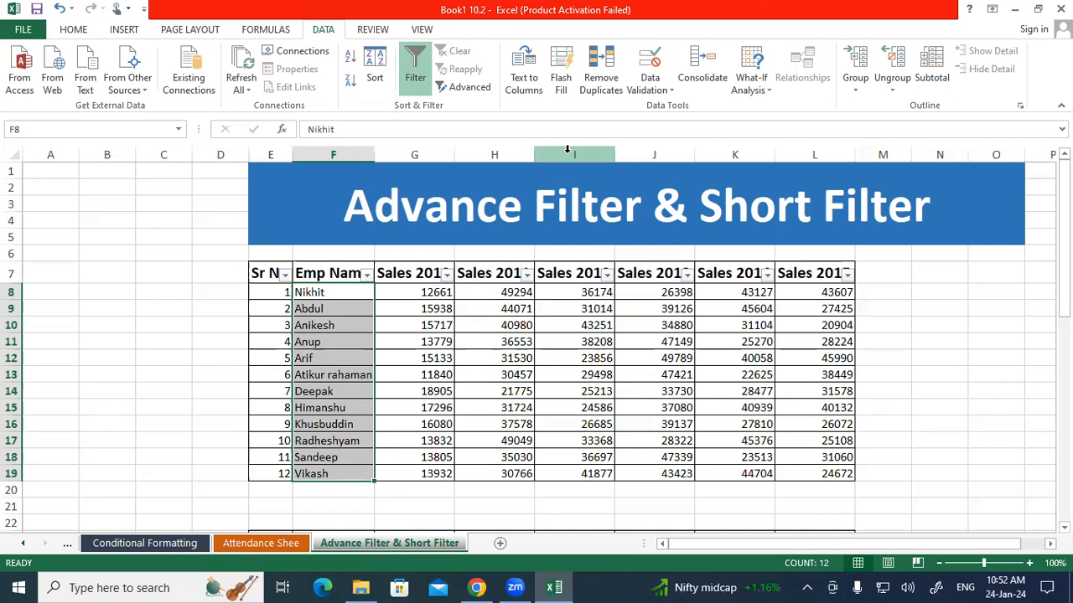
Turn off the column filters for the header row E7:L7, and select the sheet's title banner
left_click(265, 275)
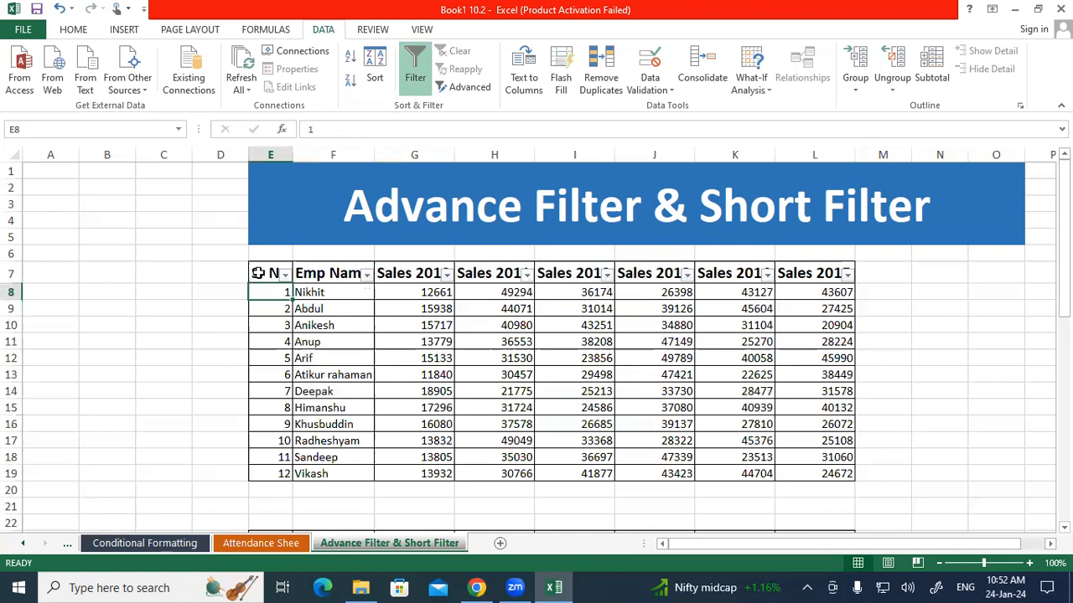
left_click_drag(445, 274, 843, 274)
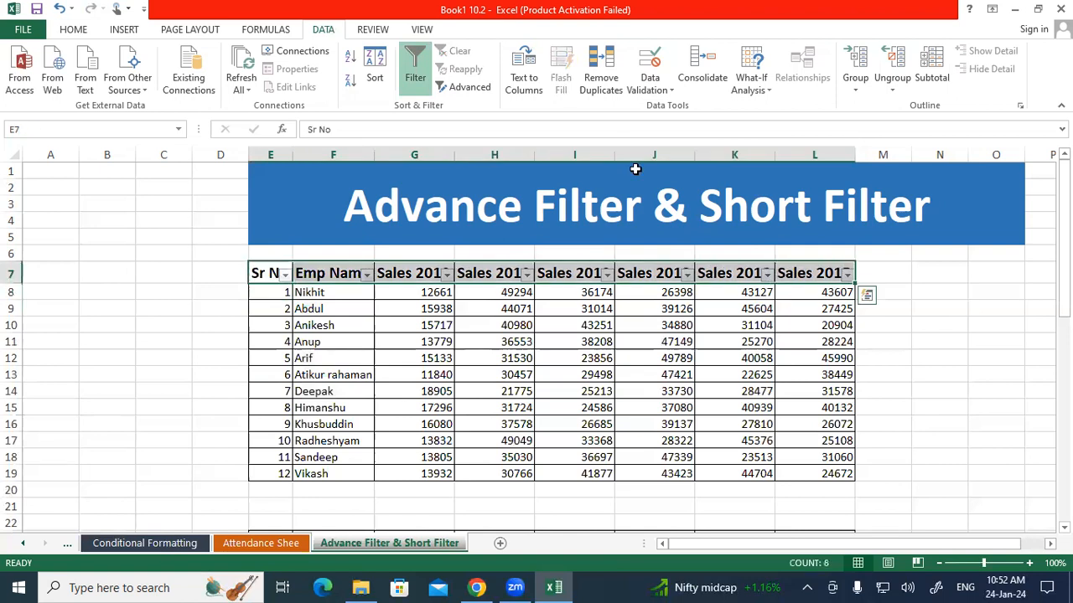
left_click(414, 69)
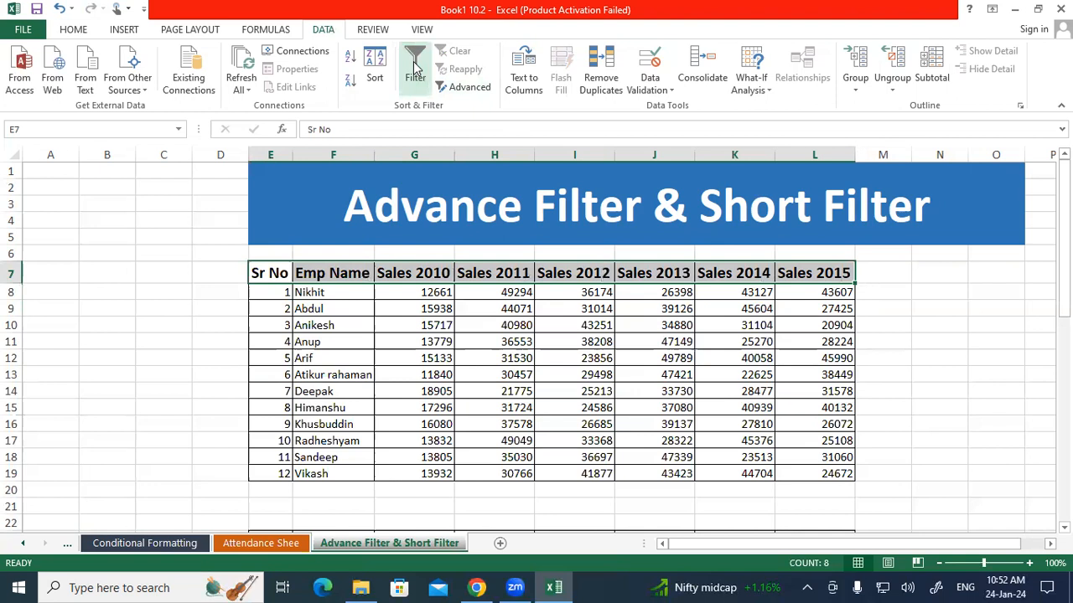
left_click(484, 342)
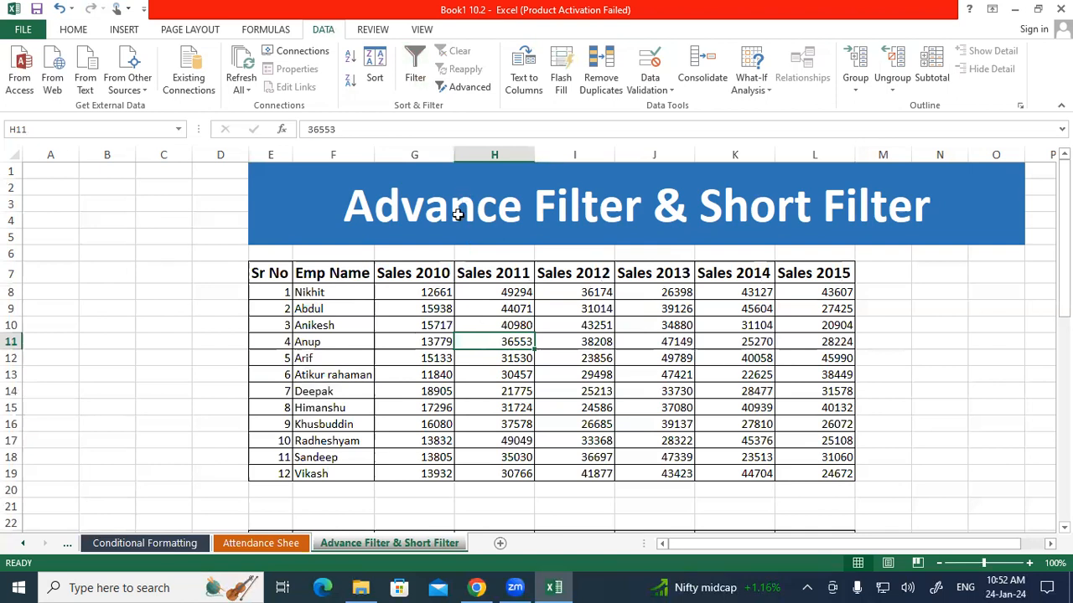
left_click(455, 210)
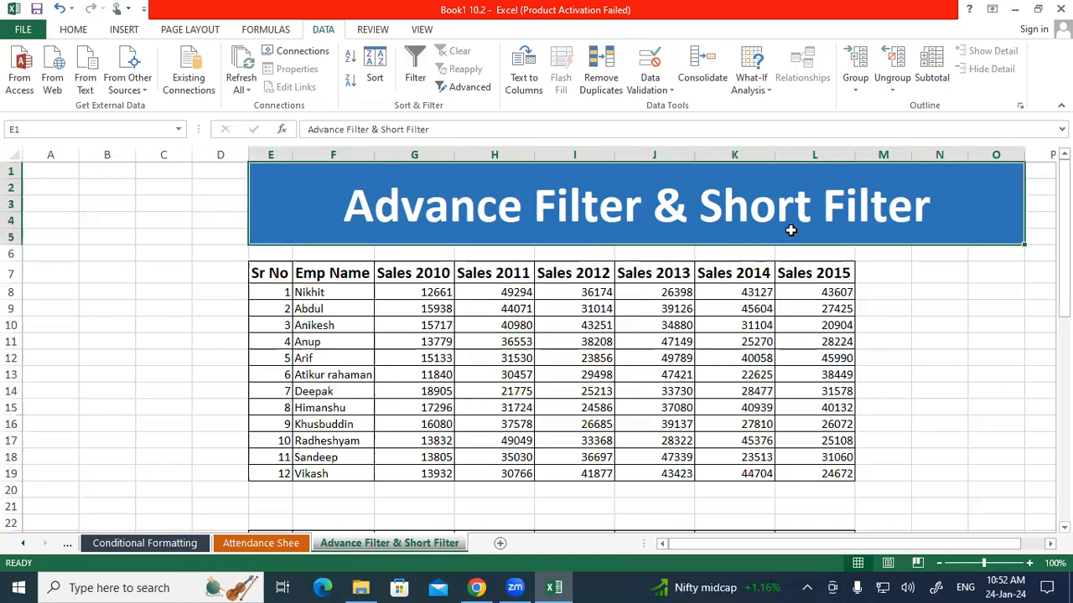